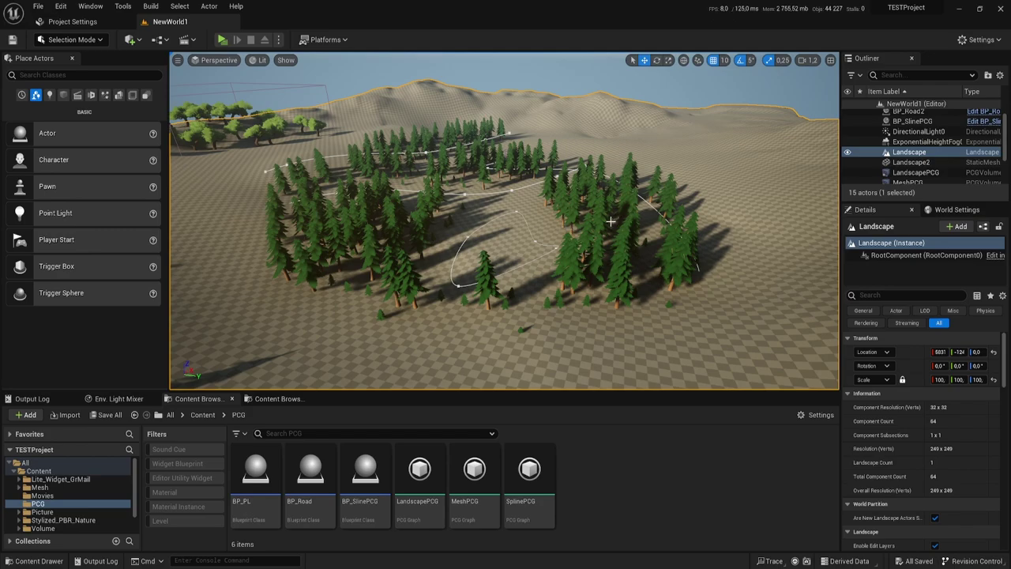
Step: Survey the scattered pine trees in the level, then open the SplinePCG graph
right_click_drag(608, 200, 608, 158)
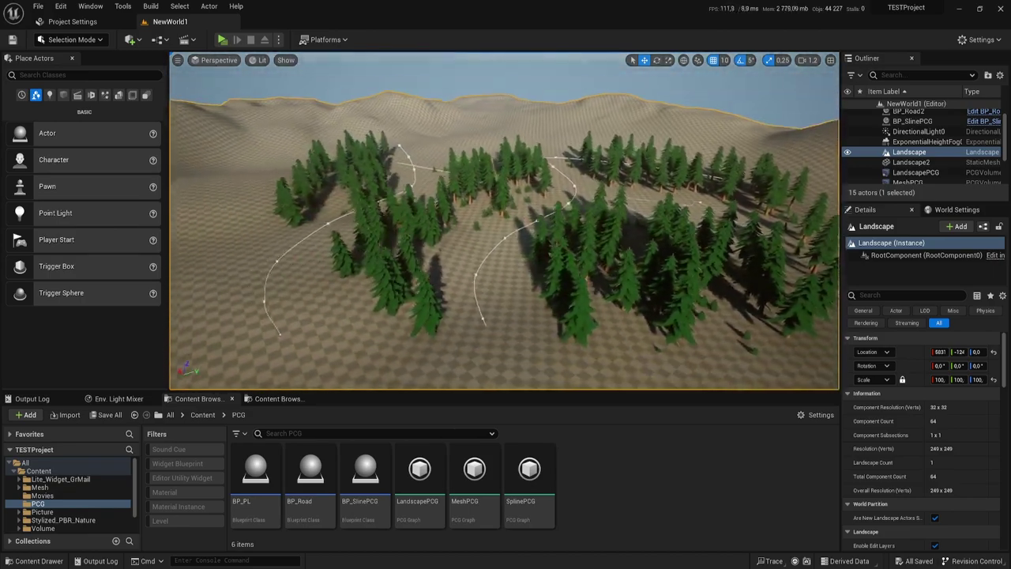
right_click_drag(550, 206, 551, 260)
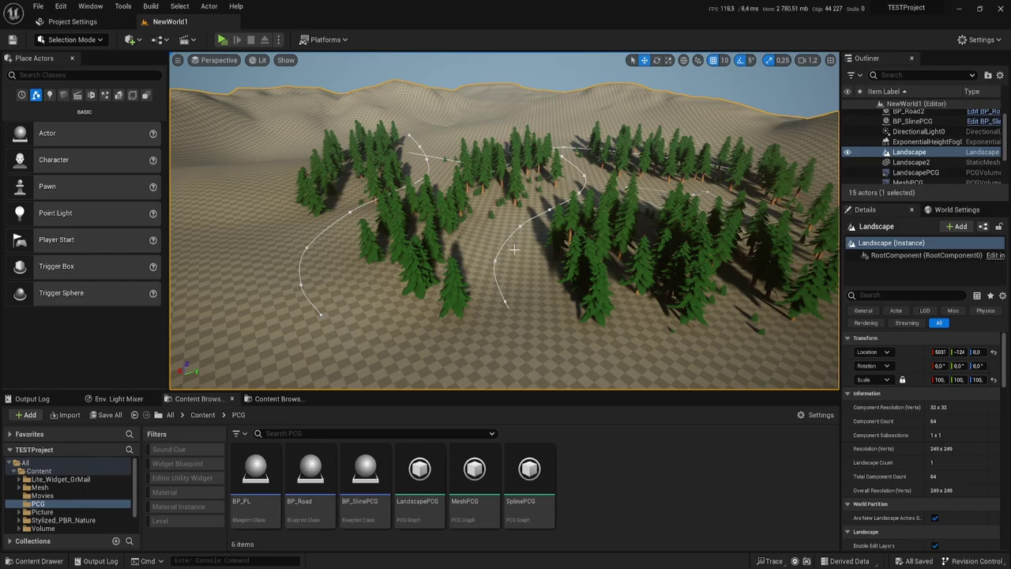
double_click(529, 472)
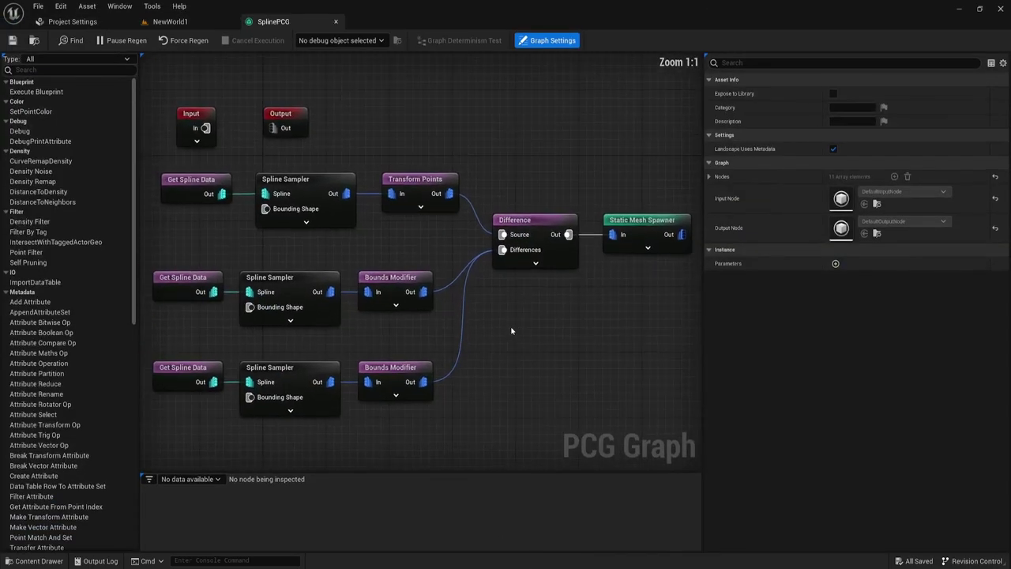
Step: Frame the whole graph and confirm the middle Get Spline Data node reads the ROAD tag
scroll(511, 330, "down", 1)
scroll(501, 292, "down", 1)
right_click_drag(497, 273, 472, 260)
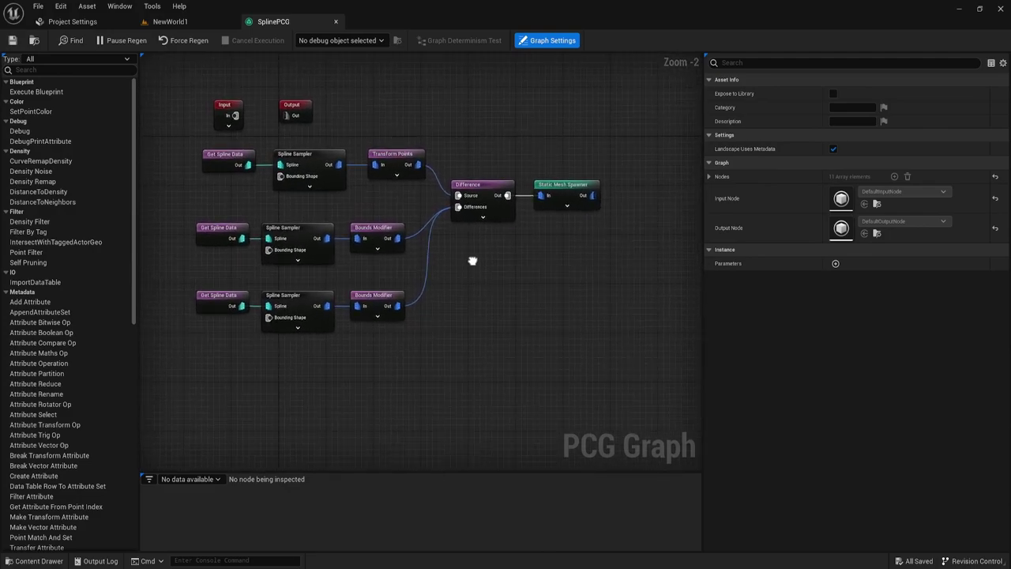
right_click_drag(469, 298, 460, 280)
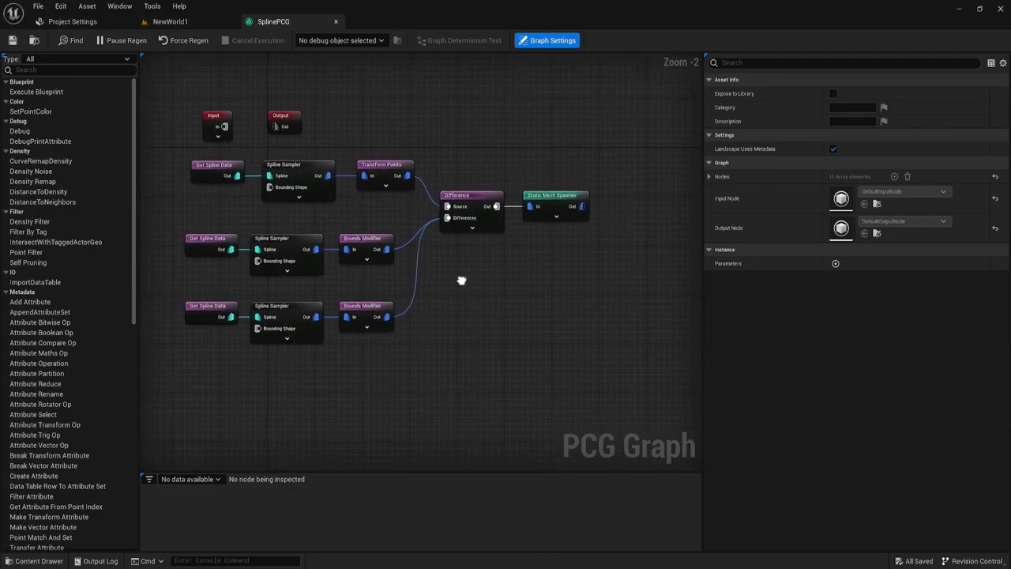
left_click(206, 235)
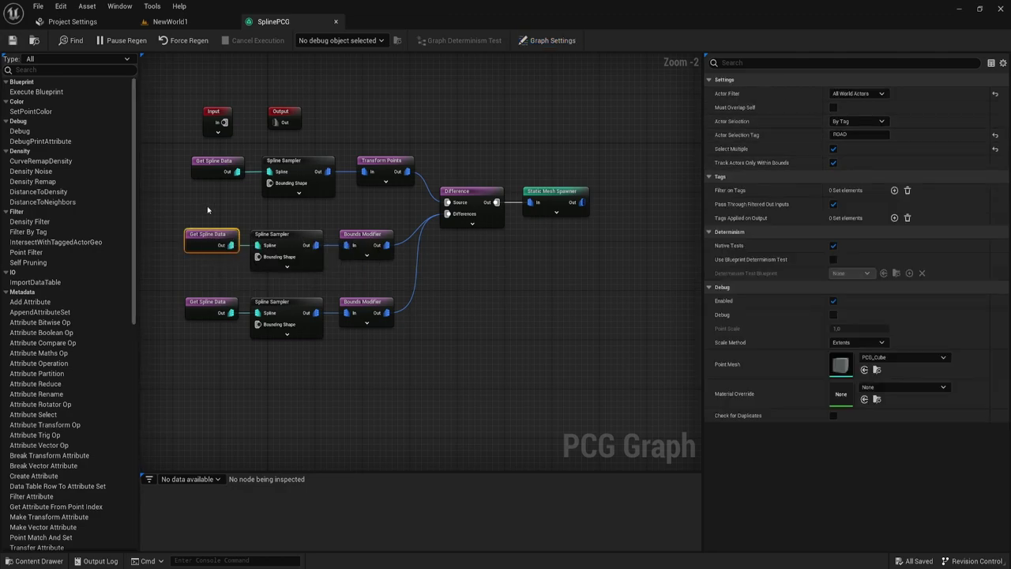
left_click(844, 134)
left_click_drag(229, 260, 347, 225)
left_click(451, 281)
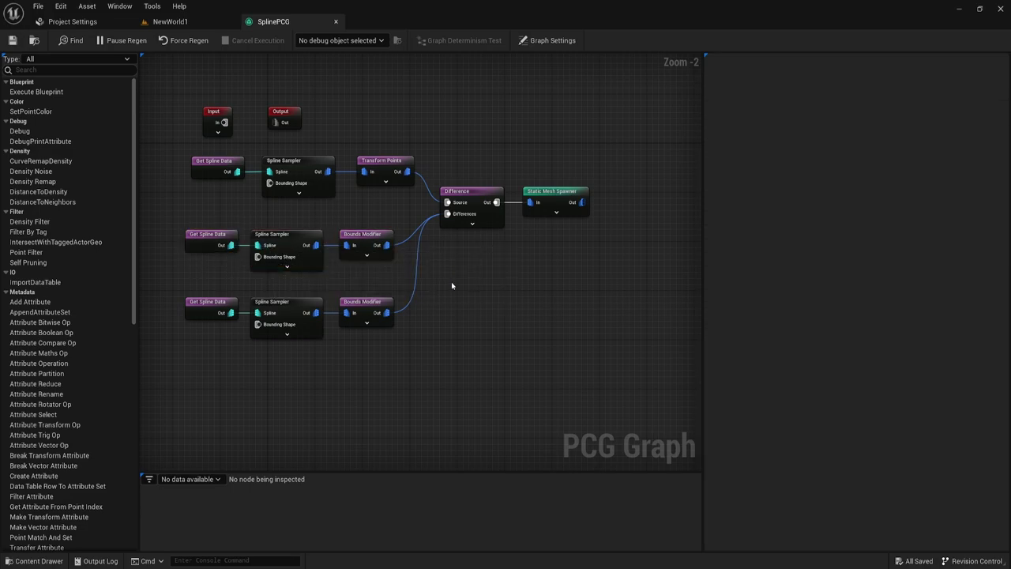
Step: Detach the SplinePCG graph into an enlarged floating window beside the level view
mouse_move(273, 21)
left_mouse_down()
mouse_move(487, 282)
mouse_move(52, 51)
left_mouse_up()
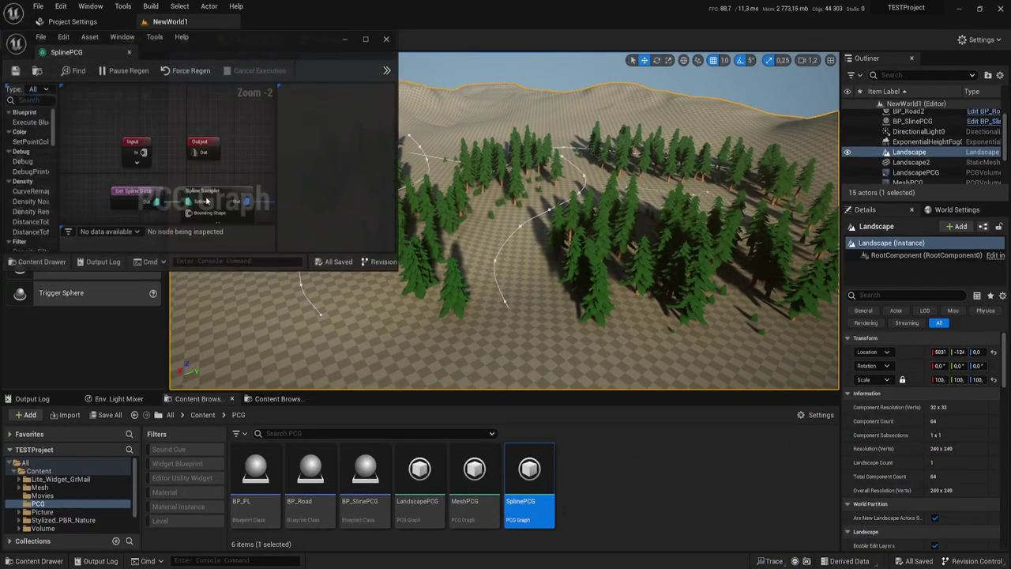
left_click_drag(396, 271, 484, 559)
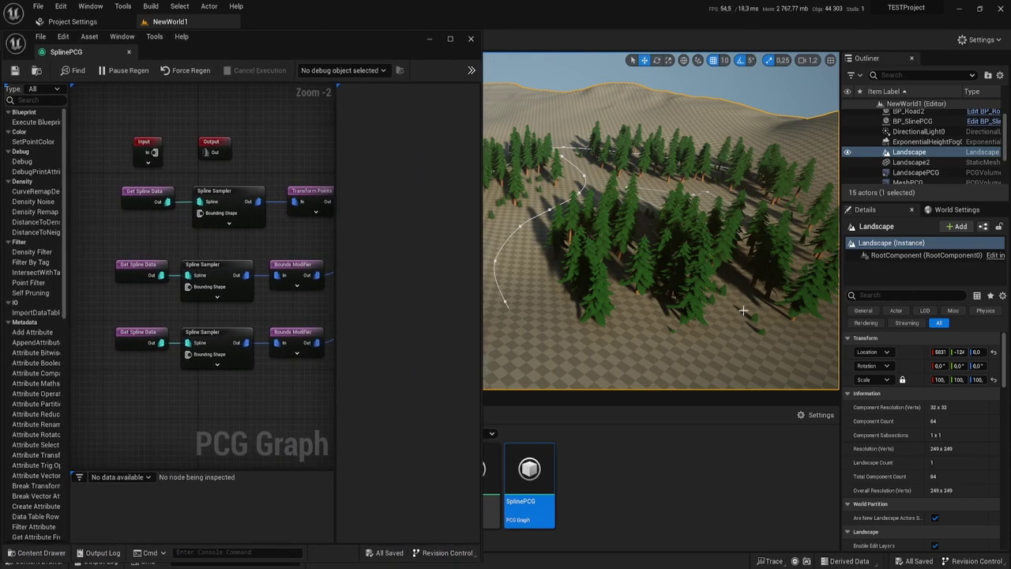
right_click_drag(742, 310, 711, 316)
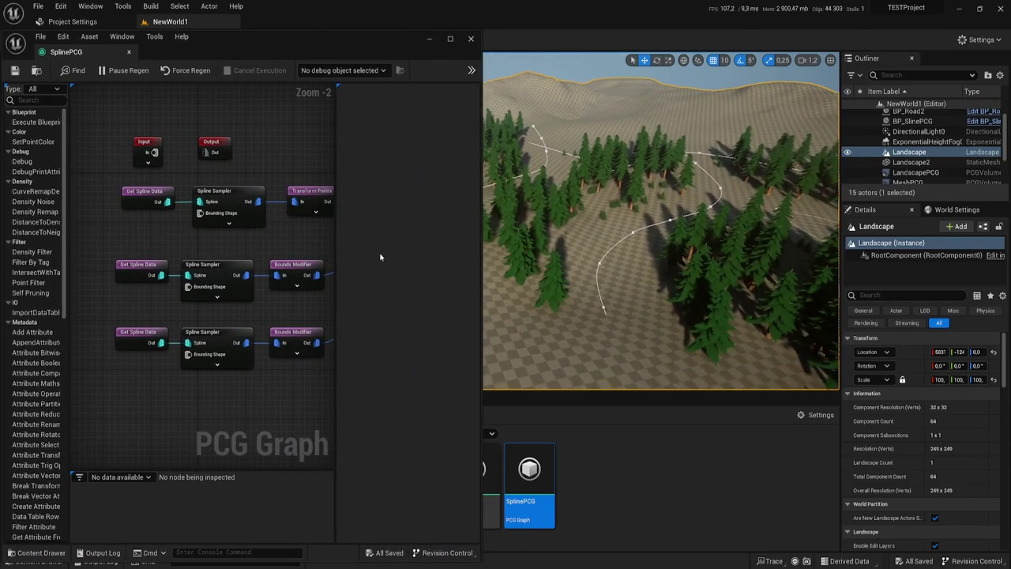
Step: Reframe the graph and pull a new wire from the middle Spline Sampler's Out pin
left_click_drag(338, 242, 385, 242)
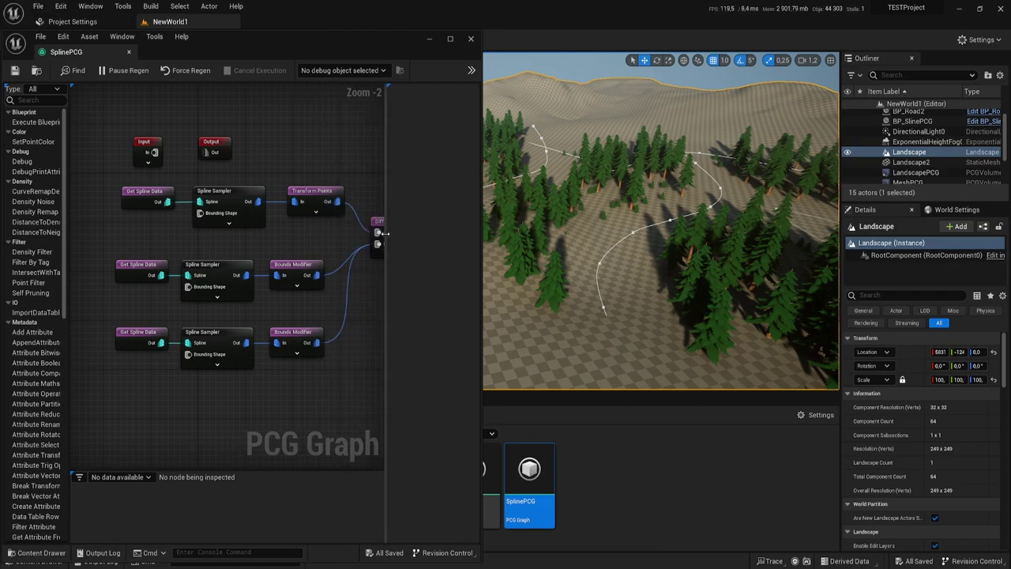
right_click_drag(275, 335, 322, 310)
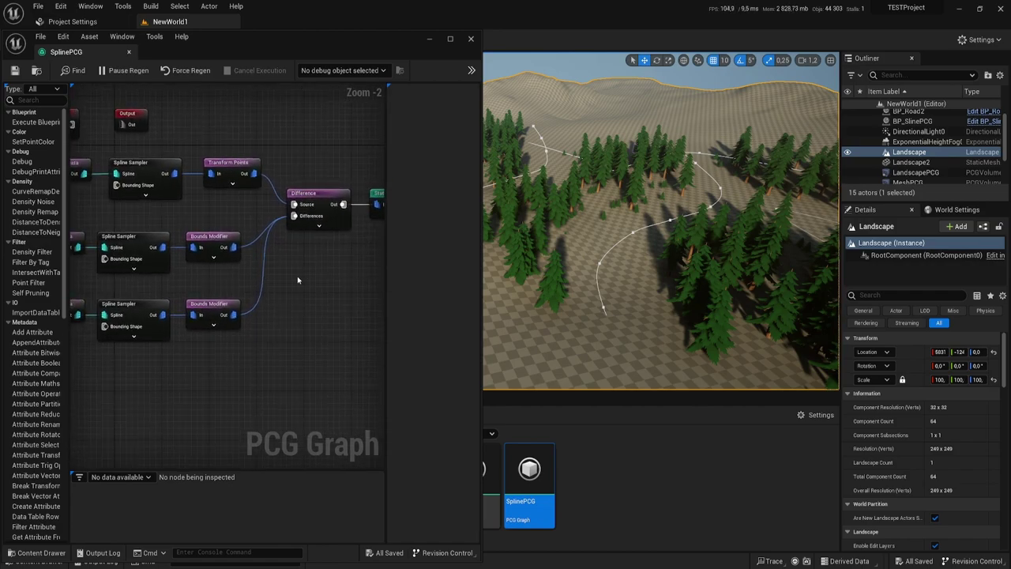
right_click_drag(257, 233, 146, 242)
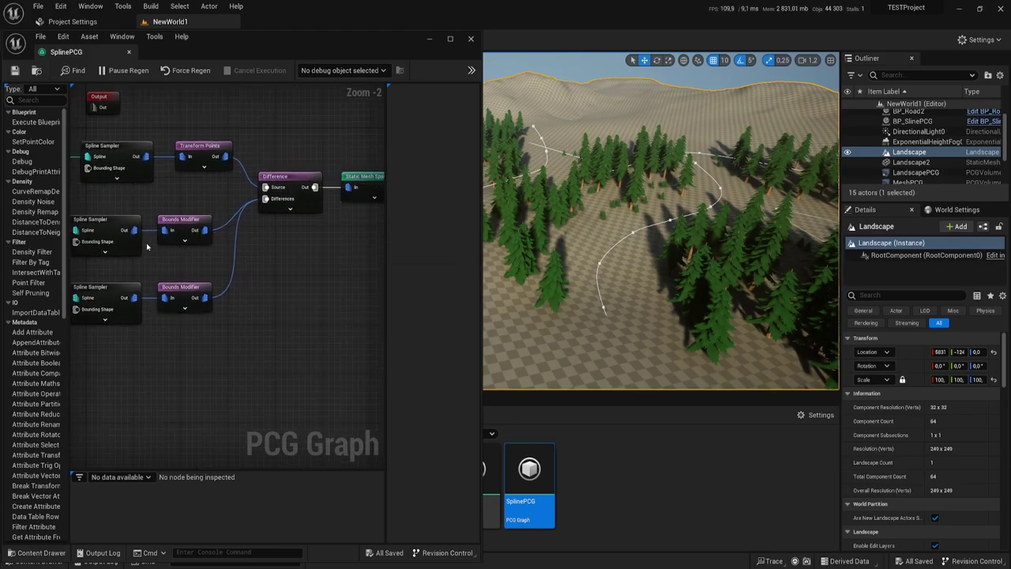
left_click_drag(134, 230, 247, 270)
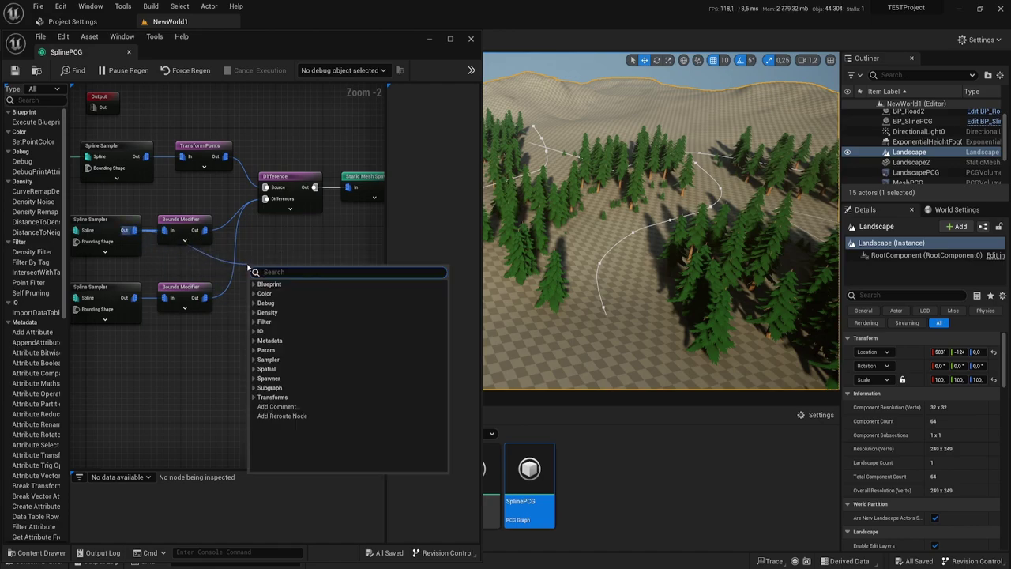
Step: Add a Transform Points node connected to the middle Spline Sampler
type("tra")
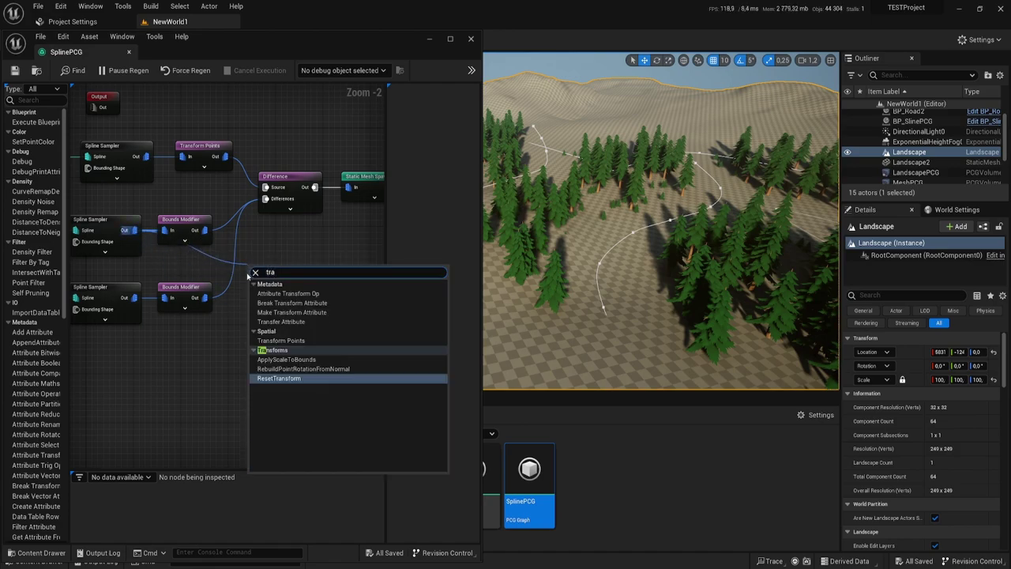
left_click(296, 340)
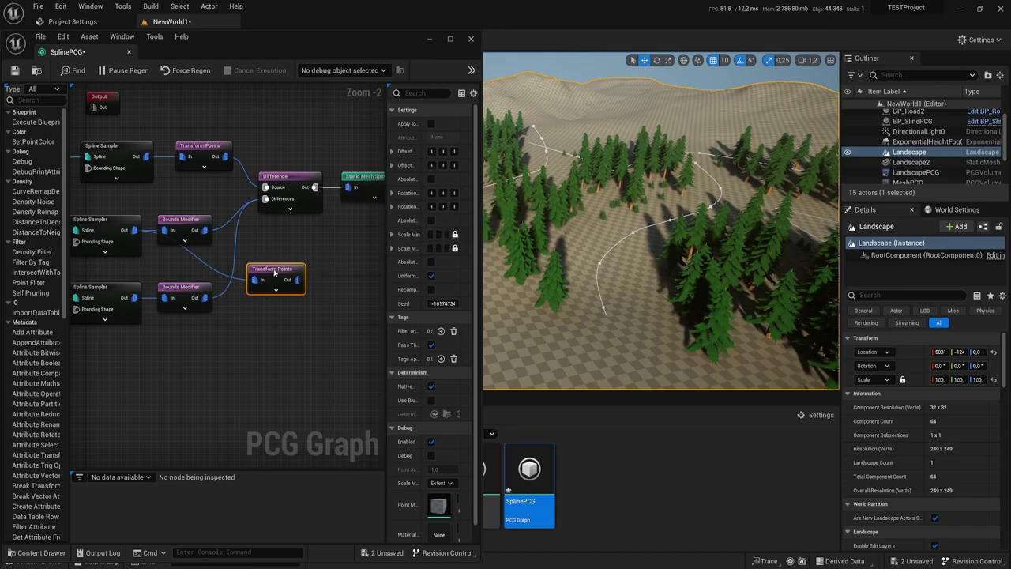
right_click_drag(274, 272, 210, 261)
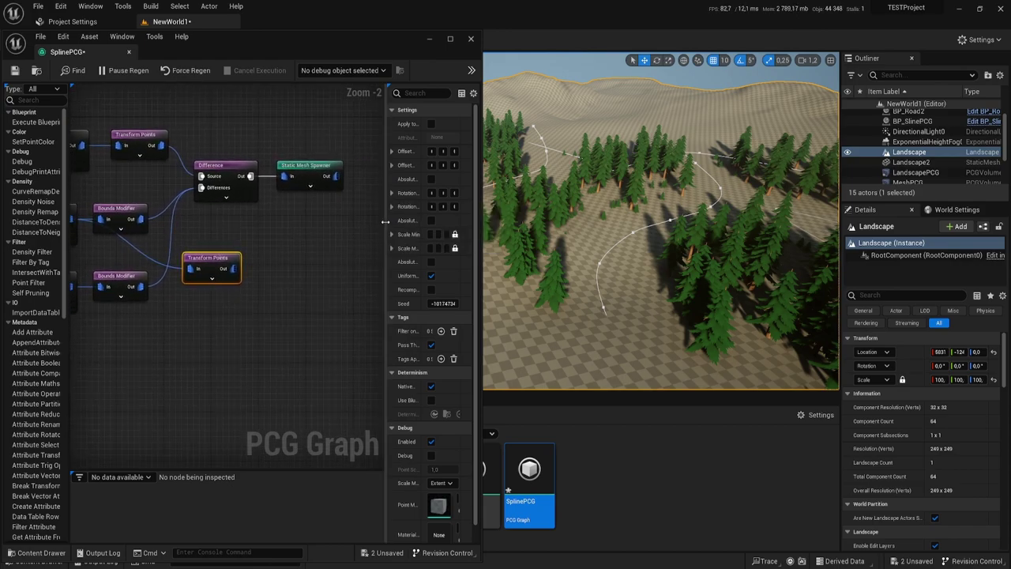
left_click_drag(384, 222, 346, 222)
right_click_drag(106, 215, 208, 235)
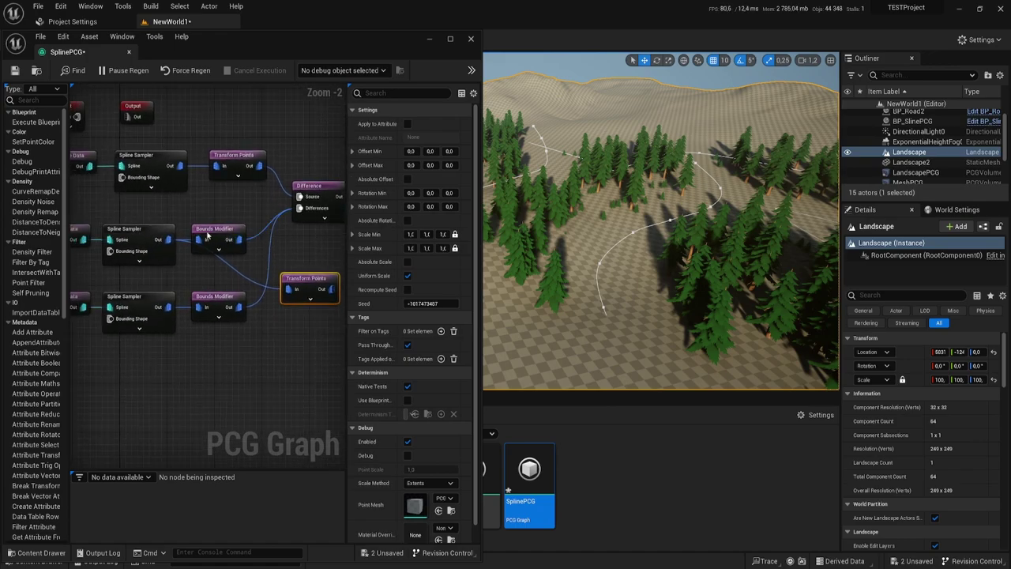
Step: Move the Bounds Modifier up-right to tidy the layout and select the new Transform Points node
left_click_drag(207, 236, 232, 222)
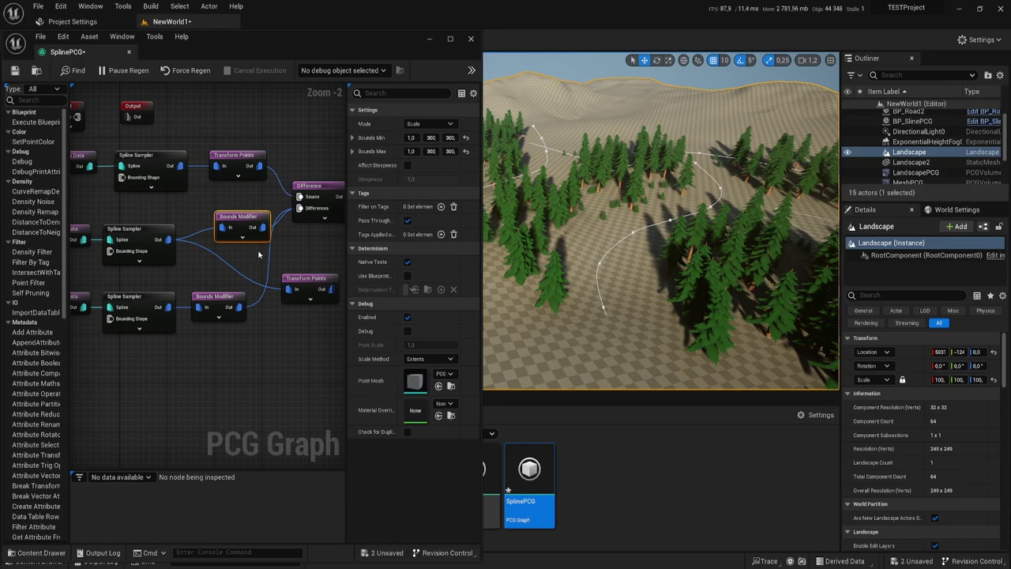
right_click_drag(258, 254, 240, 247)
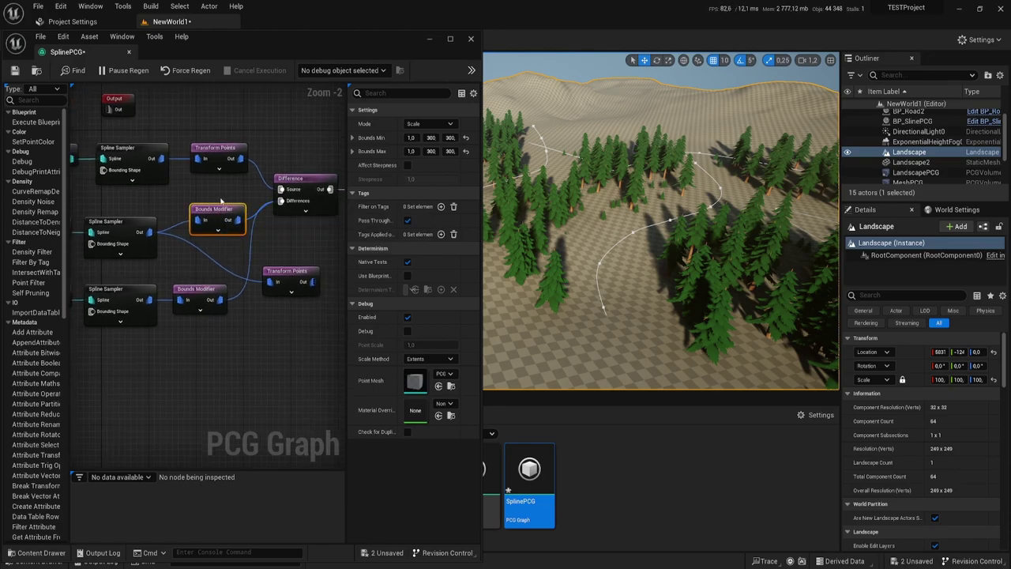
right_click_drag(256, 311, 322, 318)
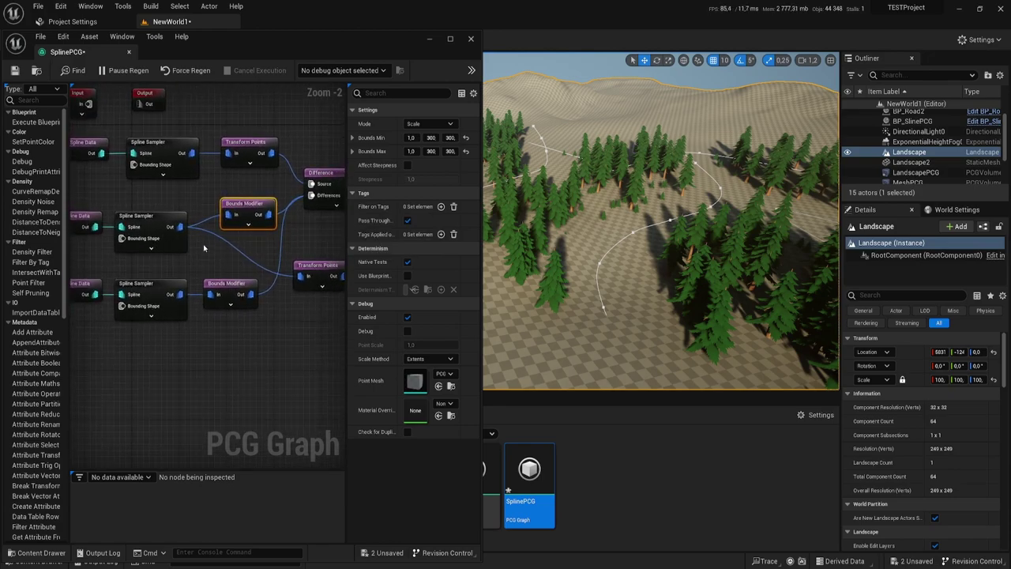
left_click_drag(108, 215, 164, 262)
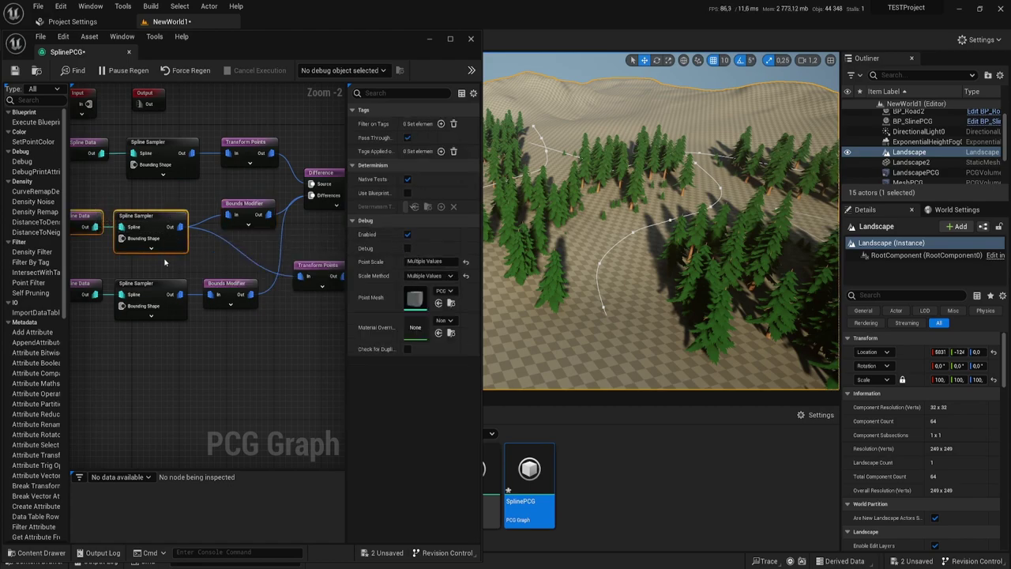
right_click_drag(286, 331, 202, 283)
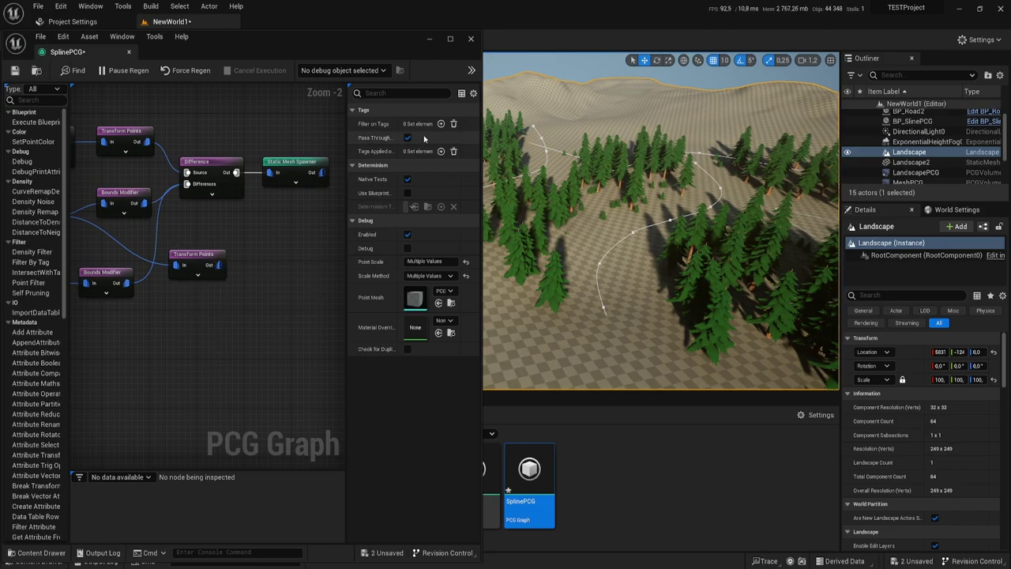
left_click(202, 255)
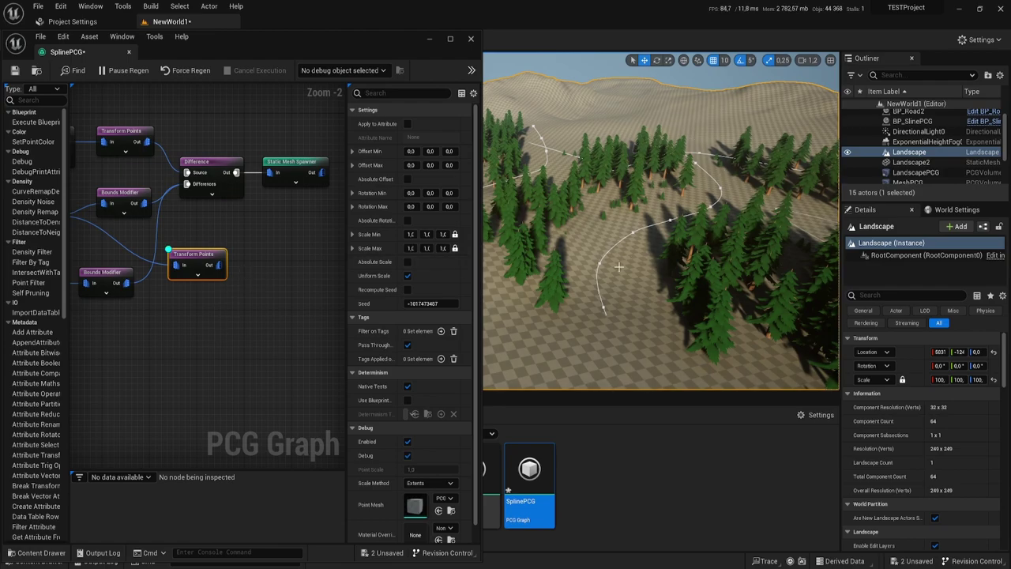
Step: Set the new Transform Points node's Offset Min Y to 30 and Offset Max Y to 1000
right_click_drag(609, 274, 610, 284)
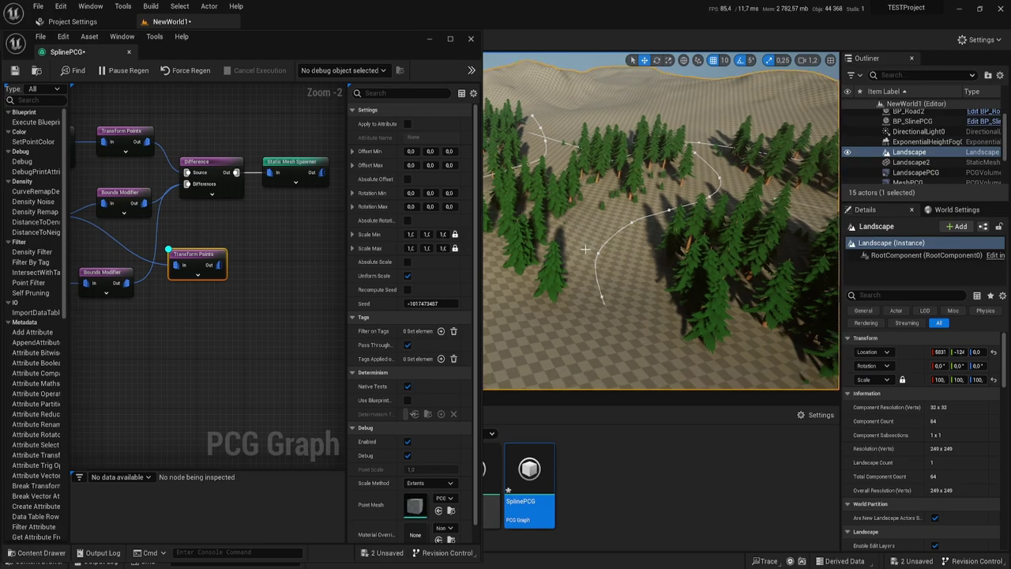
right_click_drag(585, 249, 606, 264)
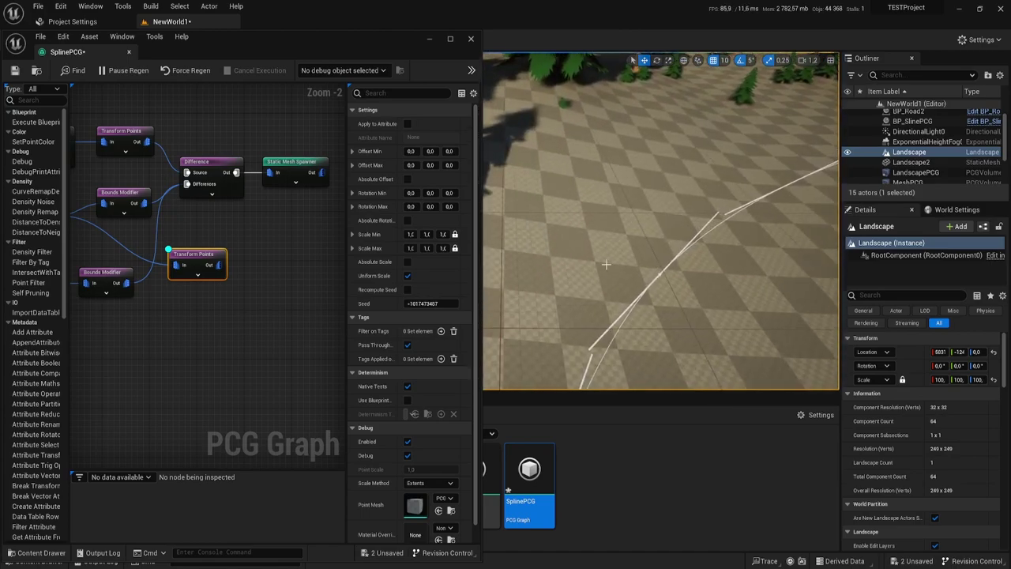
right_click_drag(713, 234, 711, 255)
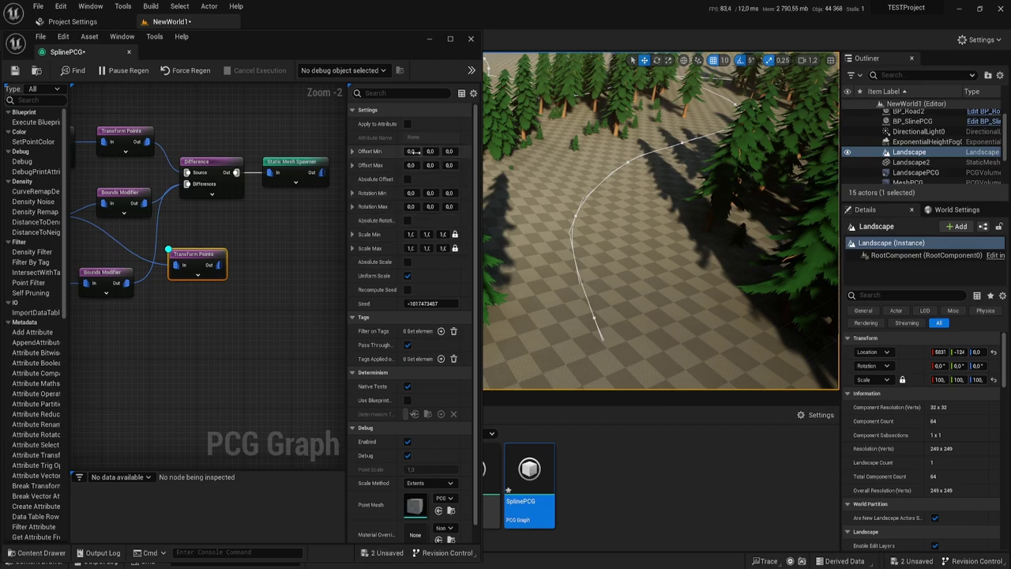
left_click_drag(346, 160, 289, 160)
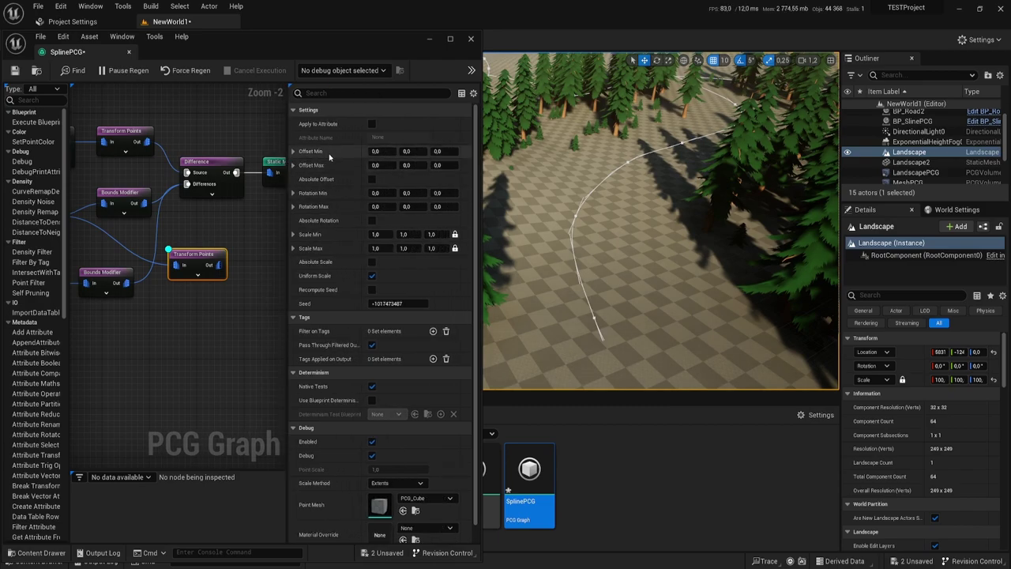
left_click(409, 150)
type("30")
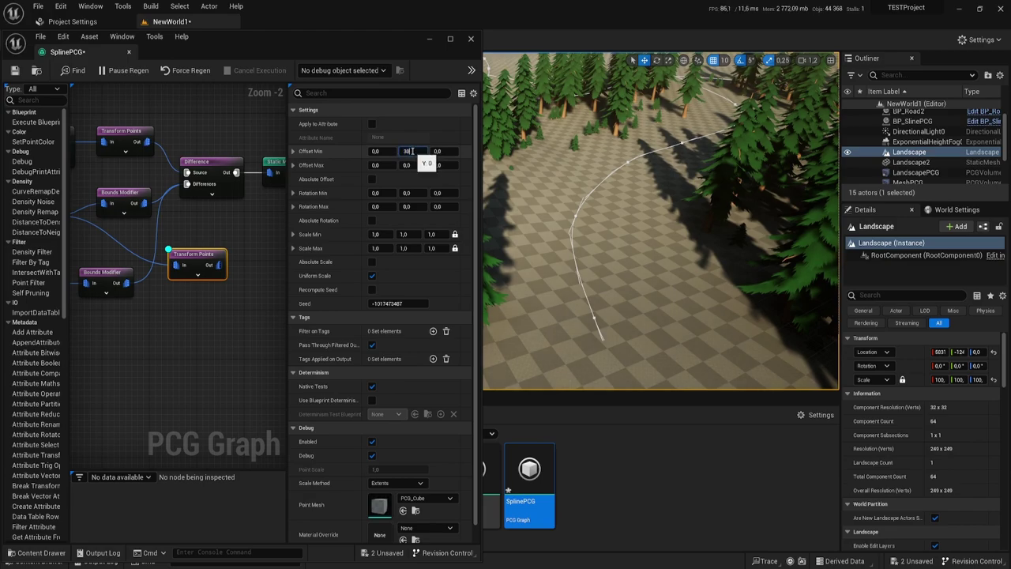
key("Return")
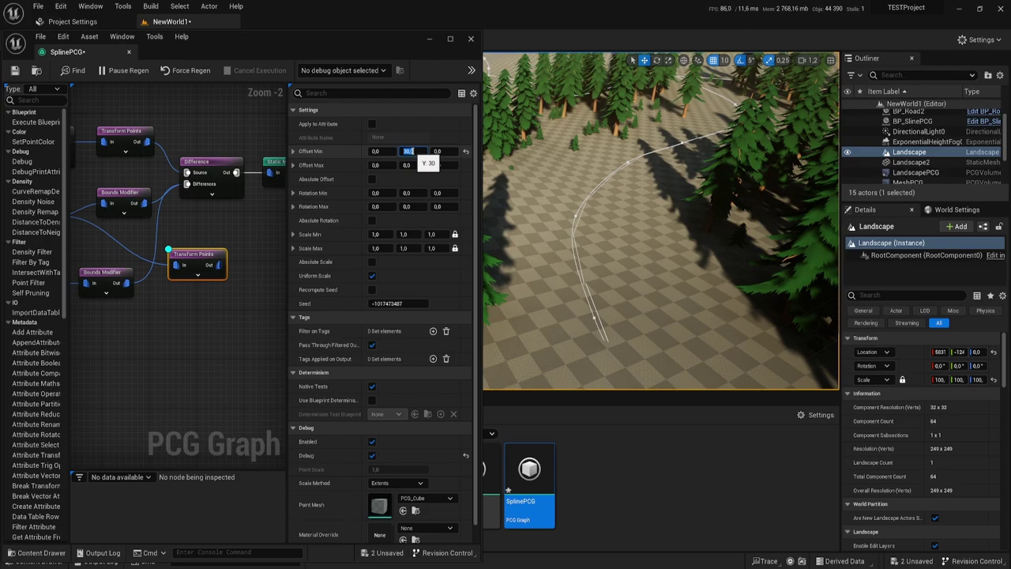
left_click(407, 164)
type("100")
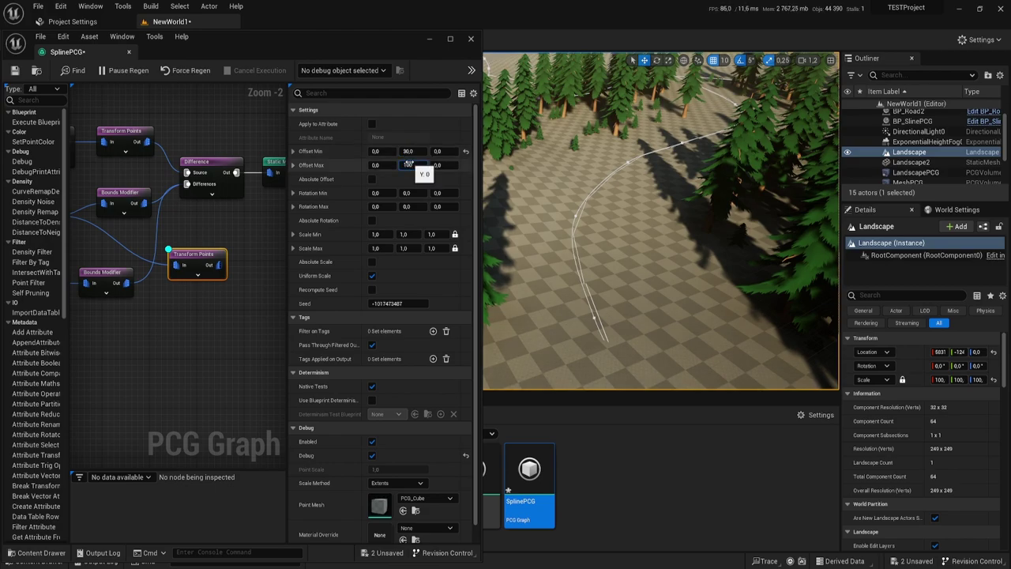
key("Return")
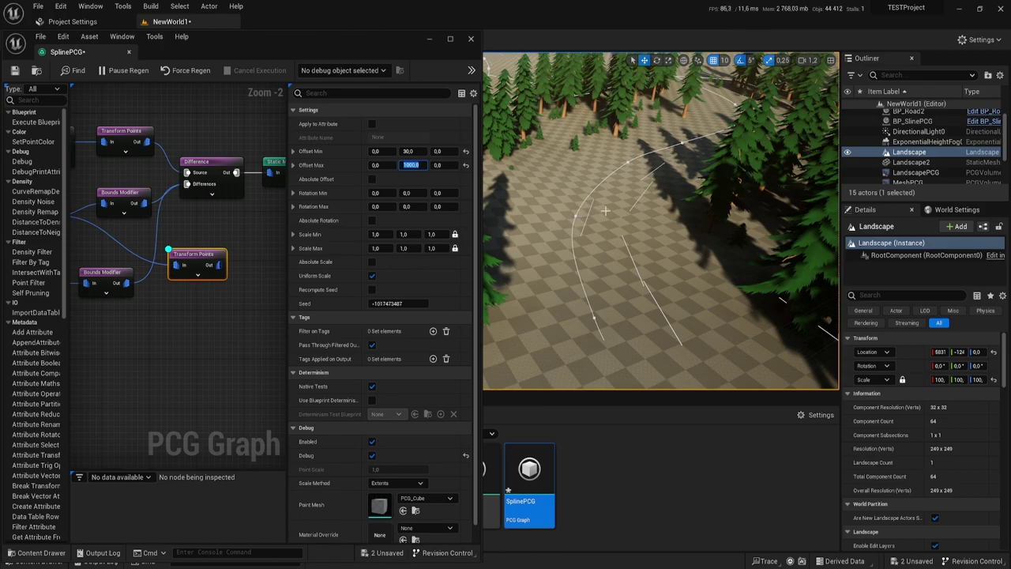
Step: Fly around the viewport to inspect the offset debug points beside the spline and pines
right_click_drag(653, 206, 654, 158)
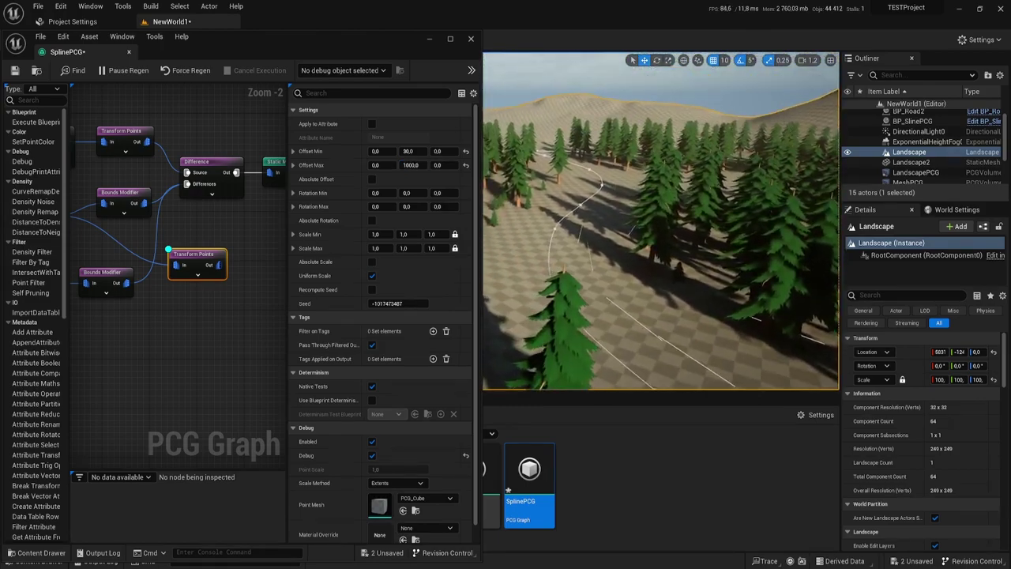
right_click_drag(654, 206, 653, 260)
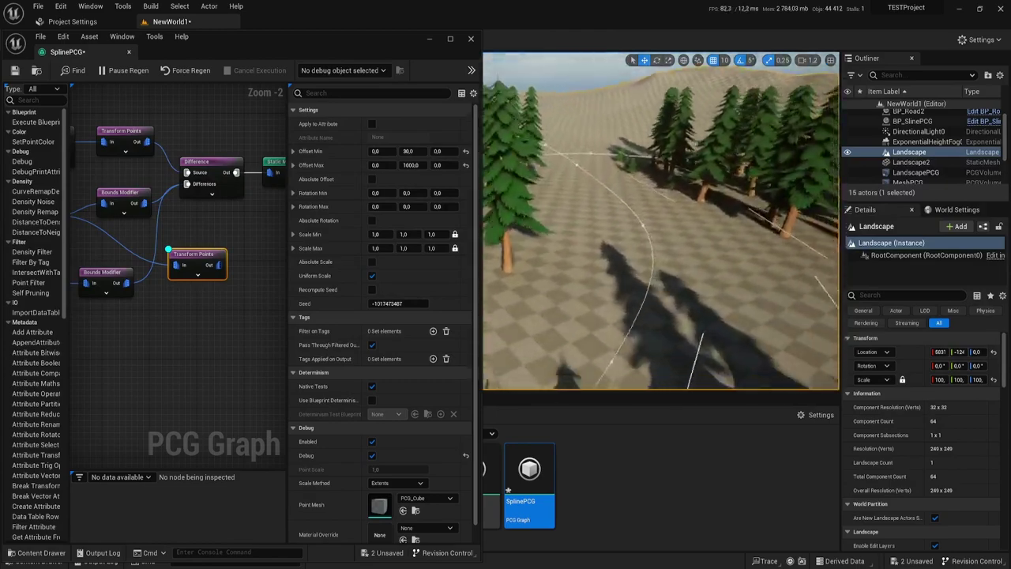
right_click_drag(654, 205, 616, 209)
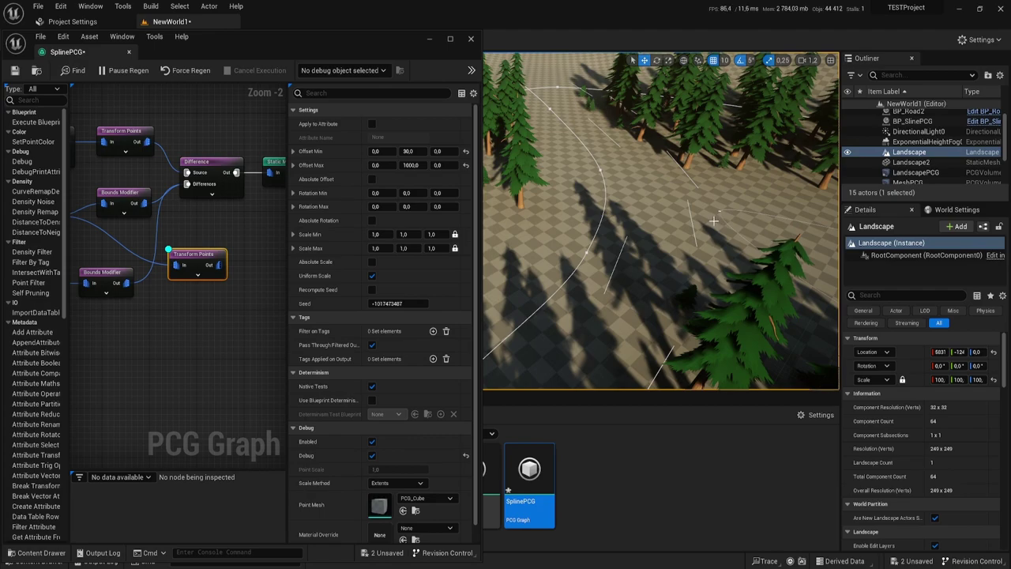
right_click_drag(713, 221, 695, 237)
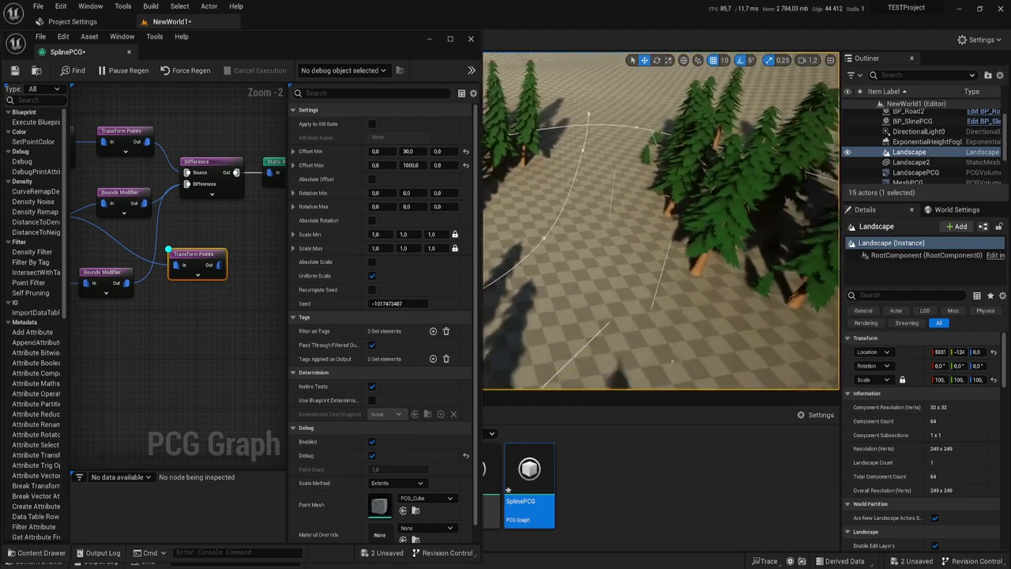
right_click_drag(677, 126, 677, 130)
mouse_move(734, 242)
right_mouse_down()
mouse_move(734, 285)
mouse_move(734, 236)
right_mouse_up()
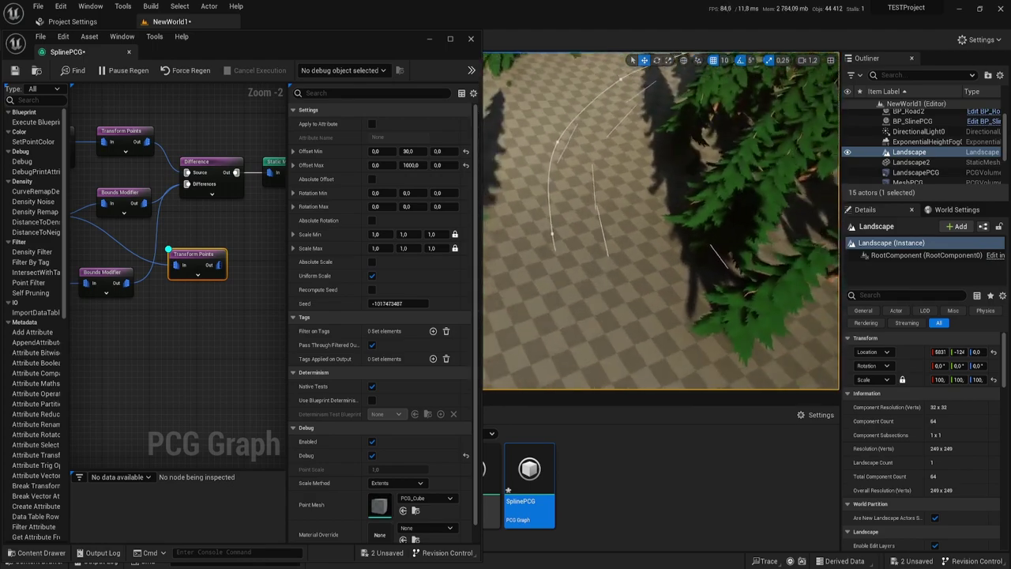
right_click_drag(646, 294, 647, 300)
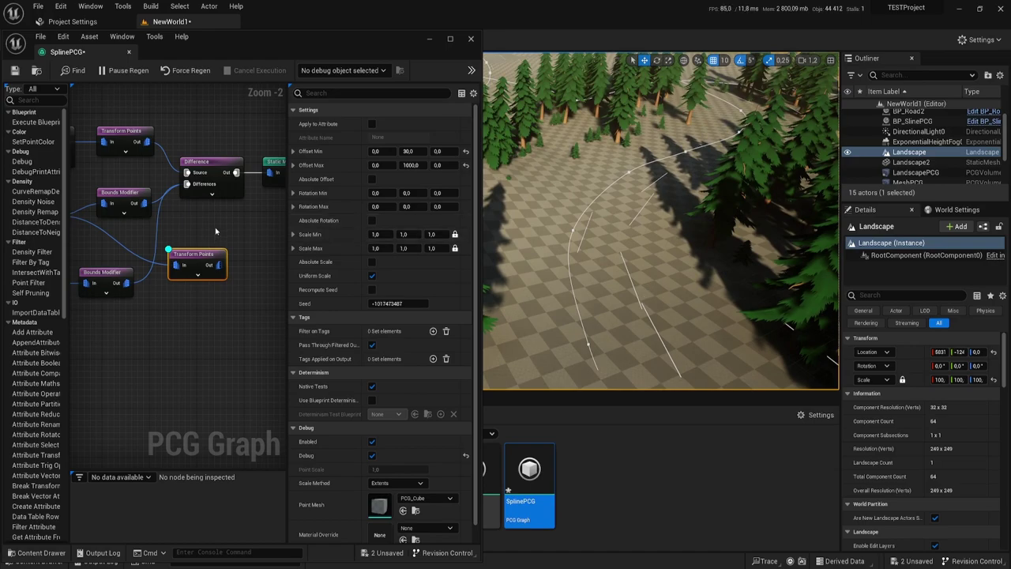
Step: Duplicate the Transform Points node with Ctrl+D
right_click_drag(217, 340, 225, 267)
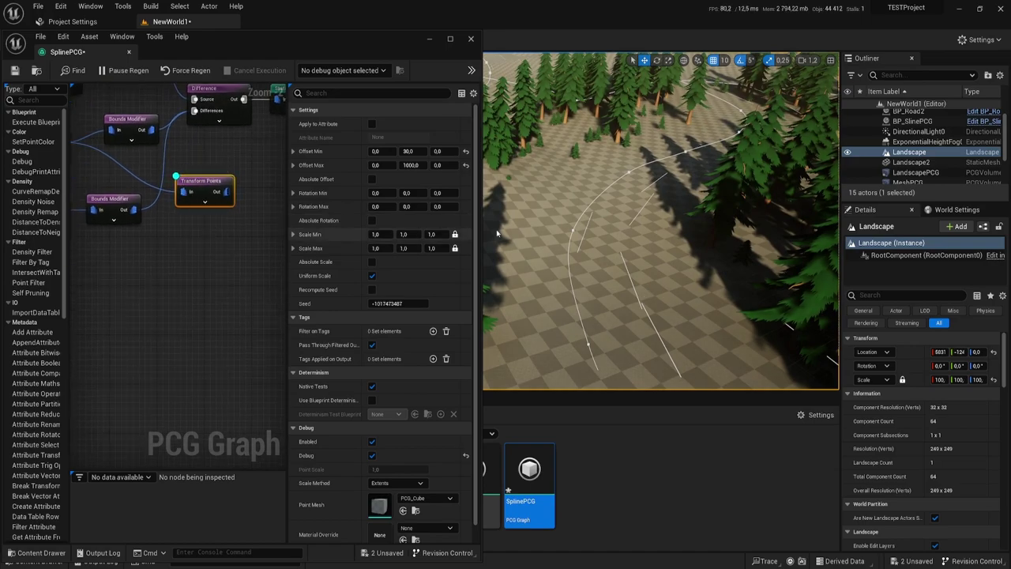
right_click_drag(645, 216, 619, 168)
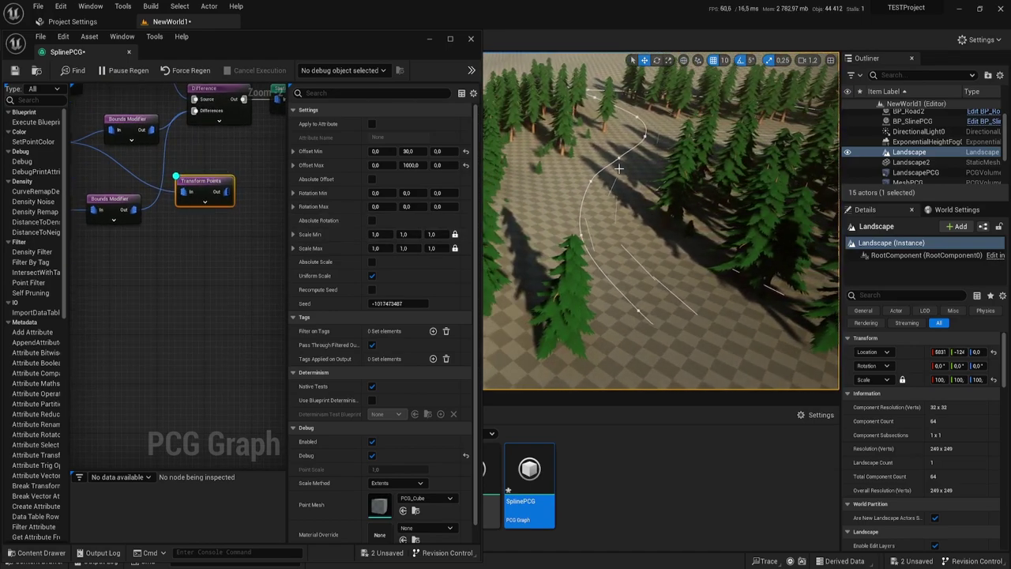
right_click_drag(690, 172, 629, 209)
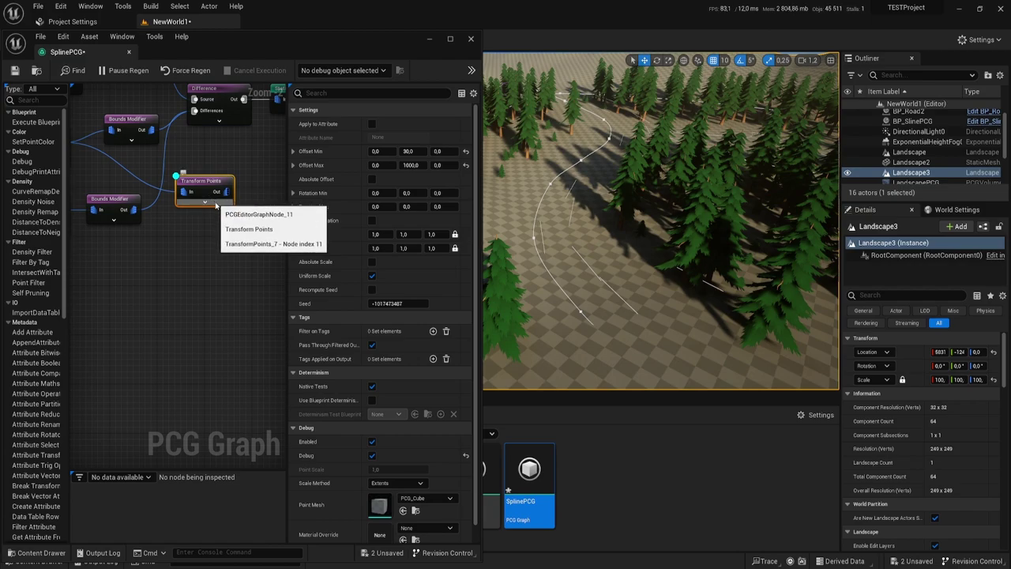
key("ctrl+d")
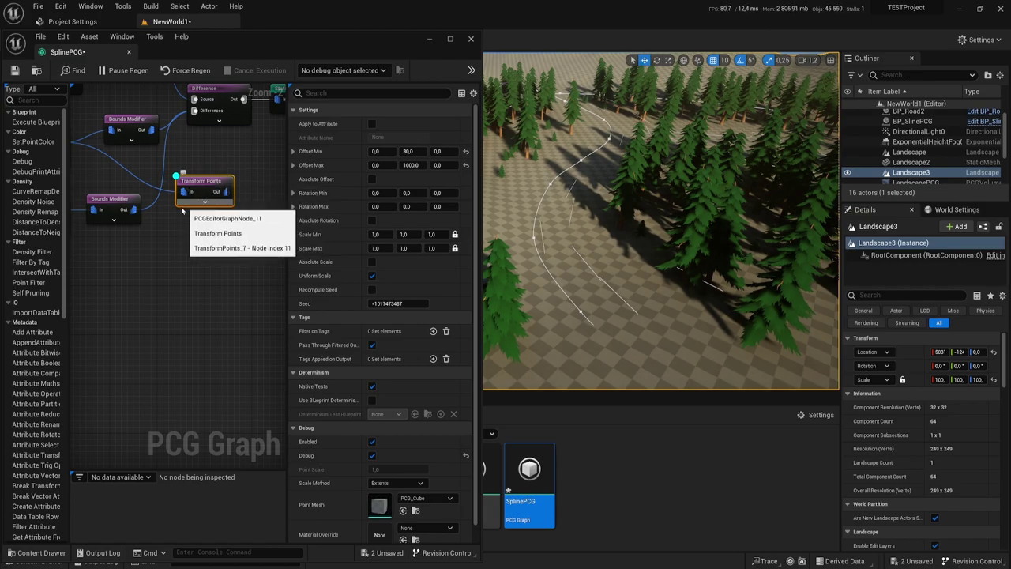
Step: Set the duplicate's Offset Min Y to -30 and Offset Max Y to -1000, then check the viewport
right_click_drag(203, 219, 232, 249)
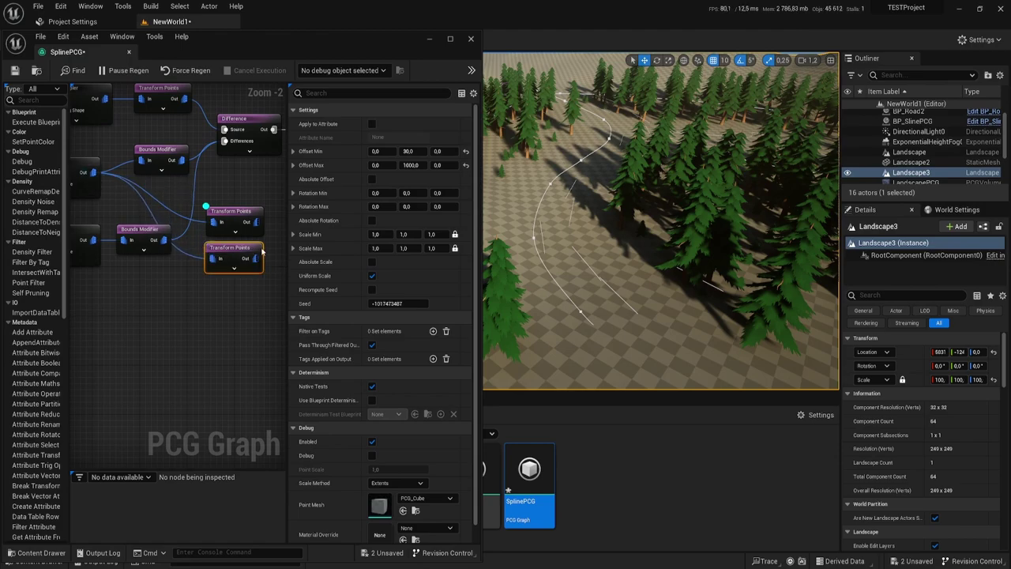
left_click(404, 150)
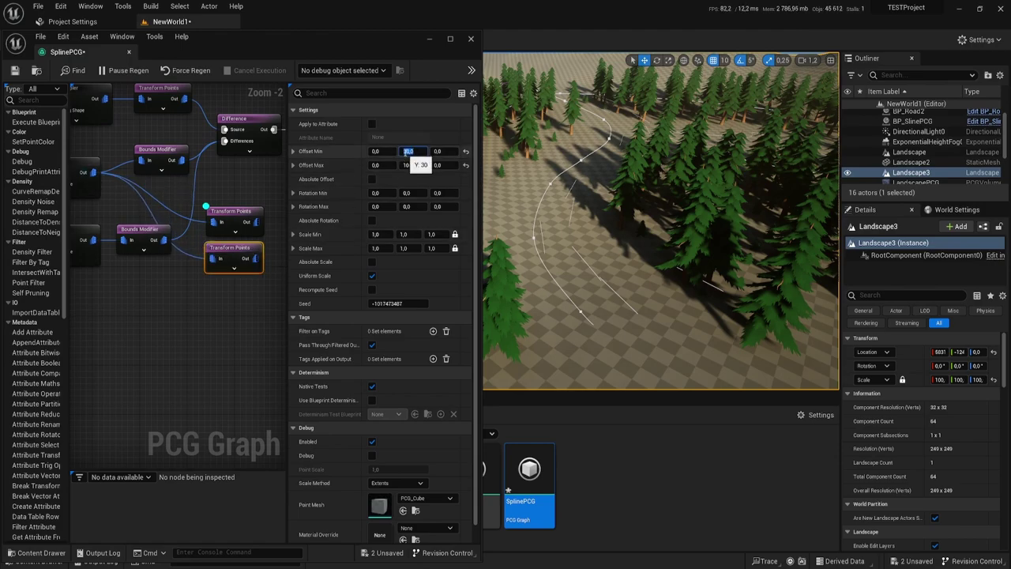
type("-30")
key("Return")
left_click(404, 165)
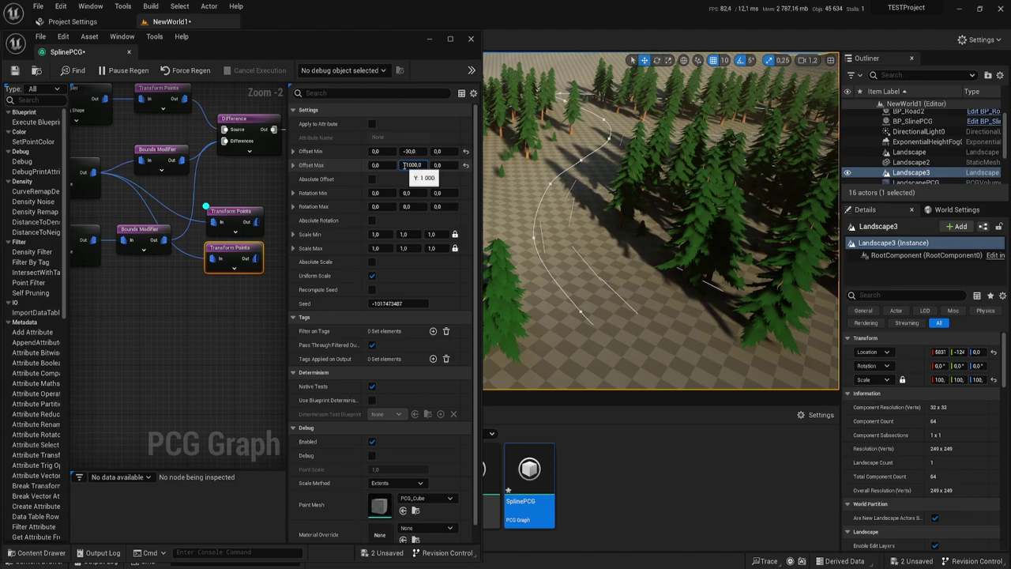
type("-1000")
left_click(248, 312)
left_click(231, 260)
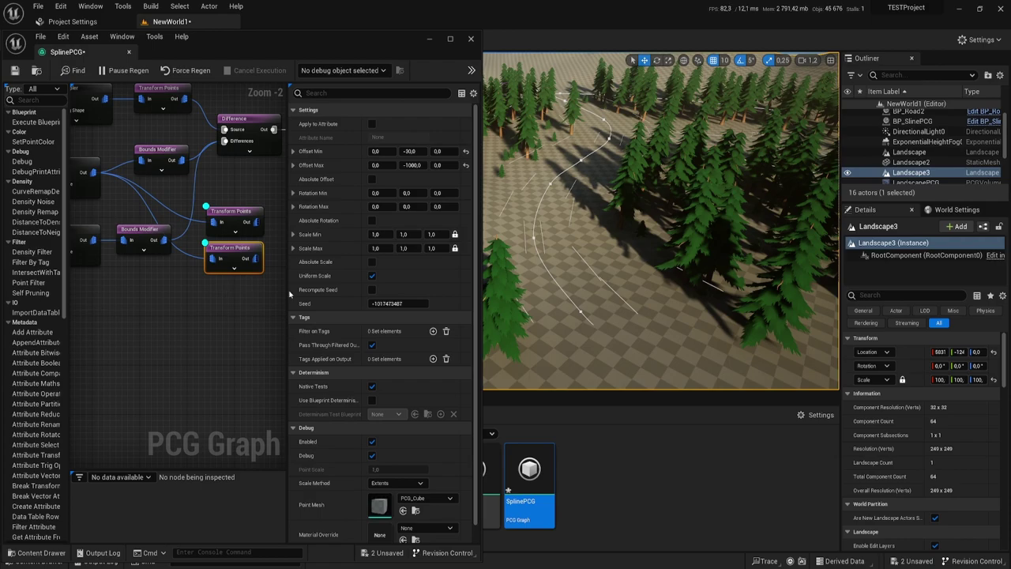
right_click_drag(607, 259, 606, 258)
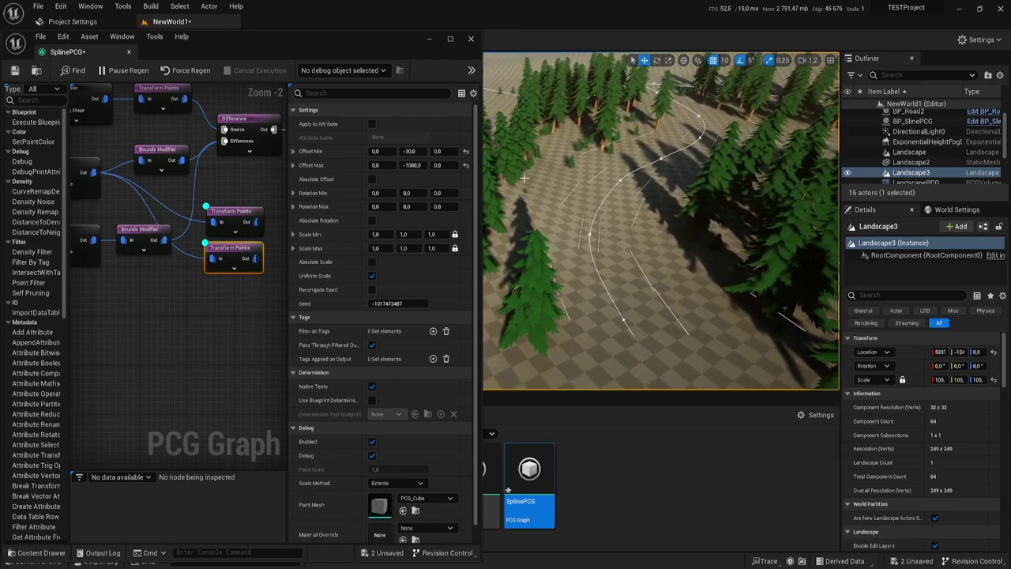
right_click_drag(623, 187, 643, 181)
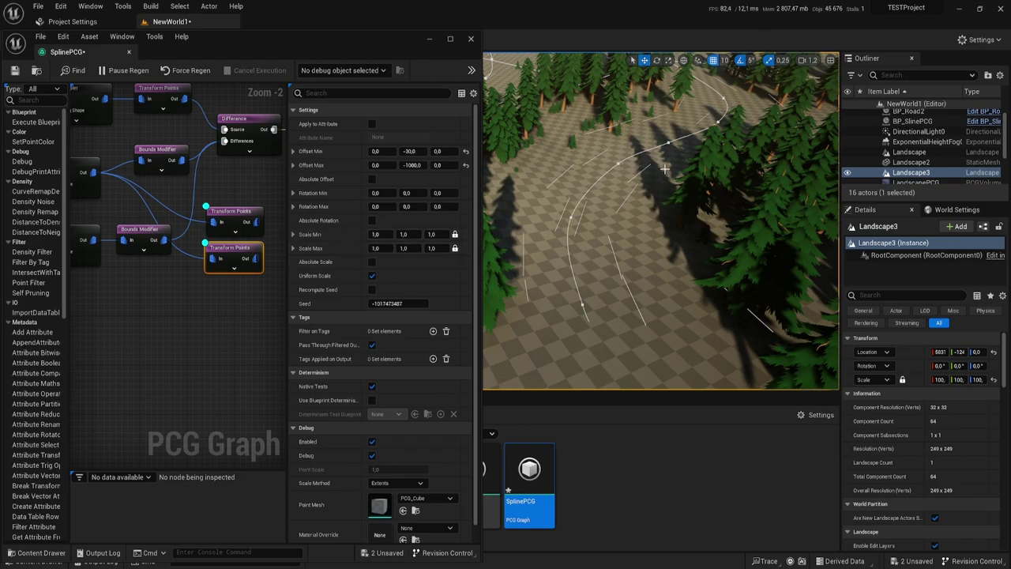
Step: Set Debug Scale Method to Absolute on both Transform Points nodes and inspect the cubes
left_click(234, 213, "shift")
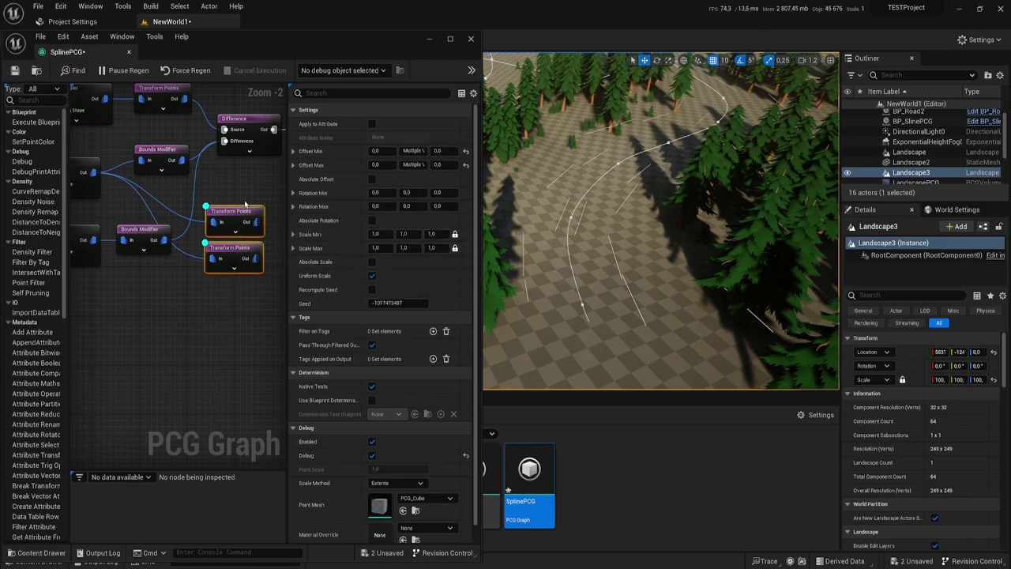
scroll(406, 444, "down", 1)
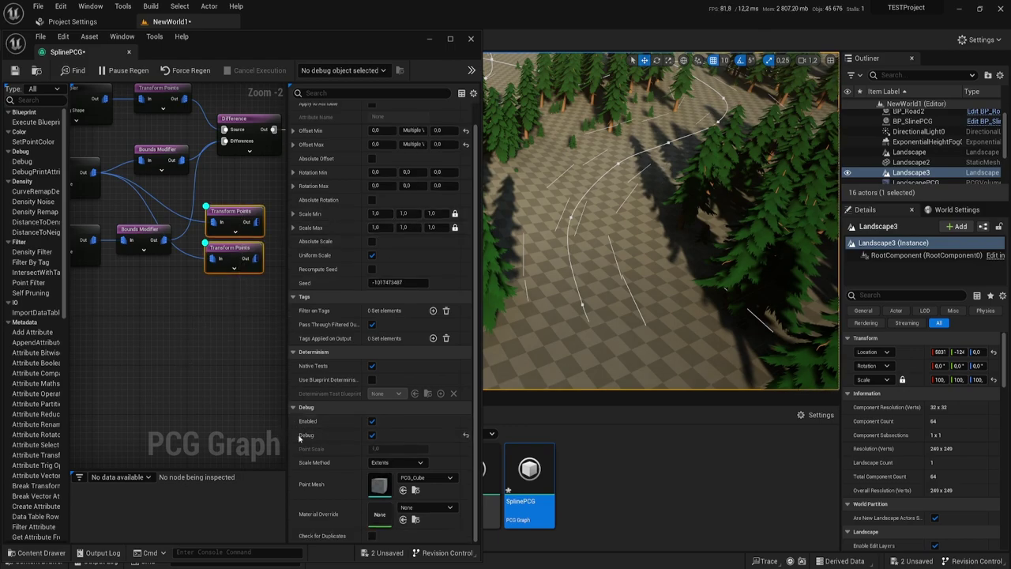
left_click(398, 463)
left_click(383, 482)
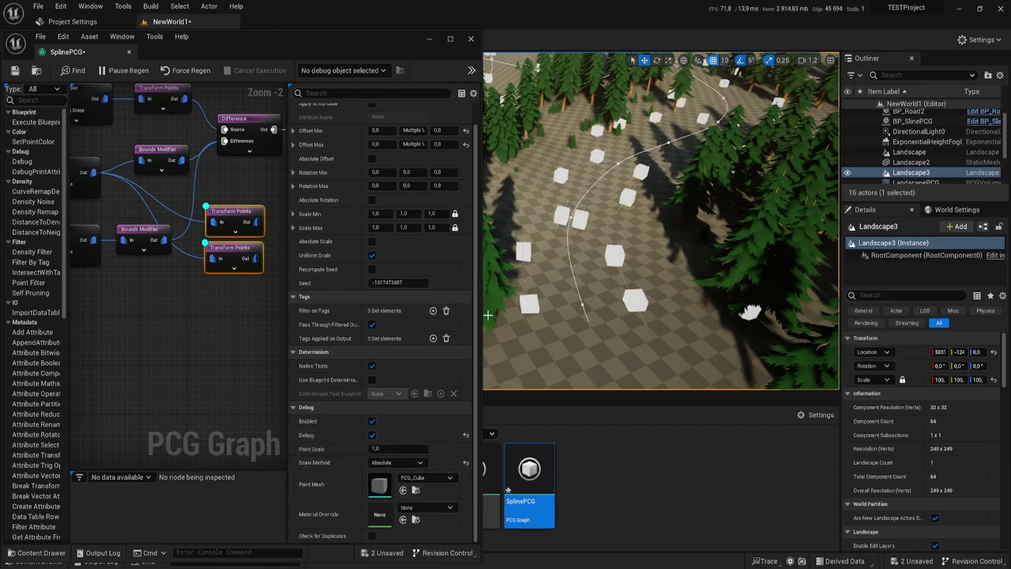
right_click_drag(625, 117, 626, 117)
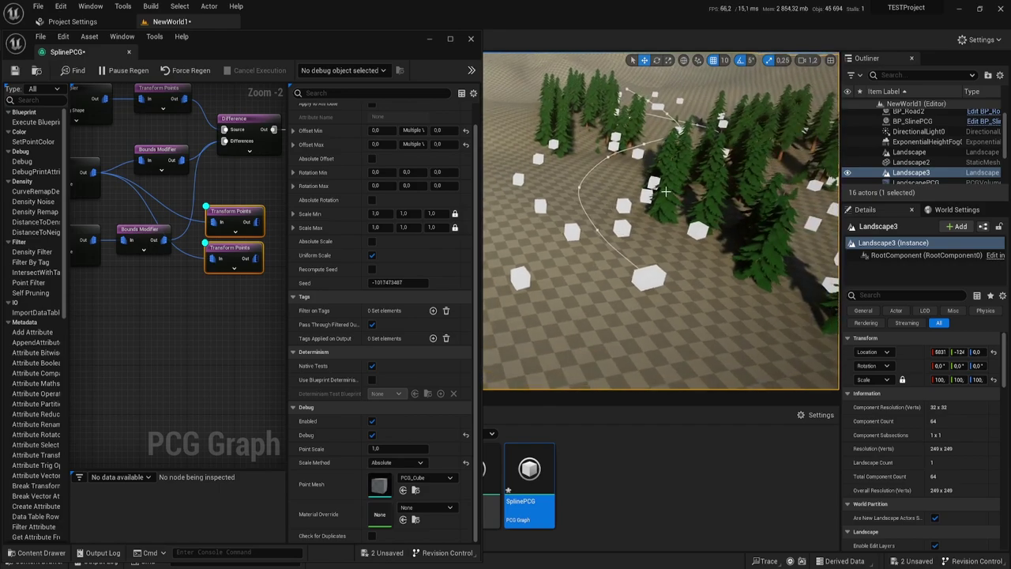
right_click_drag(665, 191, 665, 241)
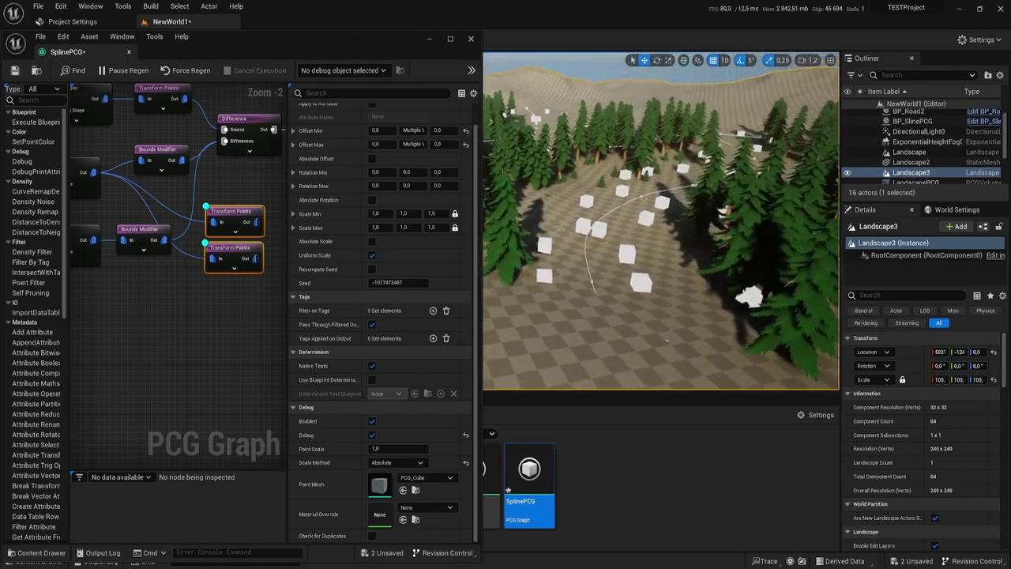
right_click_drag(666, 241, 666, 194)
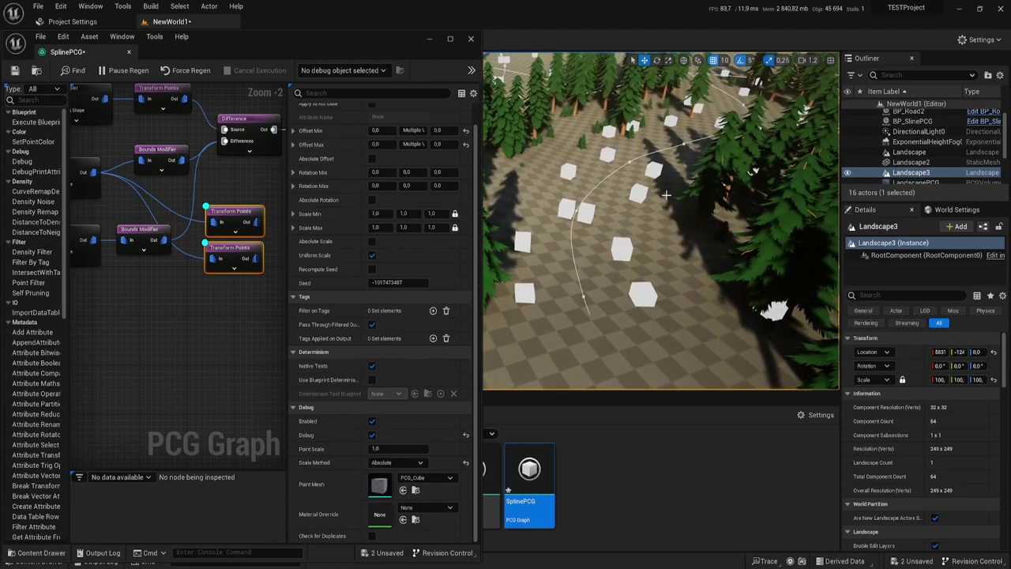
mouse_move(281, 292)
right_mouse_down()
mouse_move(151, 310)
mouse_move(166, 270)
right_mouse_up()
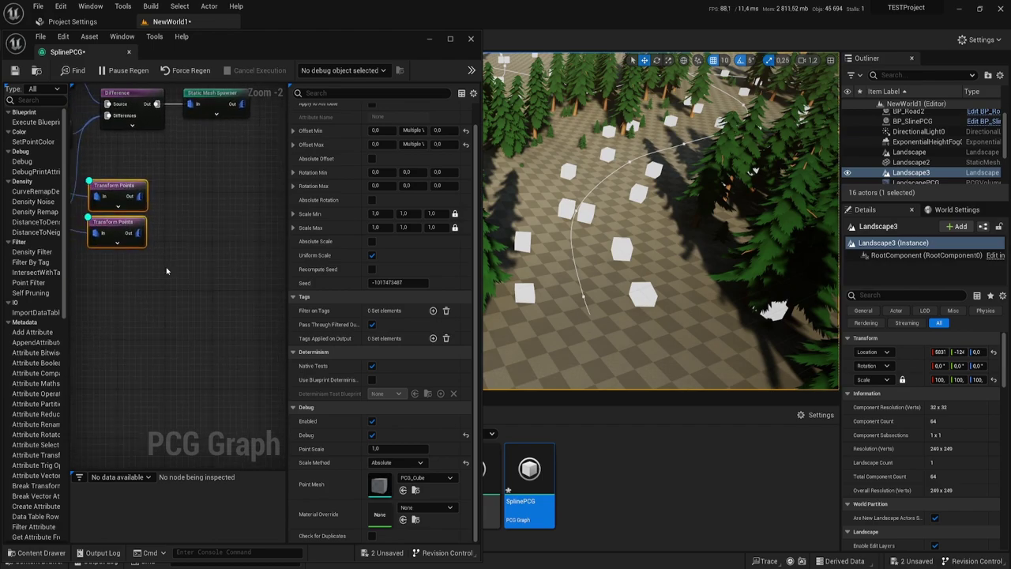
Step: Duplicate the Static Mesh Spawner and wire both Transform Points nodes into the copy
right_click_drag(174, 239, 167, 261)
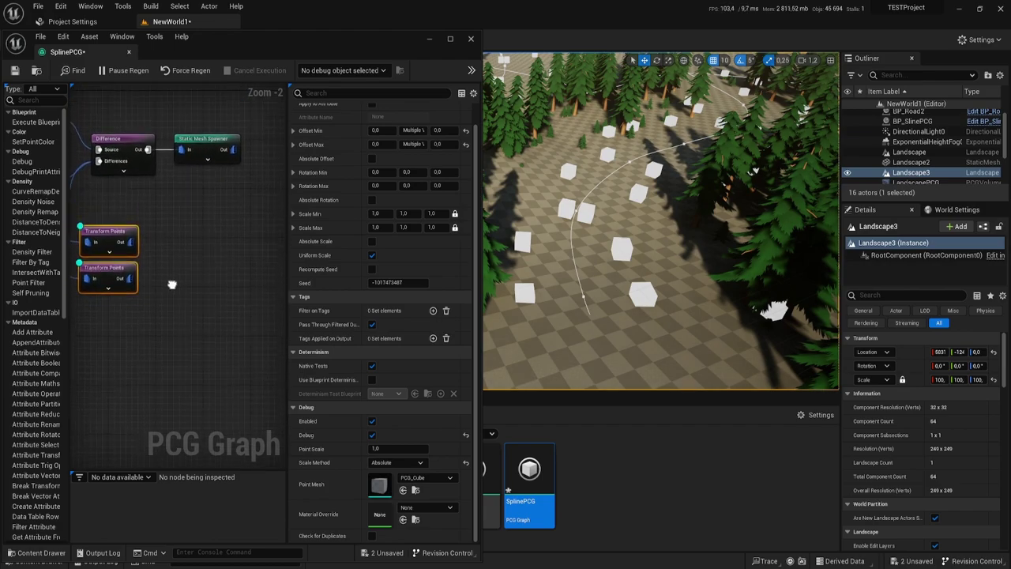
left_click(195, 136)
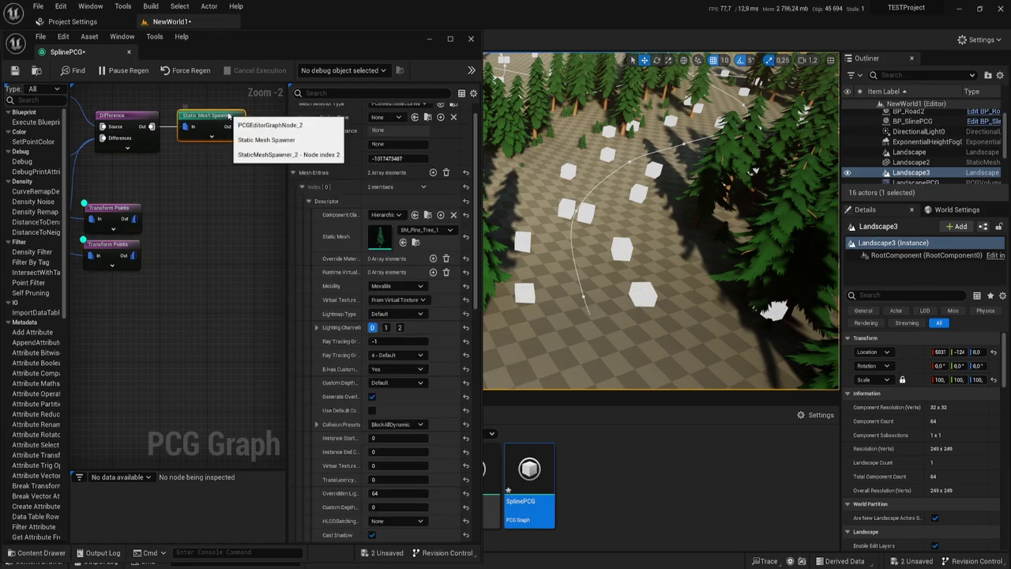
key("ctrl+d")
right_click_drag(178, 214, 194, 212)
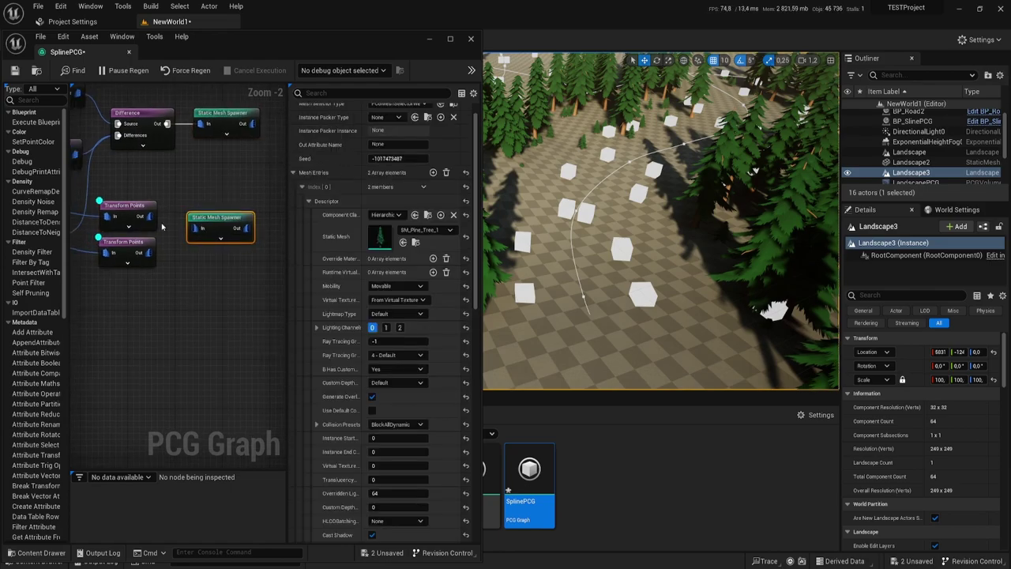
left_click_drag(149, 216, 194, 228)
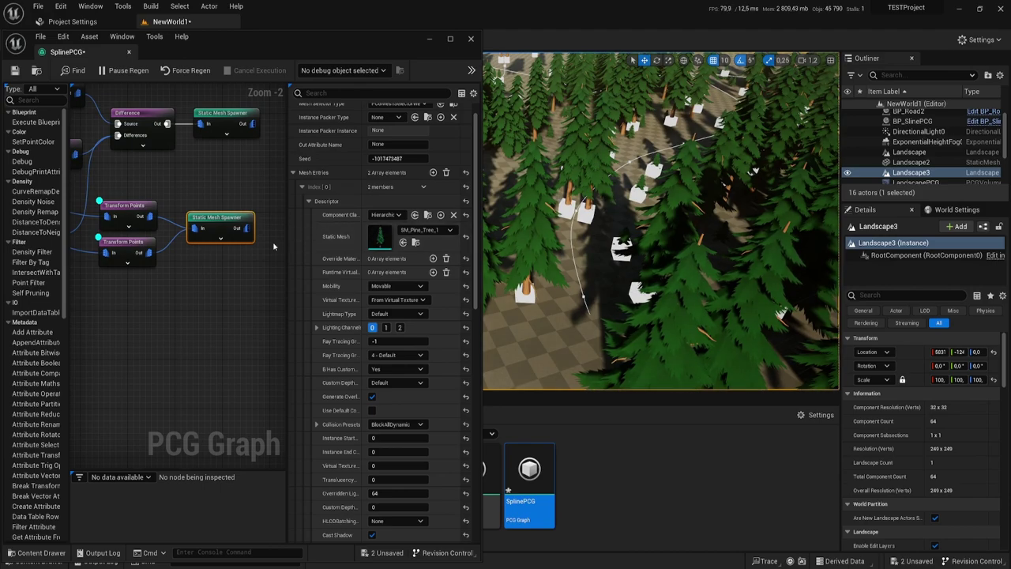
Step: Replace the copied spawner's pine tree mesh with SM_S_Rock_09
left_click(437, 230)
scroll(463, 421, "down", 2)
scroll(464, 421, "down", 3)
scroll(463, 421, "down", 3)
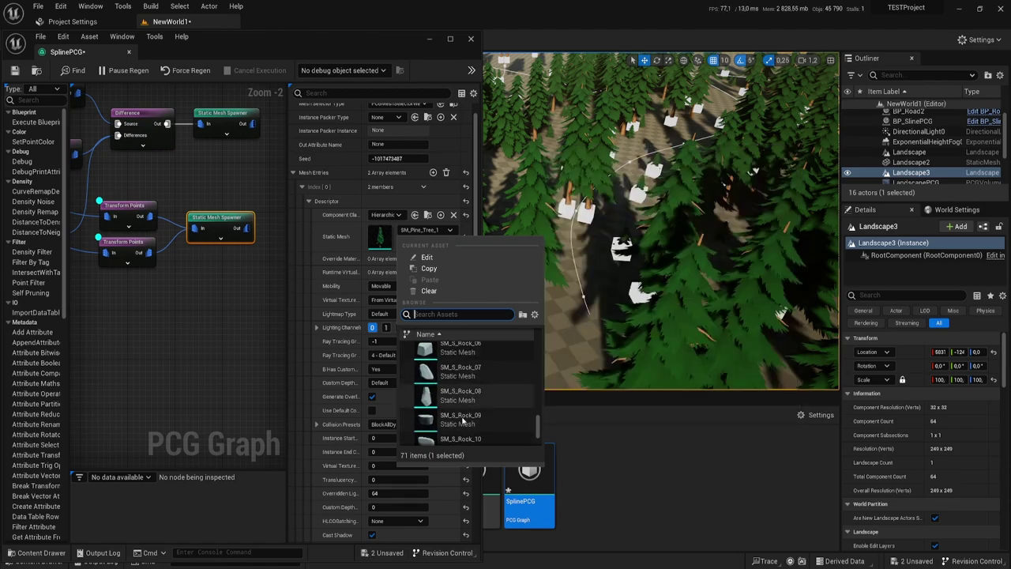
scroll(464, 420, "down", 2)
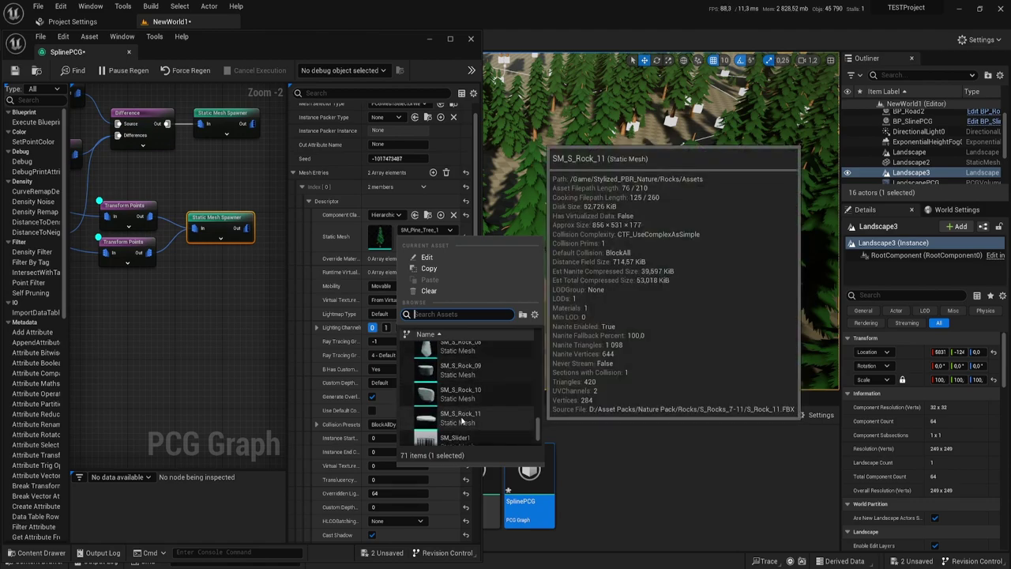
scroll(462, 421, "up", 1)
scroll(462, 420, "up", 1)
scroll(462, 423, "up", 1)
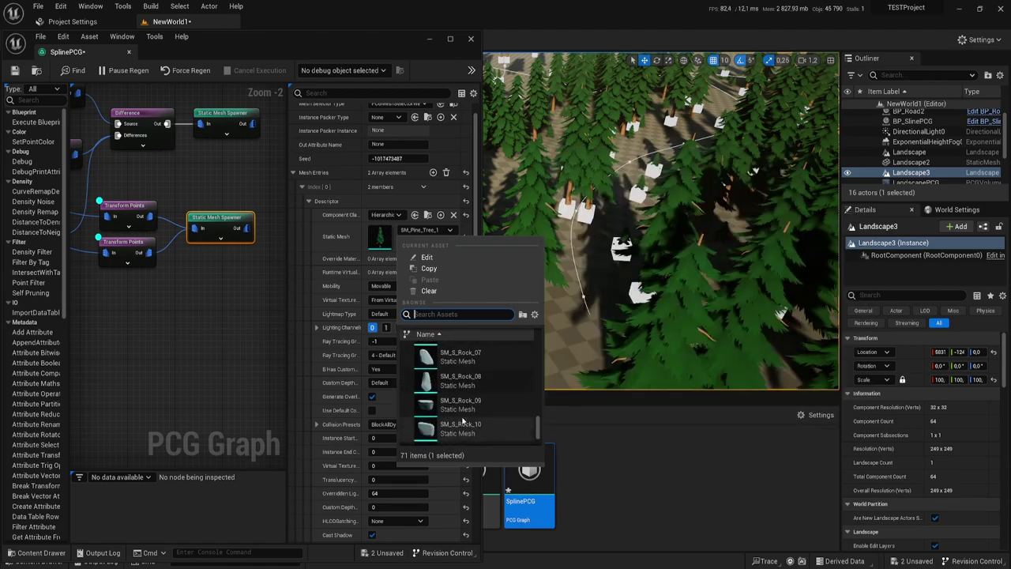
scroll(462, 420, "up", 1)
scroll(465, 412, "up", 1)
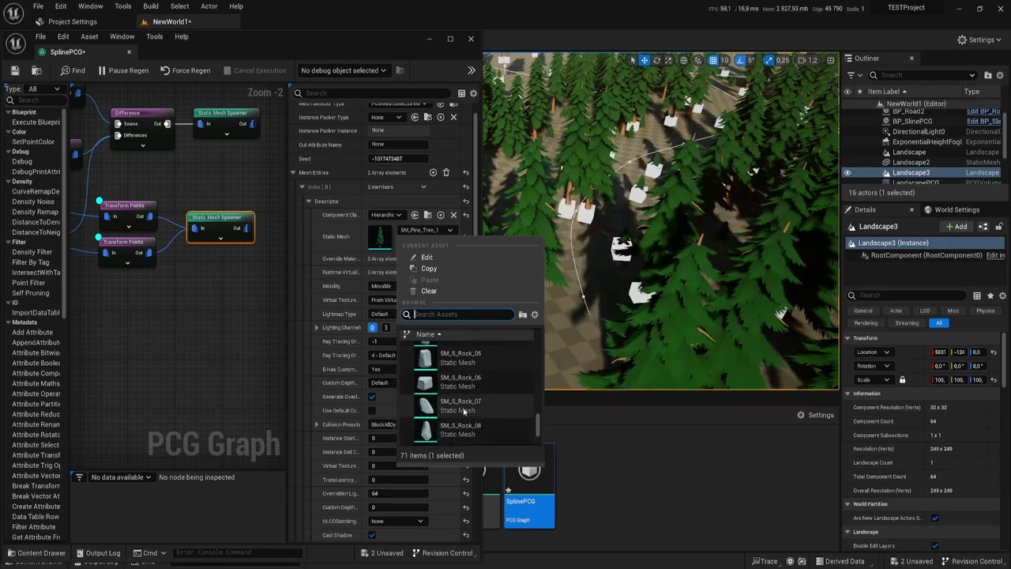
scroll(463, 411, "down", 1)
scroll(464, 410, "down", 1)
scroll(466, 410, "down", 1)
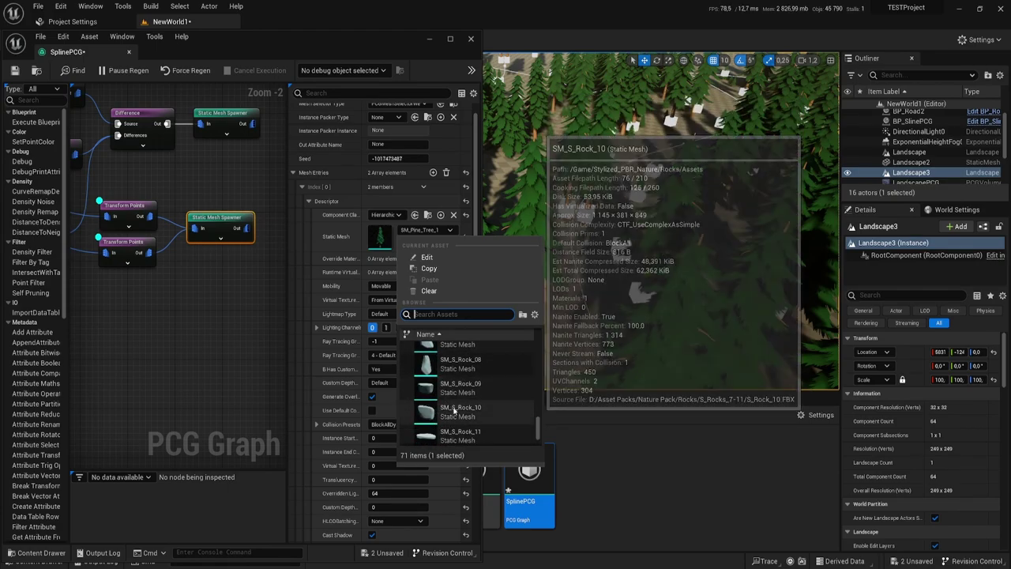
left_click(458, 387)
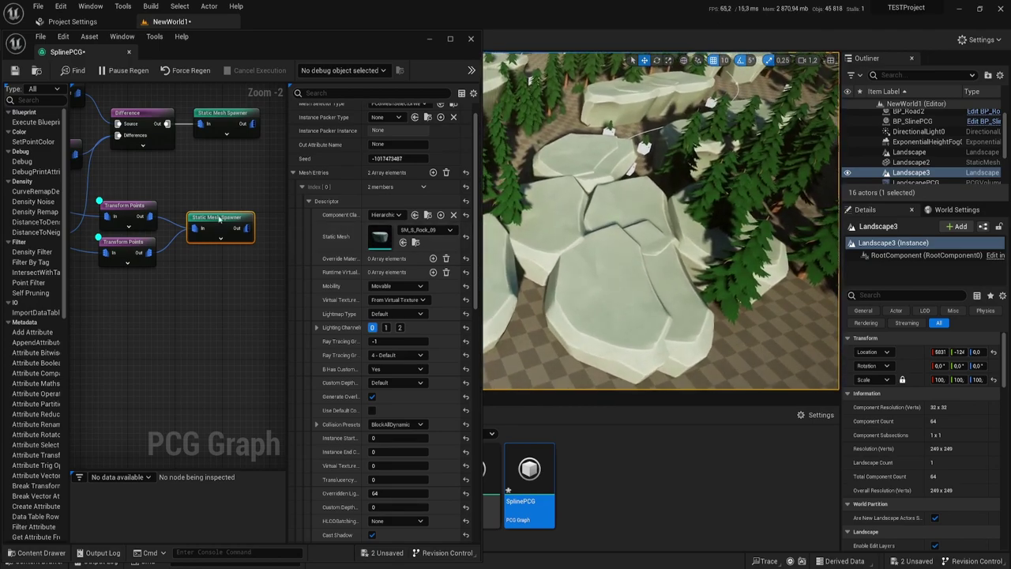
Step: Give both Transform Points nodes Scale Min 0,3 and Scale Max 0,4
left_click_drag(130, 169, 164, 359)
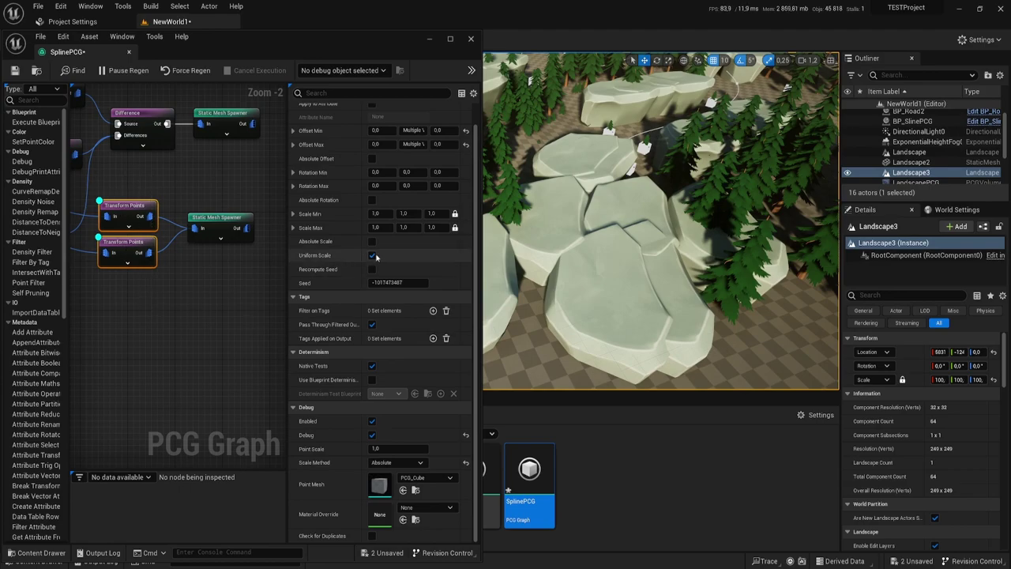
left_click(379, 213)
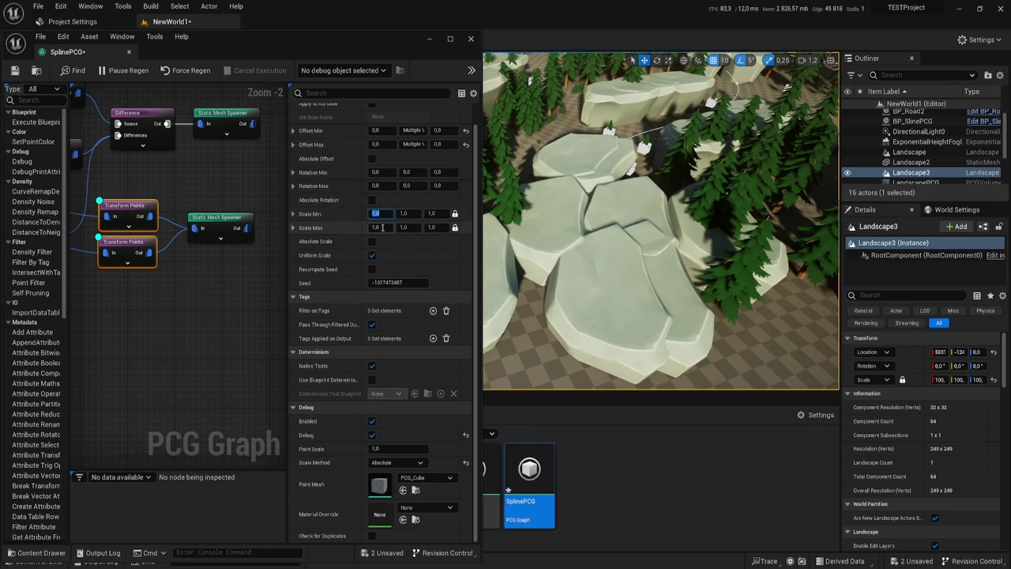
type("0,01")
key("Return")
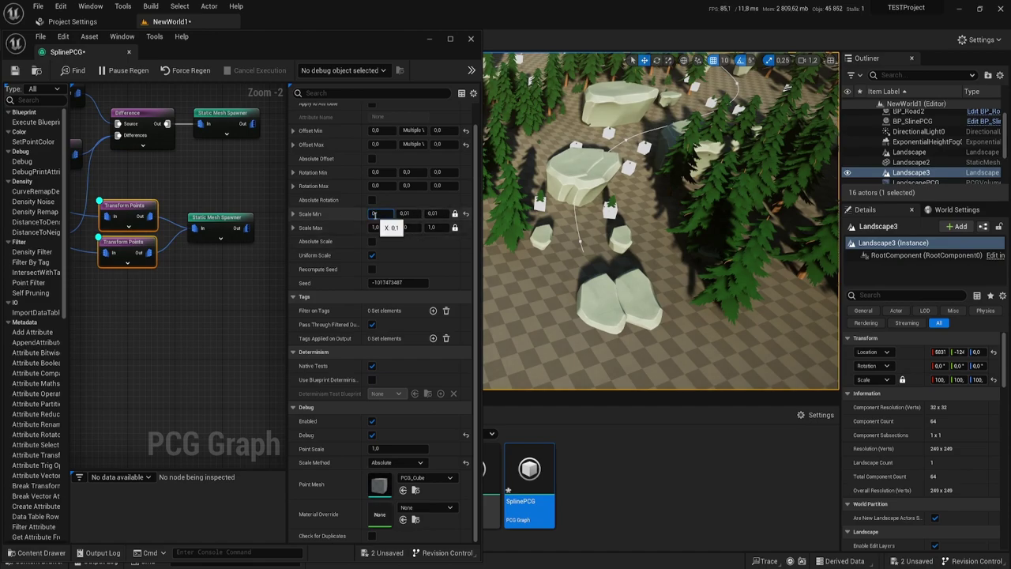
type("09")
key("Return")
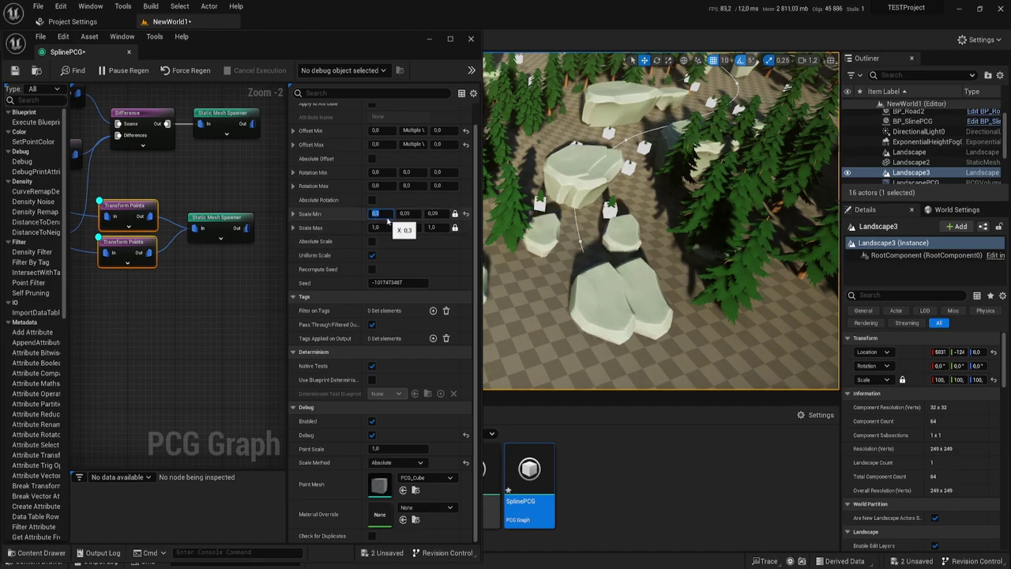
left_click(381, 226)
type("0,")
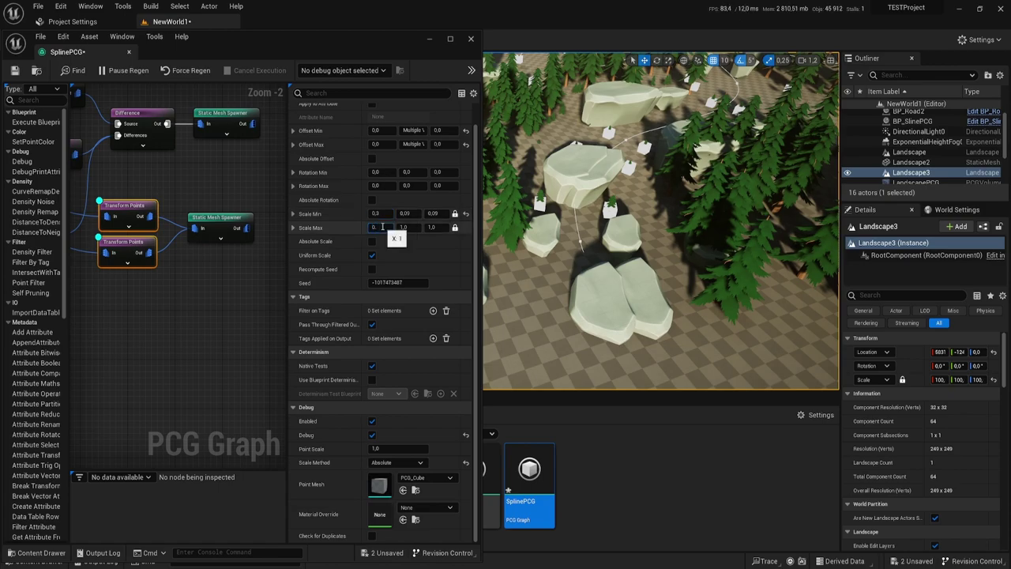
type("4")
key("Return")
Step: Fly through the viewport to inspect the smaller rocks along the spline
mouse_move(660, 237)
right_mouse_down()
mouse_move(660, 197)
mouse_move(647, 198)
mouse_move(659, 202)
right_mouse_up()
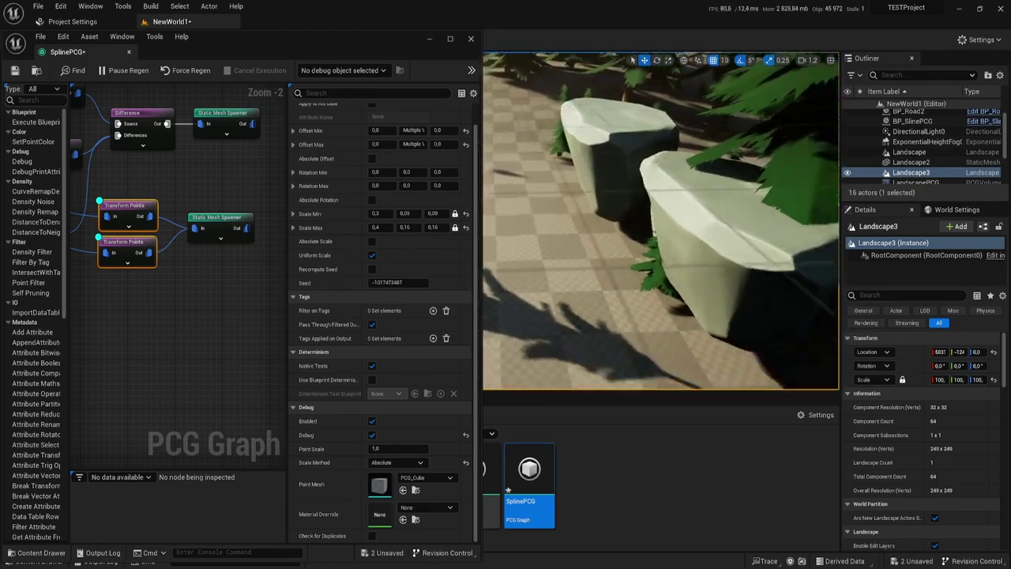
key("w")
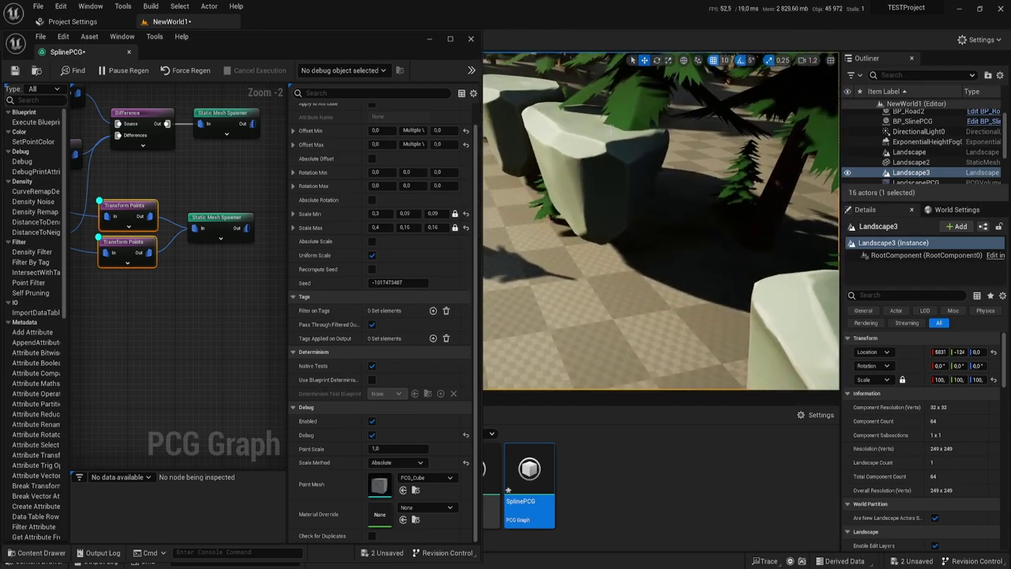
right_click_drag(552, 183, 552, 183)
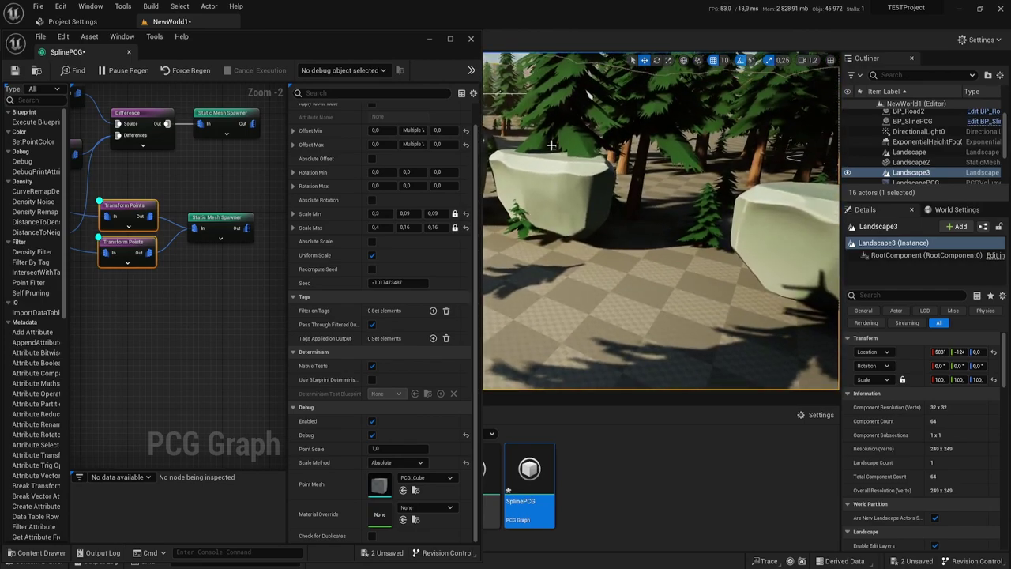
right_click_drag(552, 144, 551, 145)
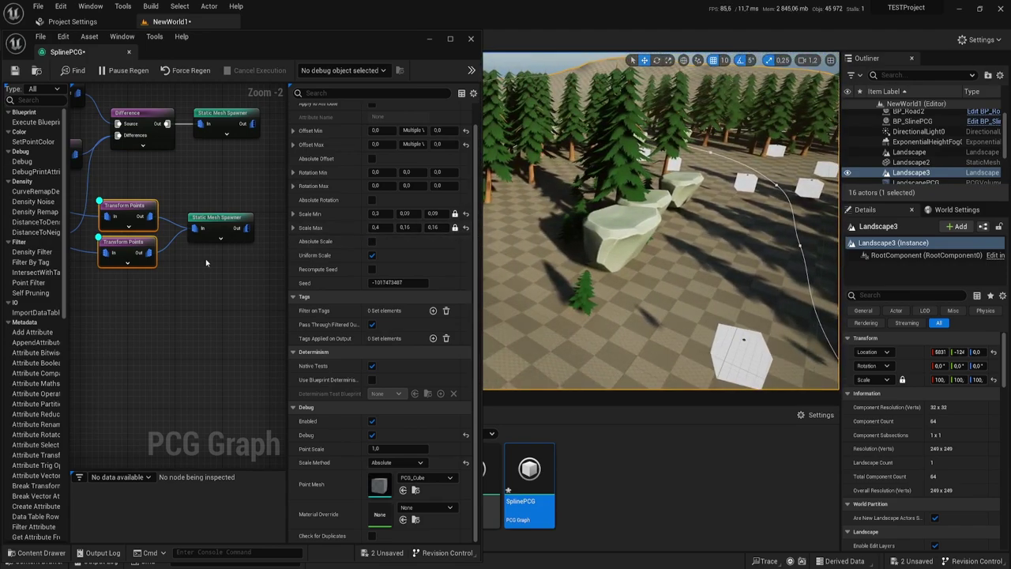
left_click_drag(289, 168, 371, 167)
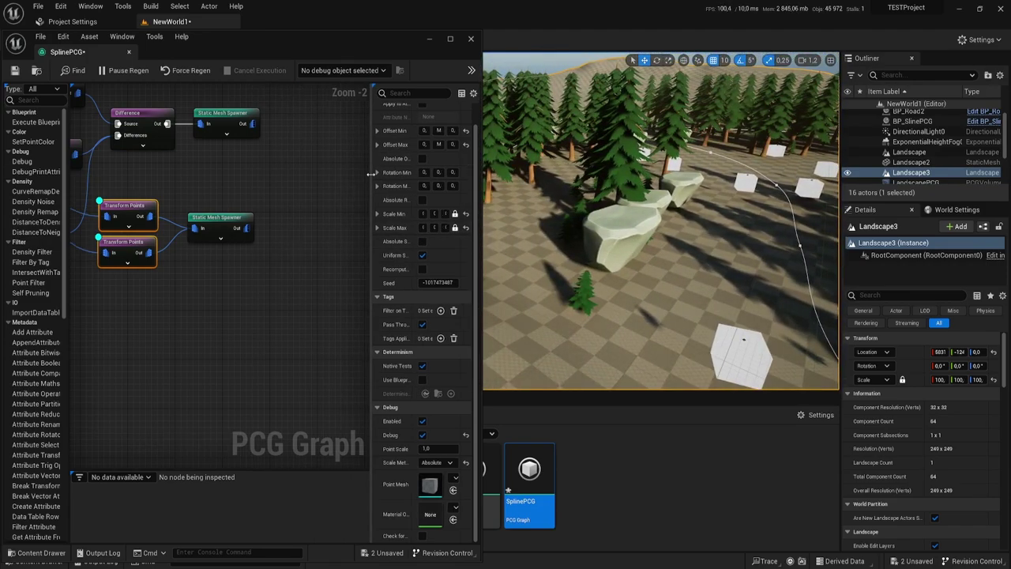
Step: Move the rock spawner right and paste a copy of the Difference node
right_click_drag(179, 196, 289, 298)
left_click(257, 220)
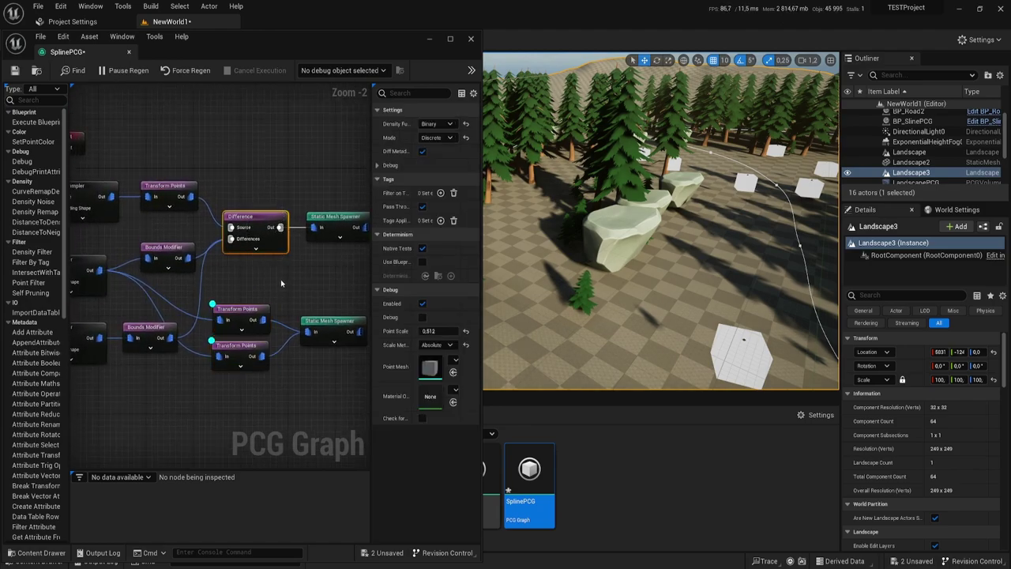
right_click_drag(281, 279, 228, 221)
right_click_drag(216, 166, 222, 267)
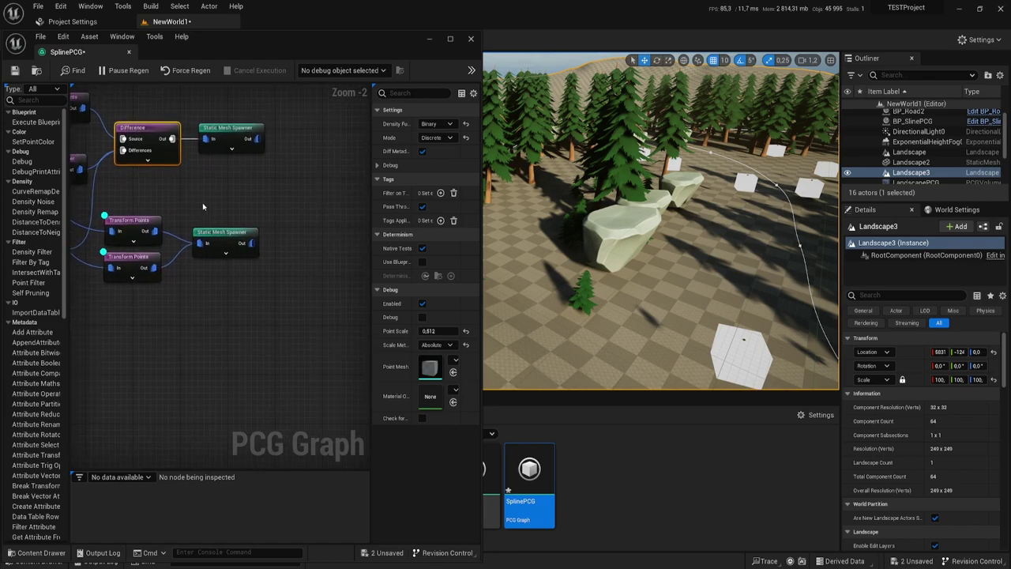
left_click_drag(222, 267, 330, 267)
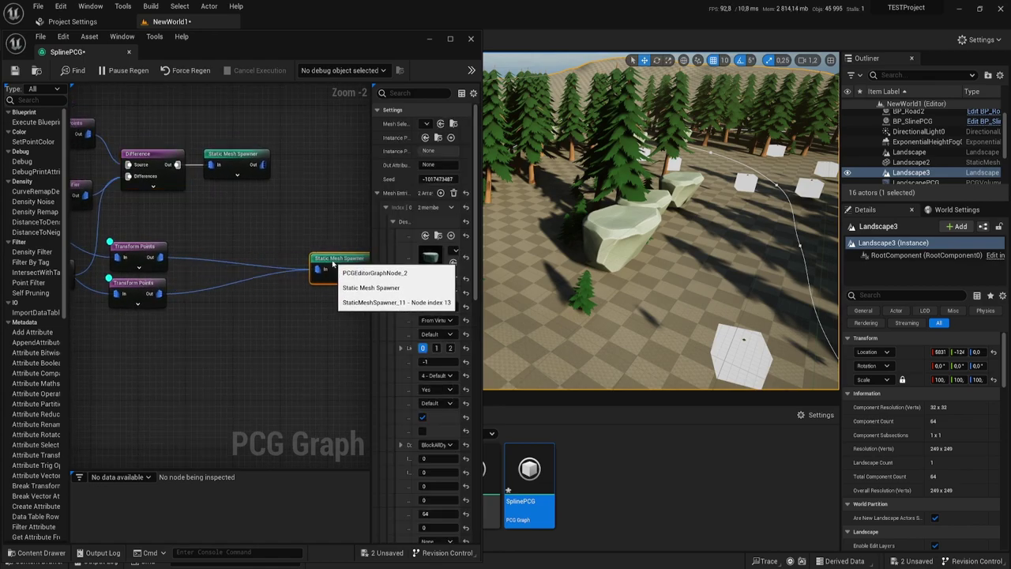
right_click_drag(223, 251, 237, 269)
key("ctrl+v")
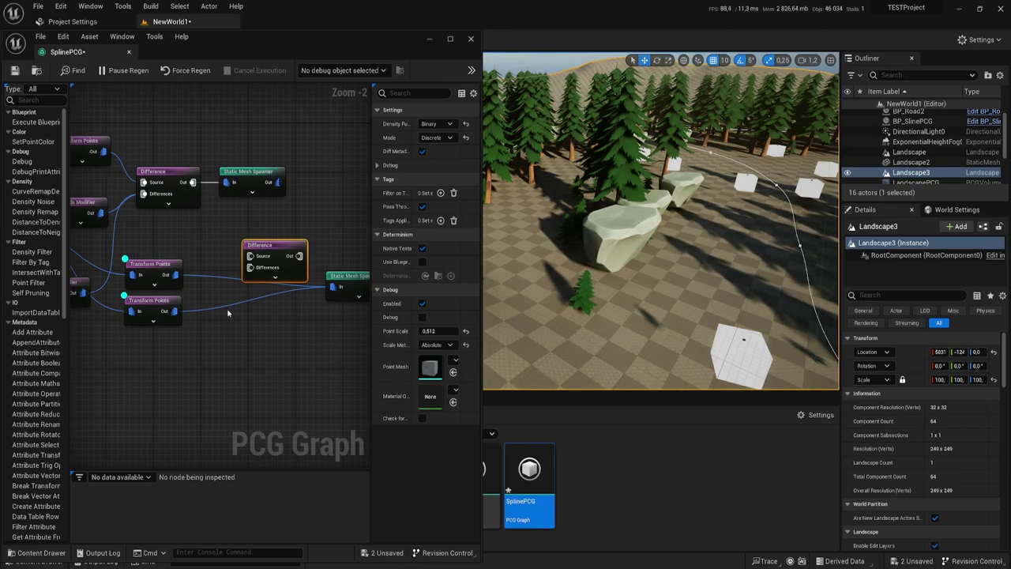
Step: Feed the first Difference's output into the new node's Differences and wire in the lower Transform Points
right_click_drag(229, 312, 244, 311)
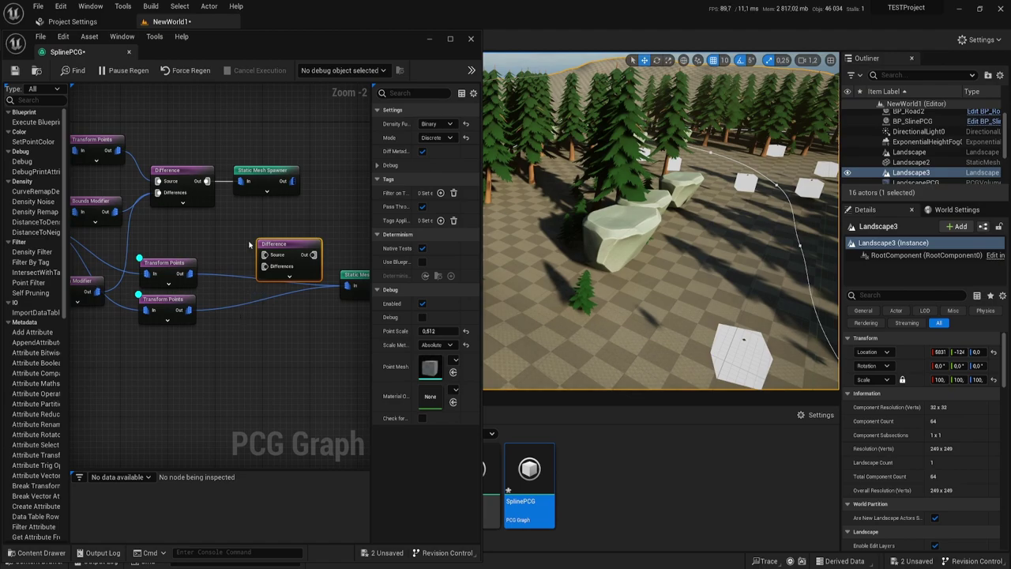
left_click_drag(206, 181, 266, 267)
left_click_drag(188, 309, 267, 256)
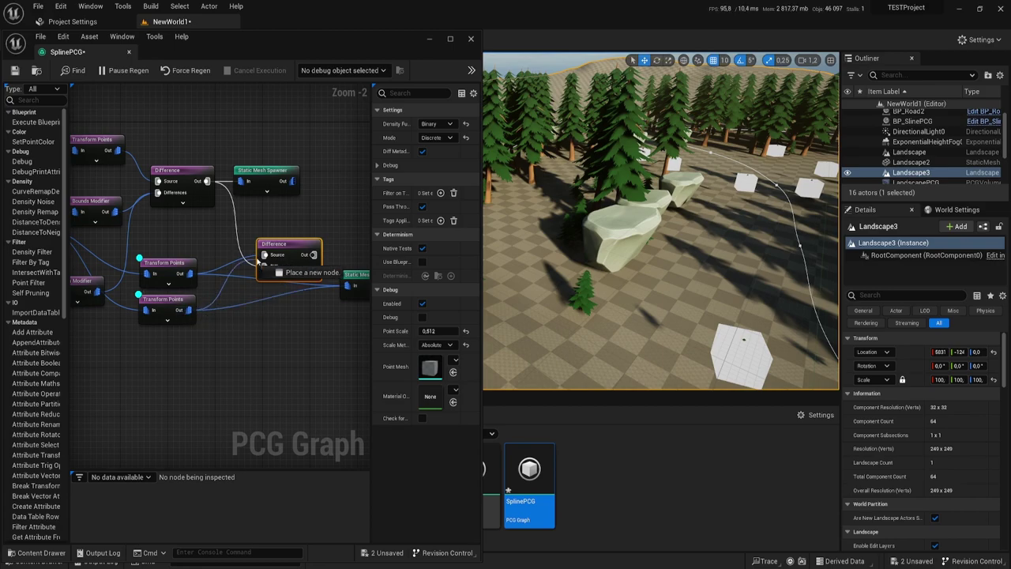
Step: Wire the lower Transform Points output into the new Difference node, and its Out into the rock spawner
left_click(245, 308)
key("ctrl+v")
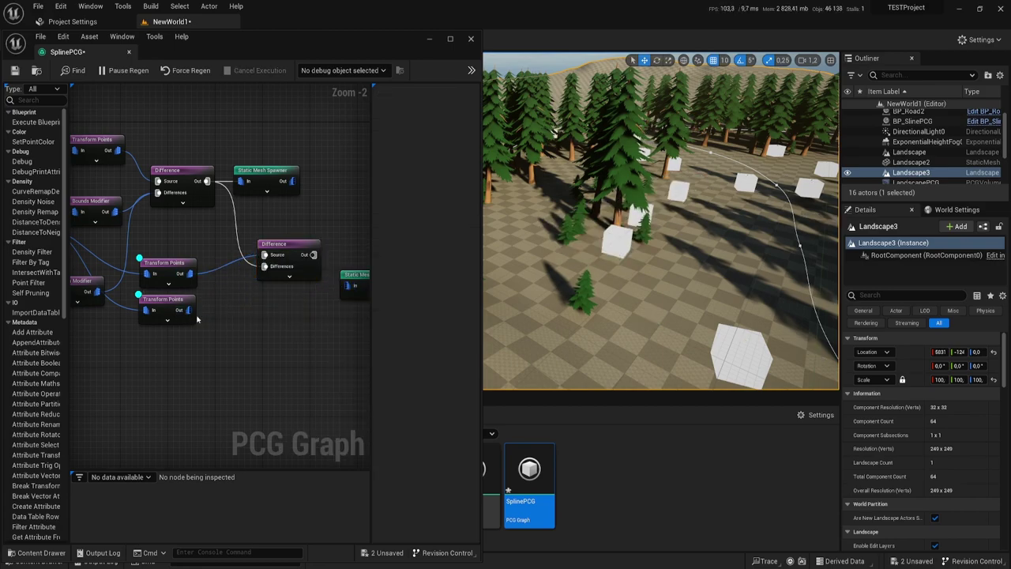
left_click_drag(188, 309, 265, 266)
mouse_move(588, 340)
right_mouse_down()
mouse_move(588, 371)
mouse_move(687, 304)
mouse_move(479, 271)
right_mouse_up()
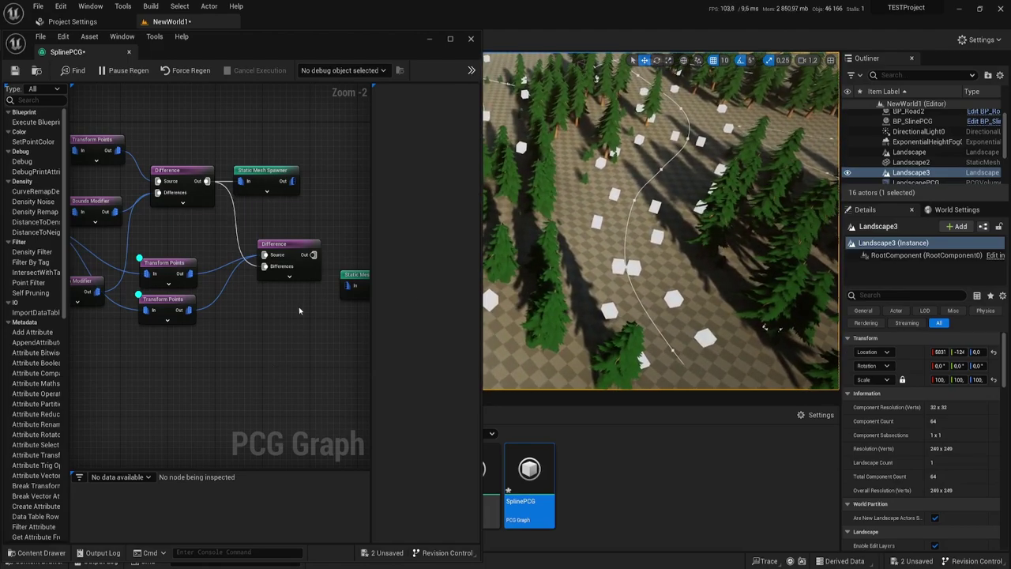
right_click_drag(313, 296, 270, 304)
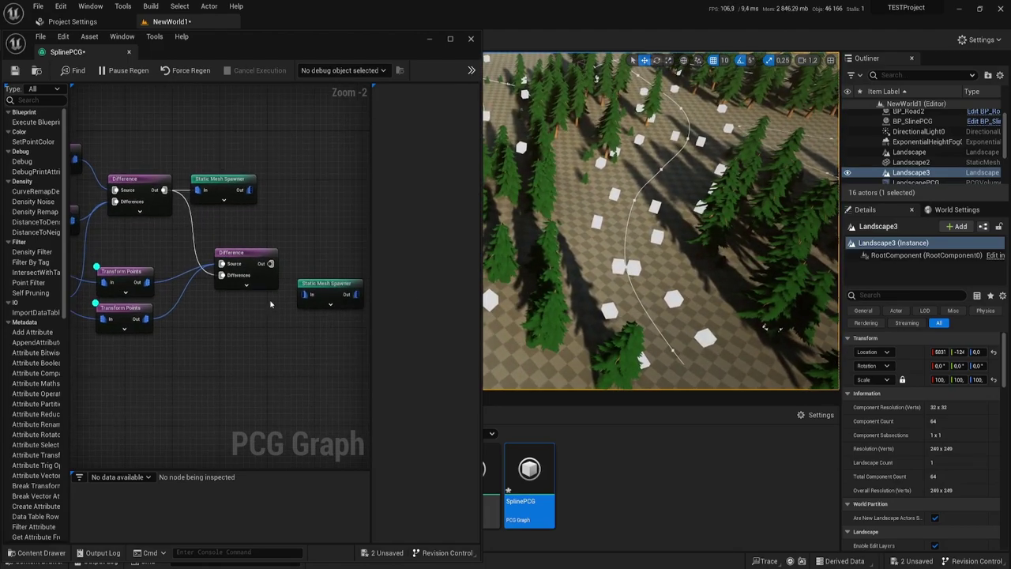
left_click_drag(304, 295, 271, 263)
mouse_move(660, 221)
right_mouse_down()
mouse_move(660, 197)
mouse_move(660, 221)
mouse_move(645, 212)
right_mouse_up()
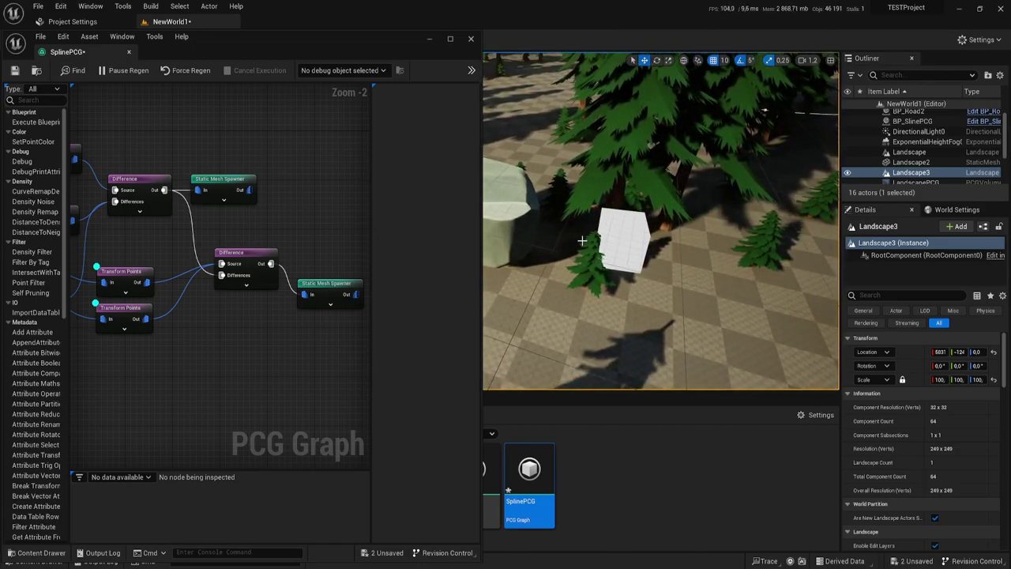
Step: Select the SplinePCG volume in the level to view the restored rocks along the spline
scroll(582, 240, "down", 5)
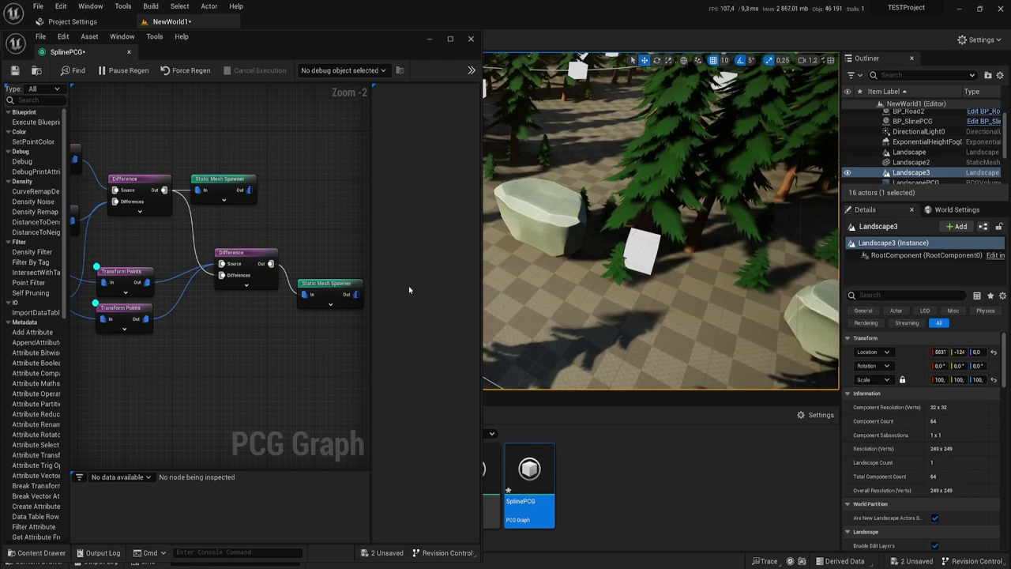
right_click_drag(593, 284, 593, 247)
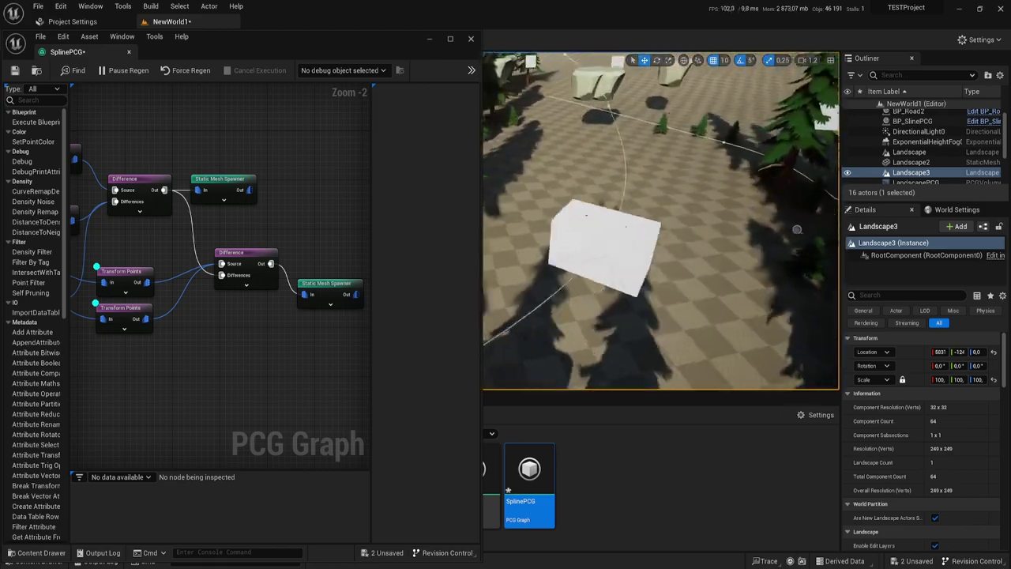
mouse_move(796, 229)
right_mouse_down()
mouse_move(796, 206)
mouse_move(697, 377)
right_mouse_up()
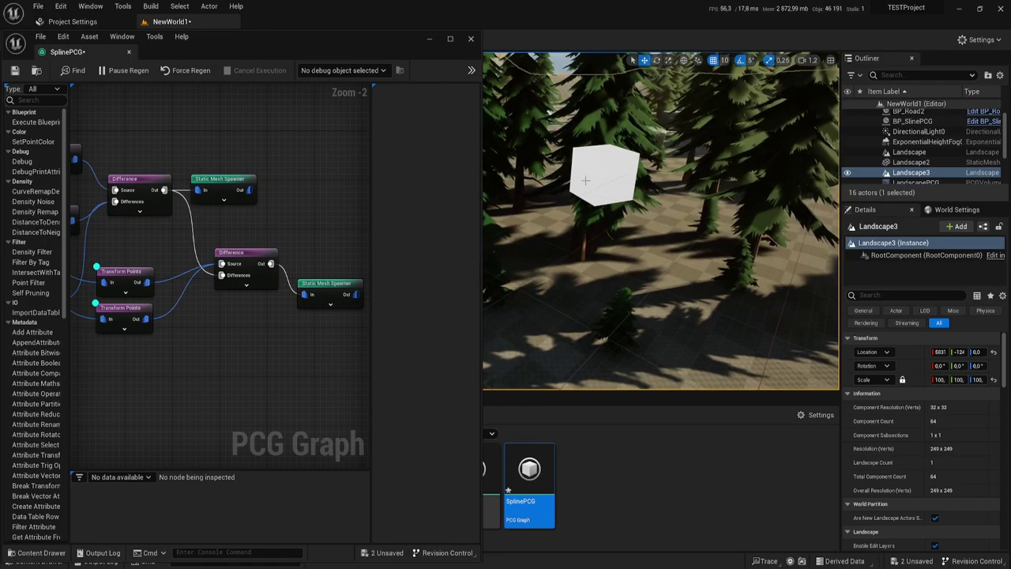
right_click_drag(698, 377, 697, 339)
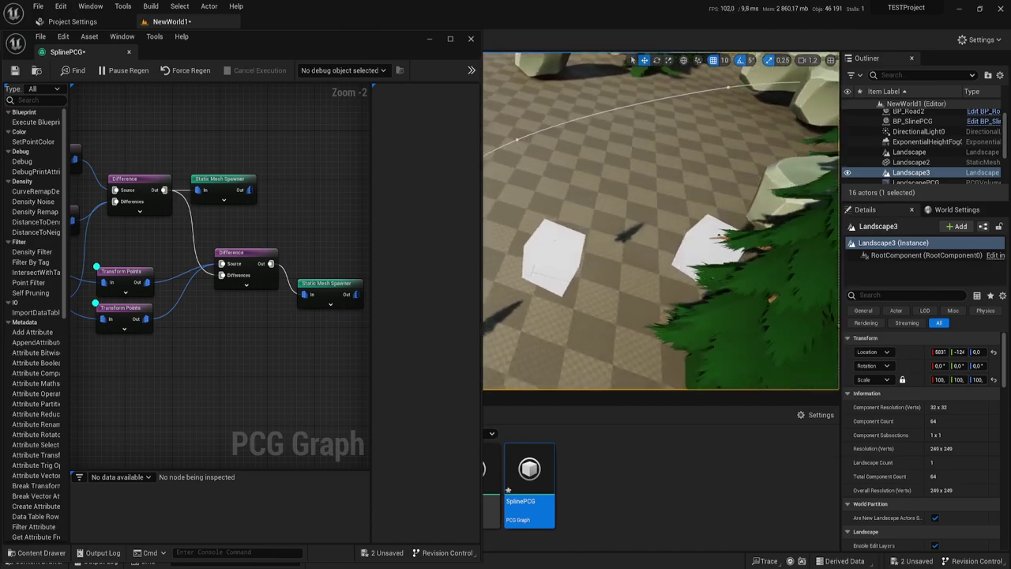
left_click(526, 241)
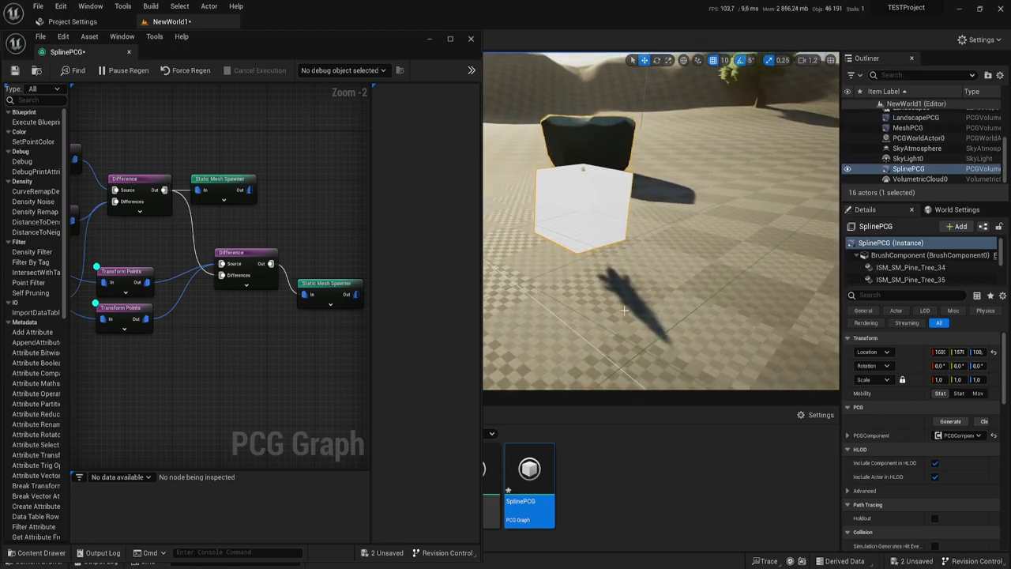
Step: Move the rock Static Mesh Spawner beside the new Difference node and check both Transform Points' offsets
right_click_drag(661, 221, 632, 221)
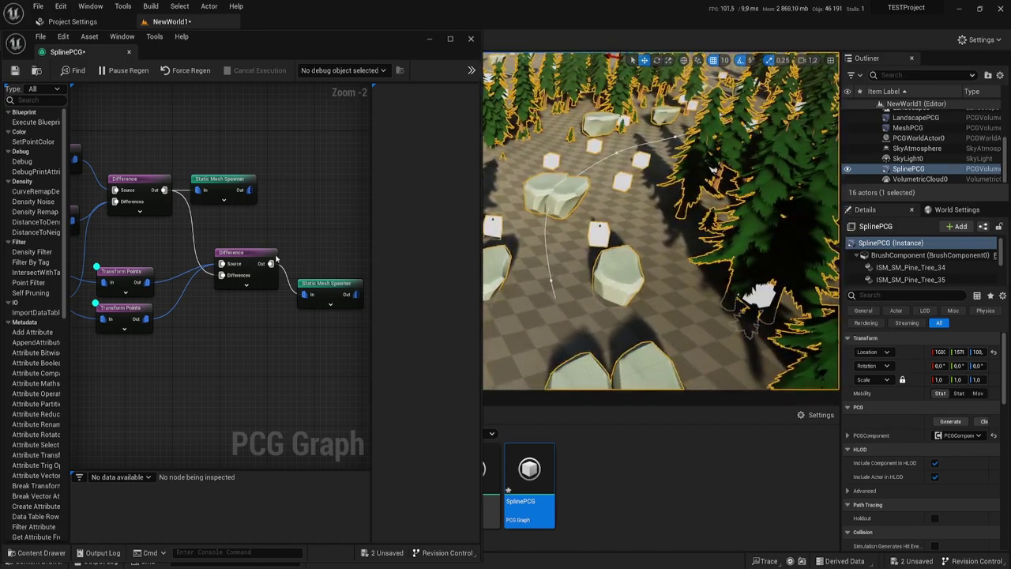
left_click_drag(332, 284, 319, 252)
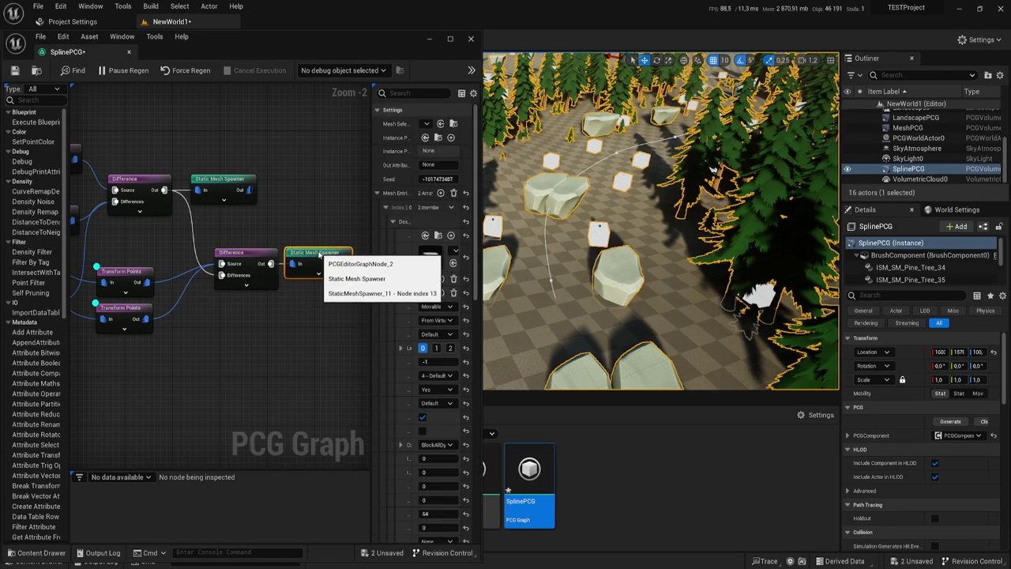
right_click_drag(661, 221, 632, 221)
left_click(131, 356)
left_click_drag(160, 255, 160, 255)
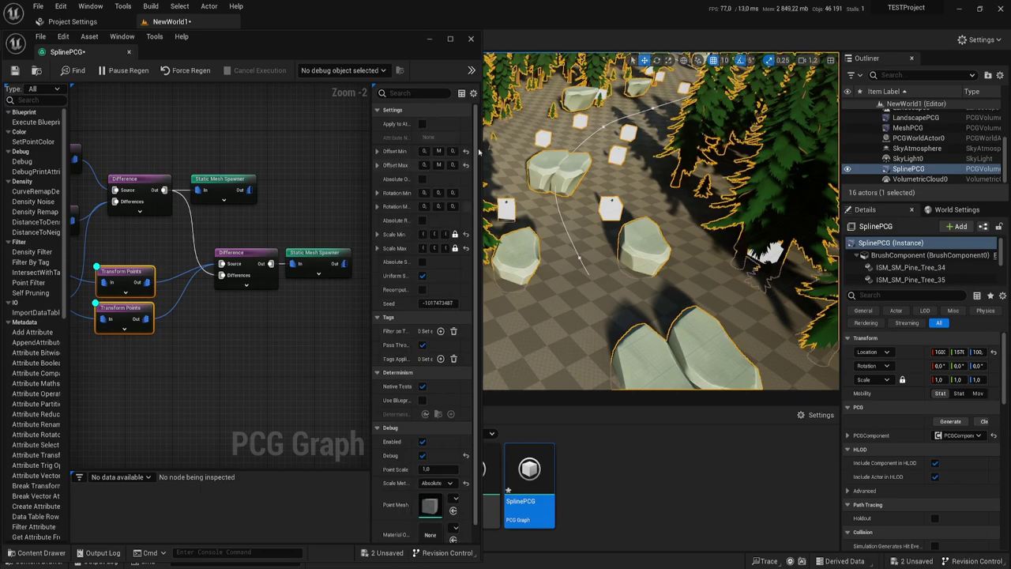
left_click_drag(371, 202, 309, 203)
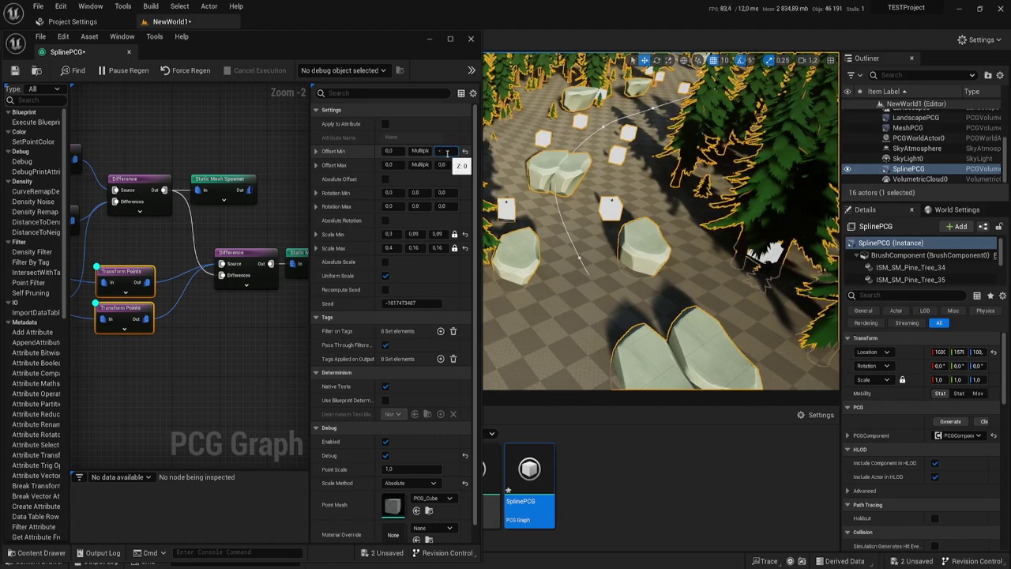
left_click(268, 228)
Step: Drag the lower Difference node left and its Static Mesh Spawner further right
right_click_drag(261, 227, 230, 272)
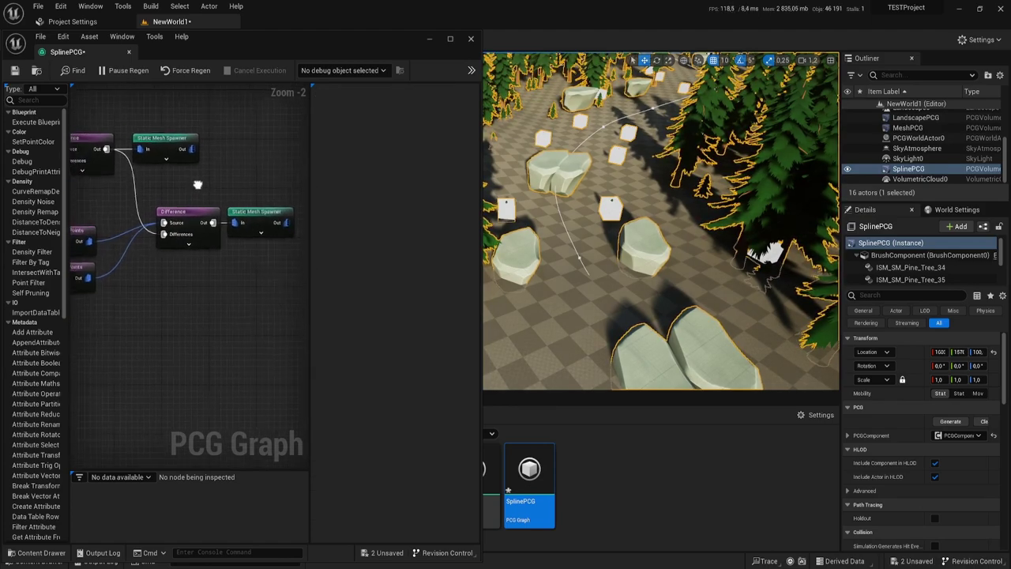
scroll(230, 272, "down", 1)
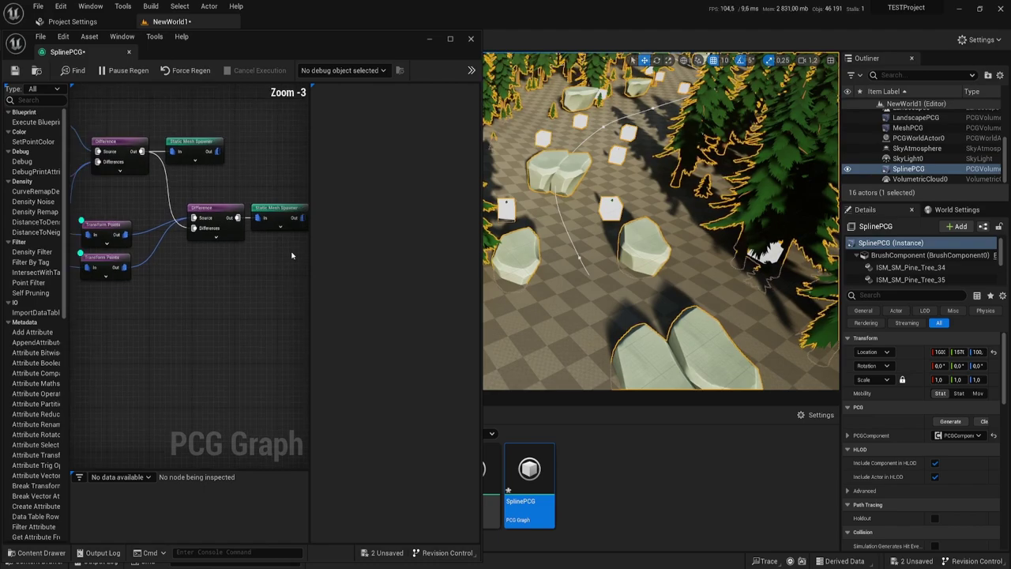
left_click_drag(310, 251, 384, 251)
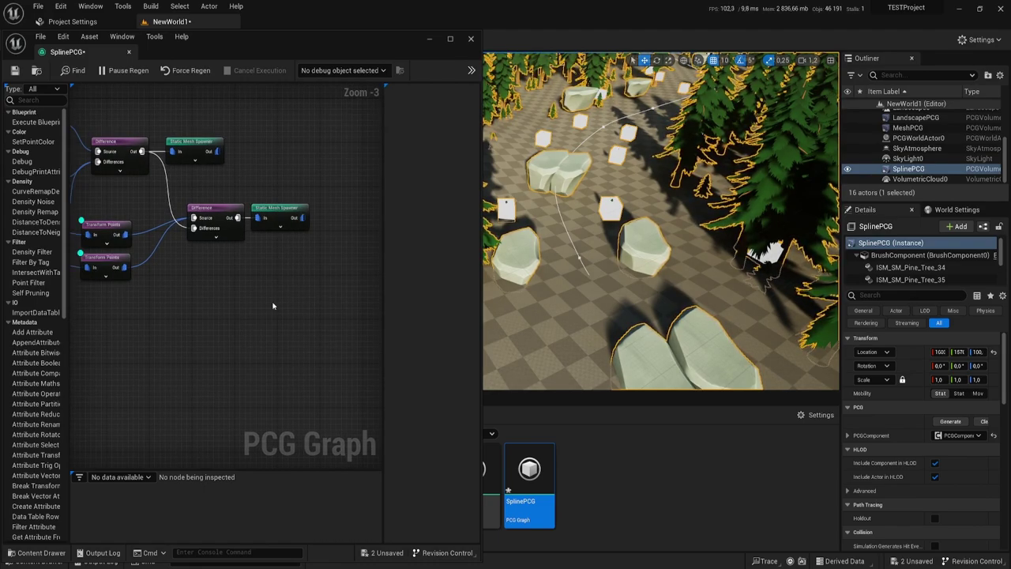
mouse_move(251, 303)
right_mouse_down()
mouse_move(321, 307)
mouse_move(267, 268)
right_mouse_up()
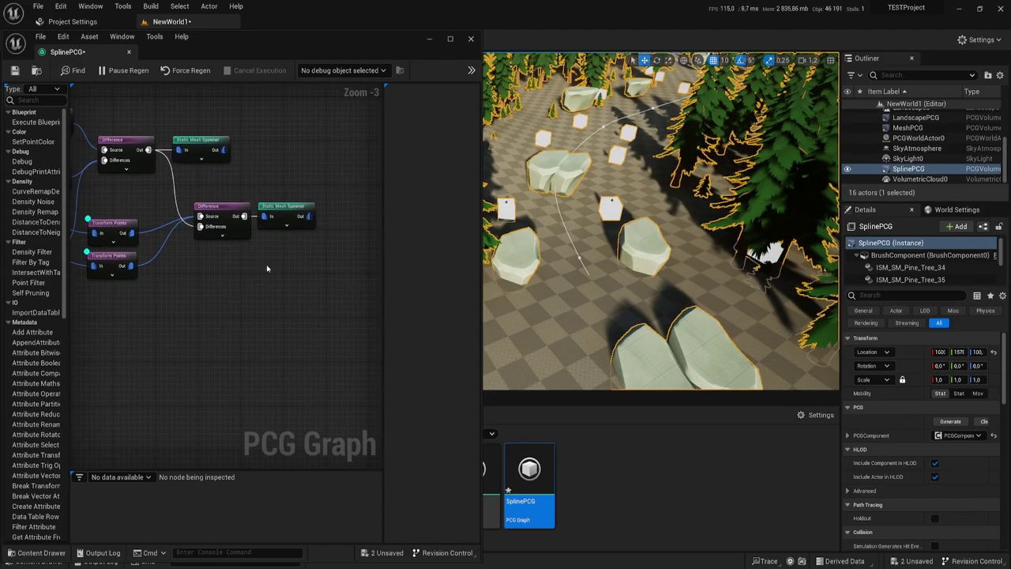
left_click_drag(227, 206, 188, 229)
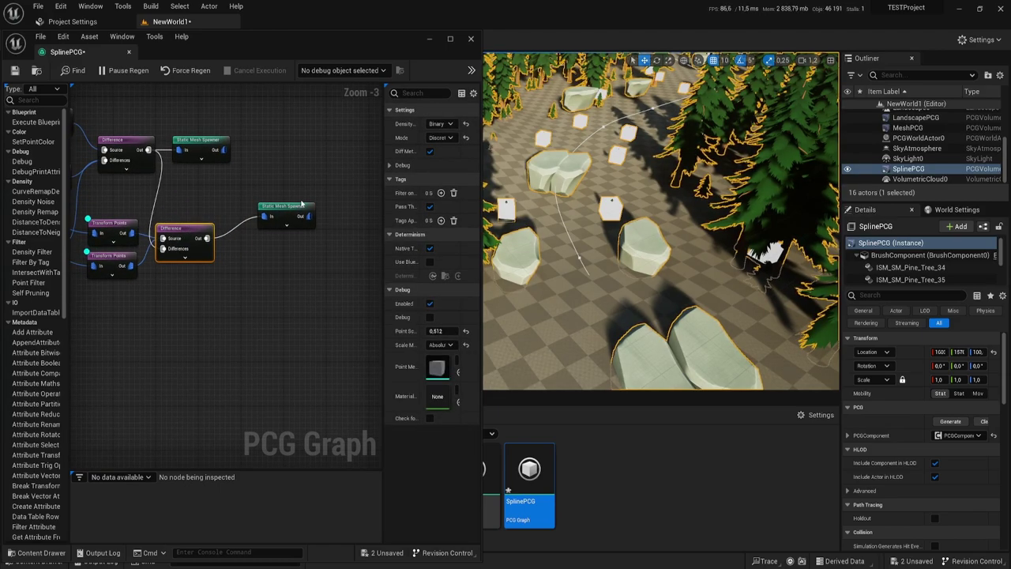
left_click_drag(299, 215, 355, 225)
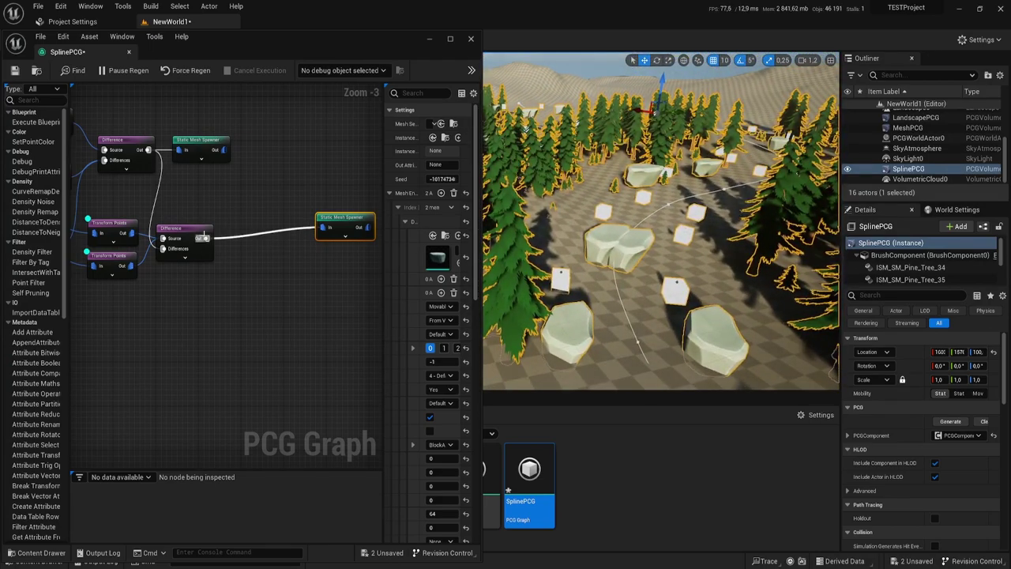
Step: Add a Spatial > Projection node after the lower Difference and feed its Out into the rock spawner
left_click_drag(203, 237, 233, 218)
type("pro")
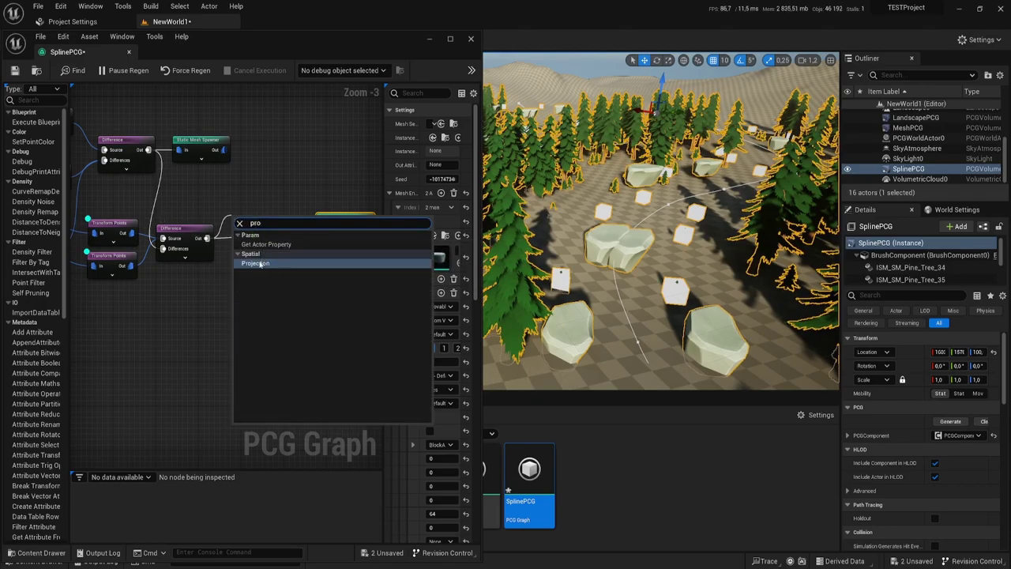
left_click(258, 263)
left_click_drag(292, 229, 327, 228)
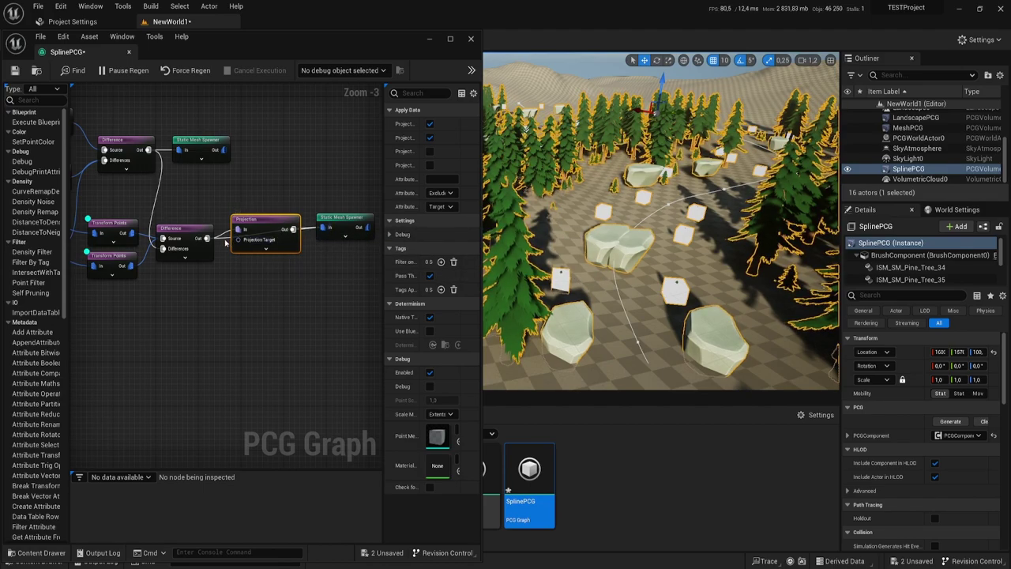
left_click_drag(252, 219, 257, 234)
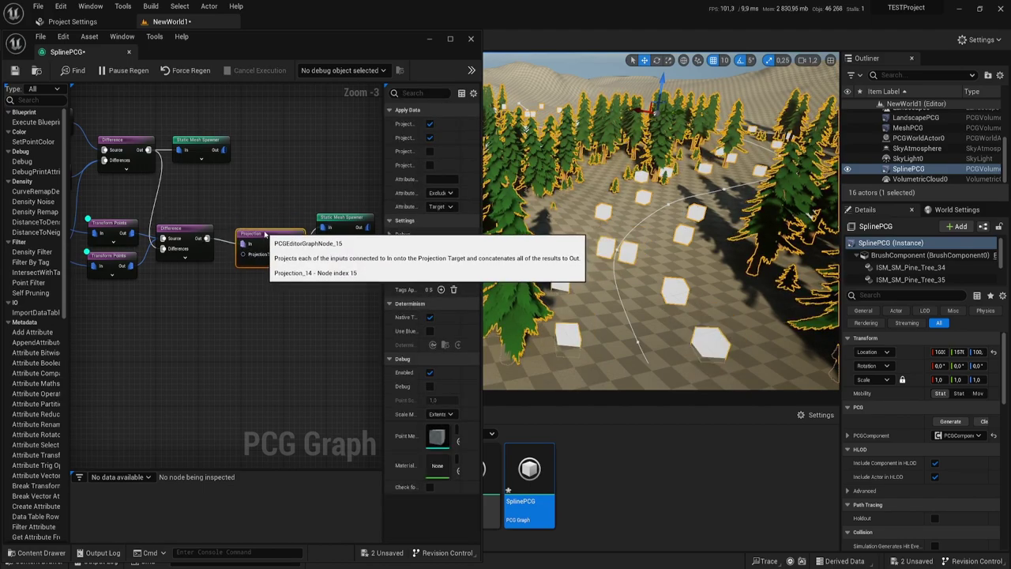
scroll(211, 296, "up", 3)
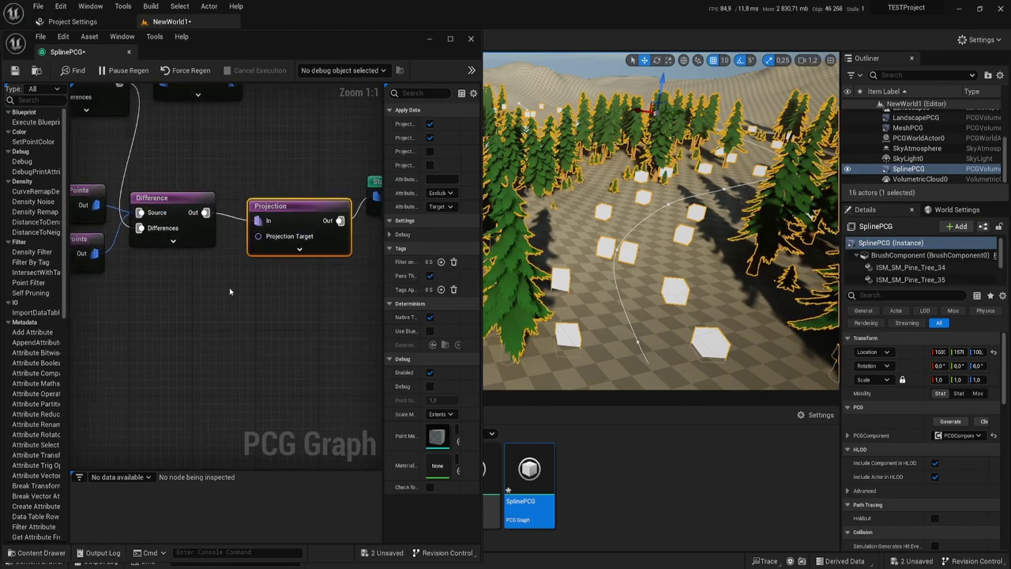
scroll(300, 248, "down", 2)
scroll(297, 276, "down", 2)
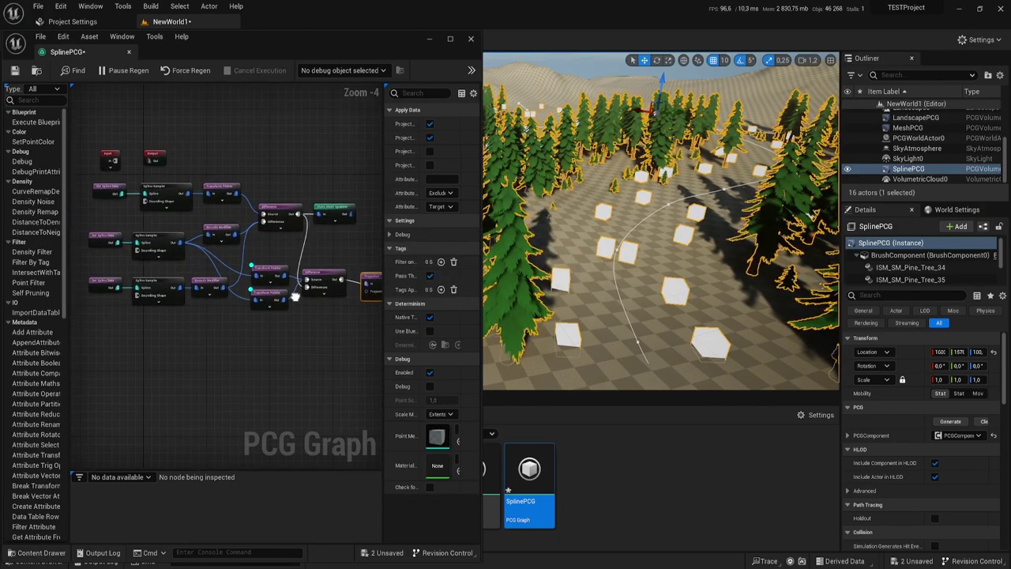
left_click(112, 171)
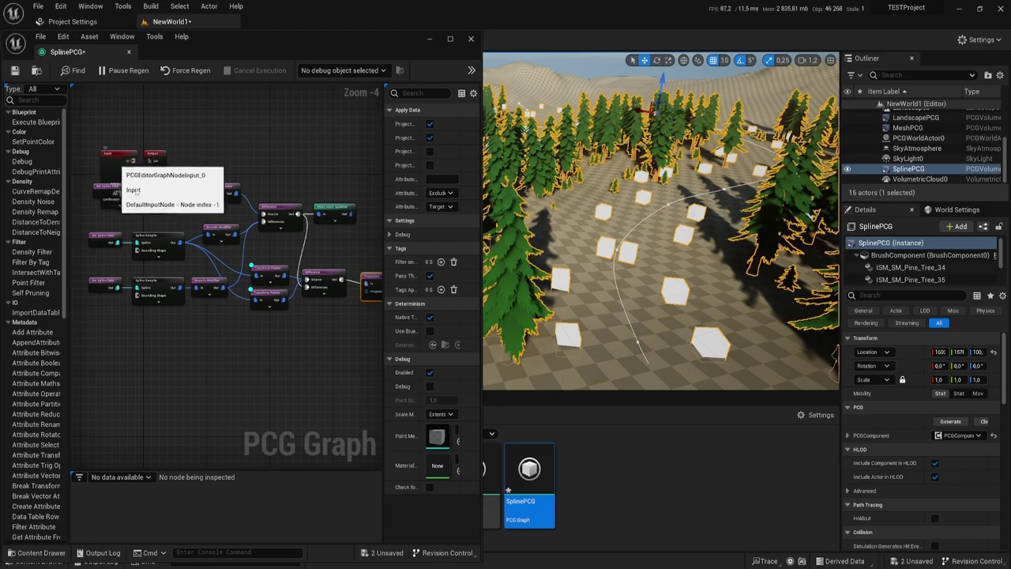
Step: Place the Input node beneath the Difference node and wire its Landscape pin to Projection Target
left_click_drag(111, 171, 298, 329)
mouse_move(375, 332)
right_mouse_down()
mouse_move(313, 316)
mouse_move(226, 253)
right_mouse_up()
scroll(313, 316, "up", 5)
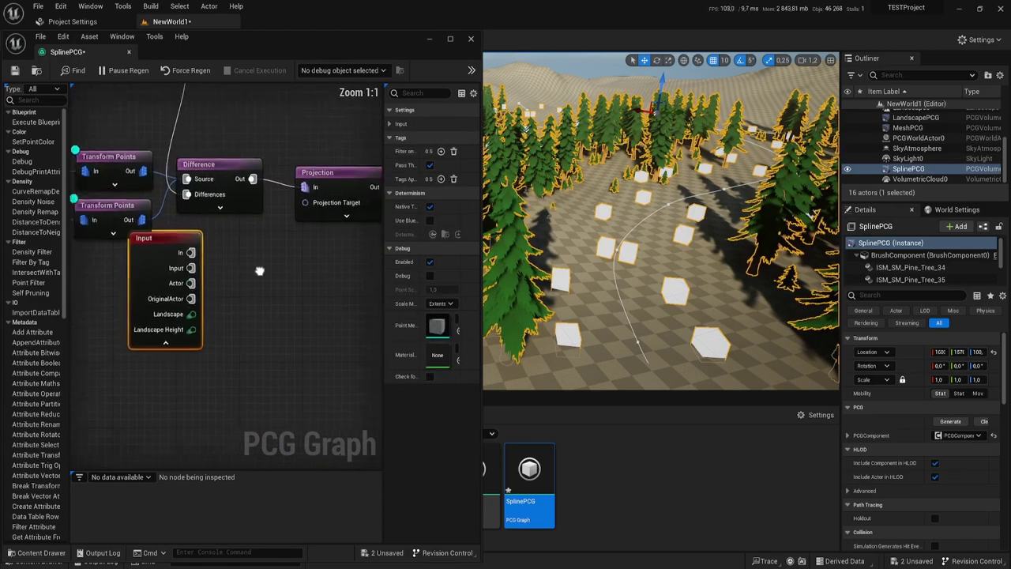
left_click_drag(139, 237, 159, 251)
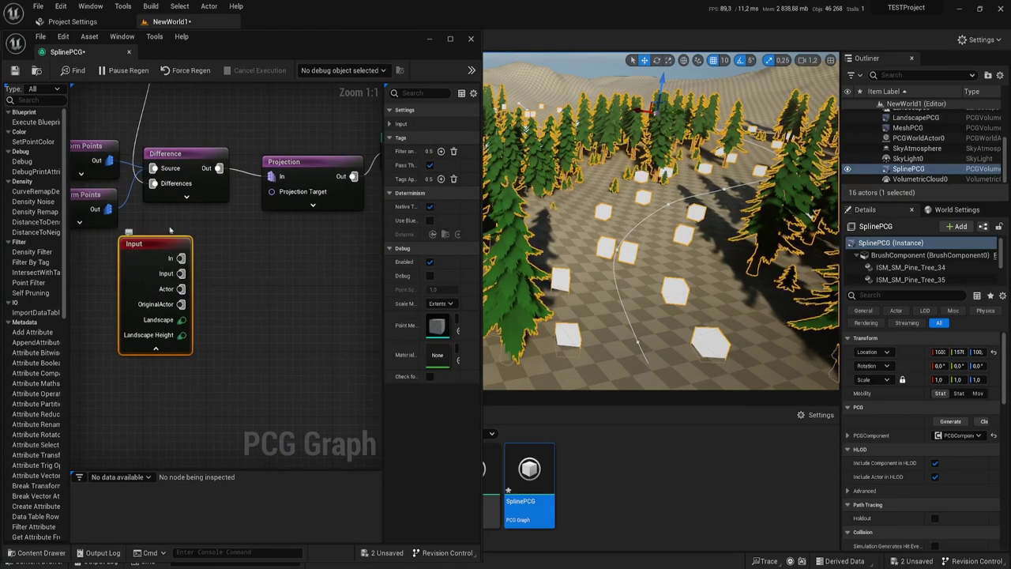
left_click_drag(181, 319, 271, 192)
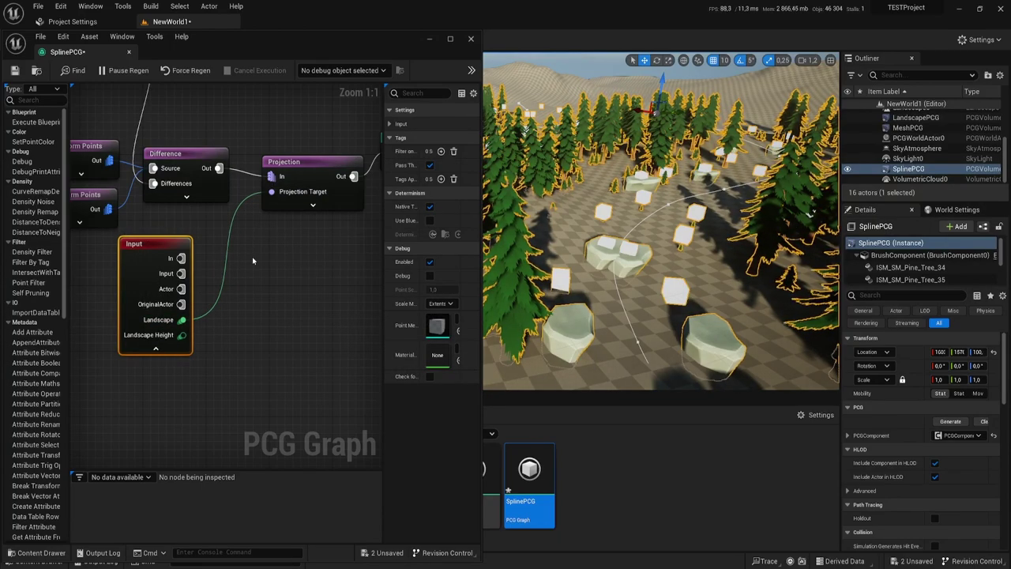
mouse_move(596, 334)
left_mouse_down()
mouse_move(596, 269)
mouse_move(553, 269)
mouse_move(553, 316)
mouse_move(585, 308)
left_mouse_up()
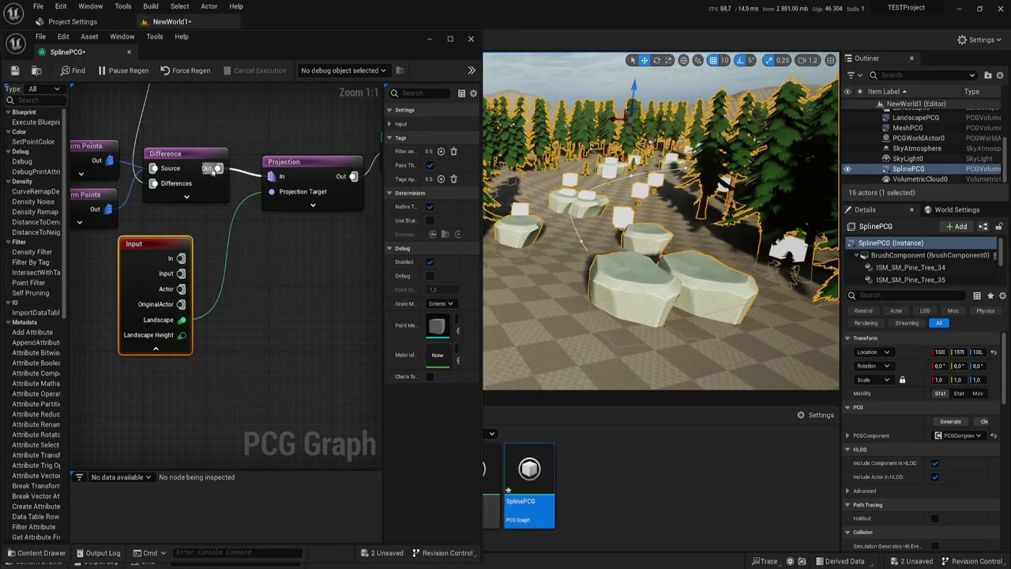
Step: Select both Transform Points nodes and set Offset Min Z and Offset Max Z to -90
right_click_drag(196, 213, 268, 229)
left_click_drag(131, 263, 171, 156)
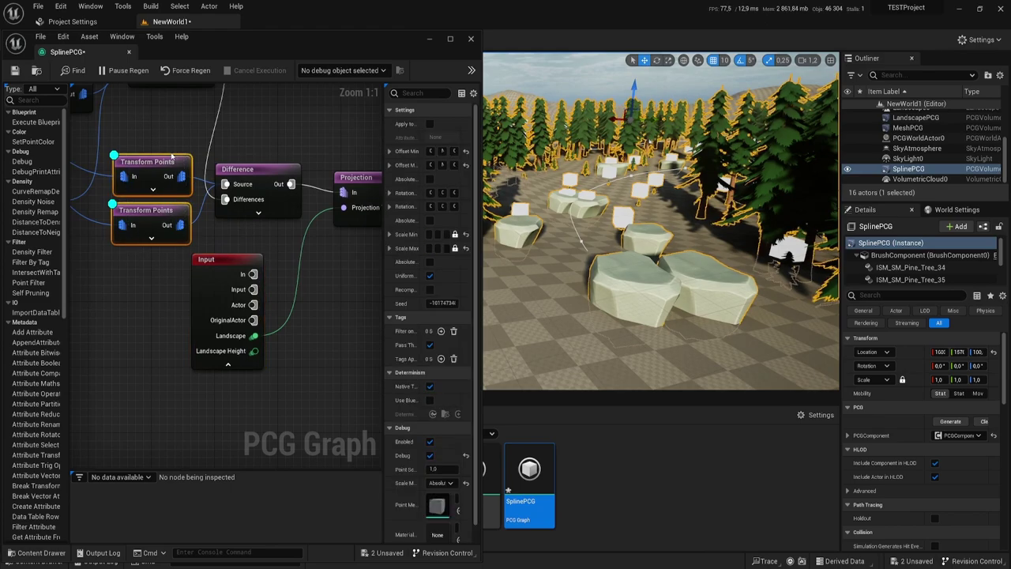
left_click_drag(386, 166, 283, 170)
type("-30")
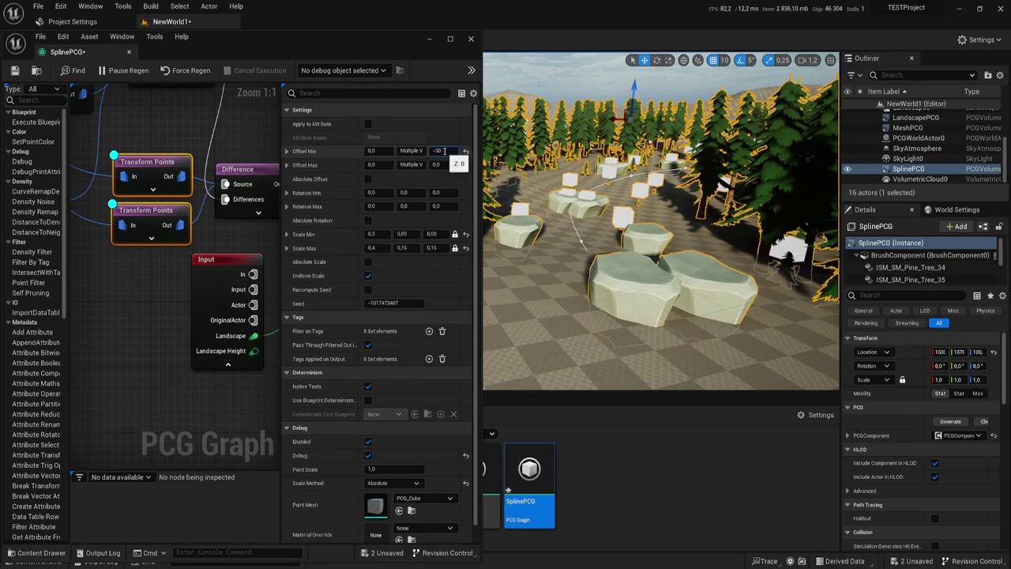
key("Return")
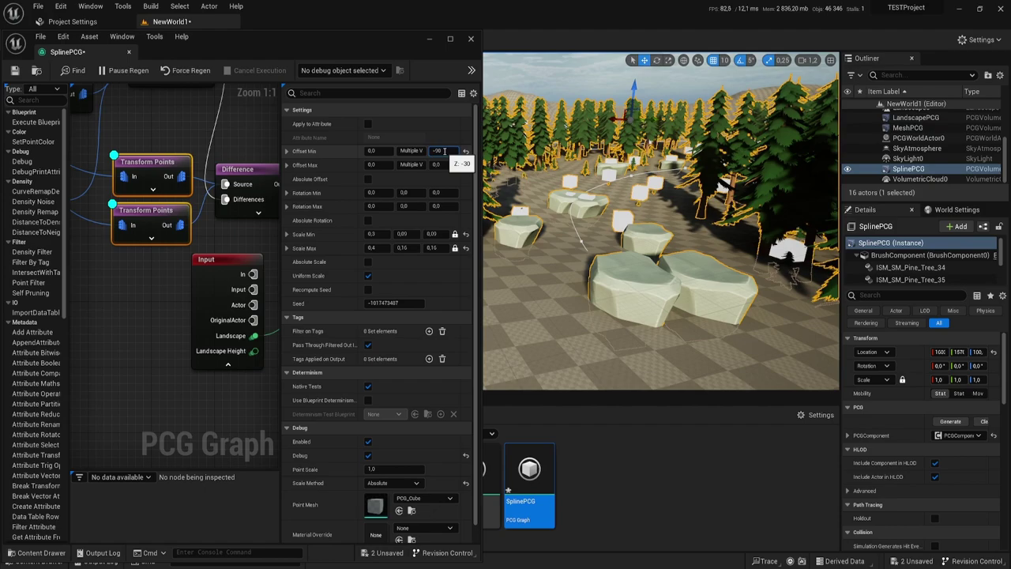
key("Return")
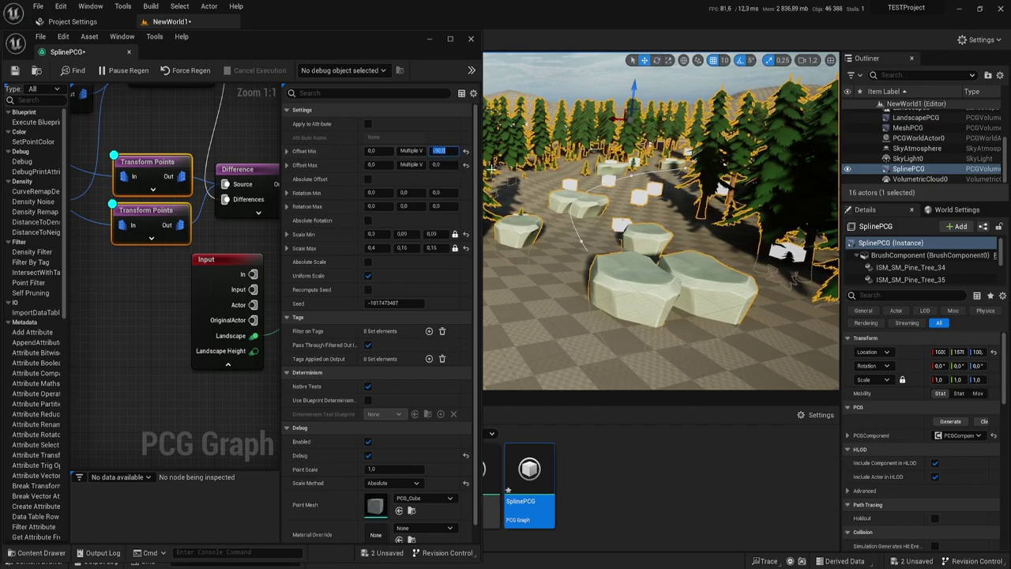
left_click(446, 166)
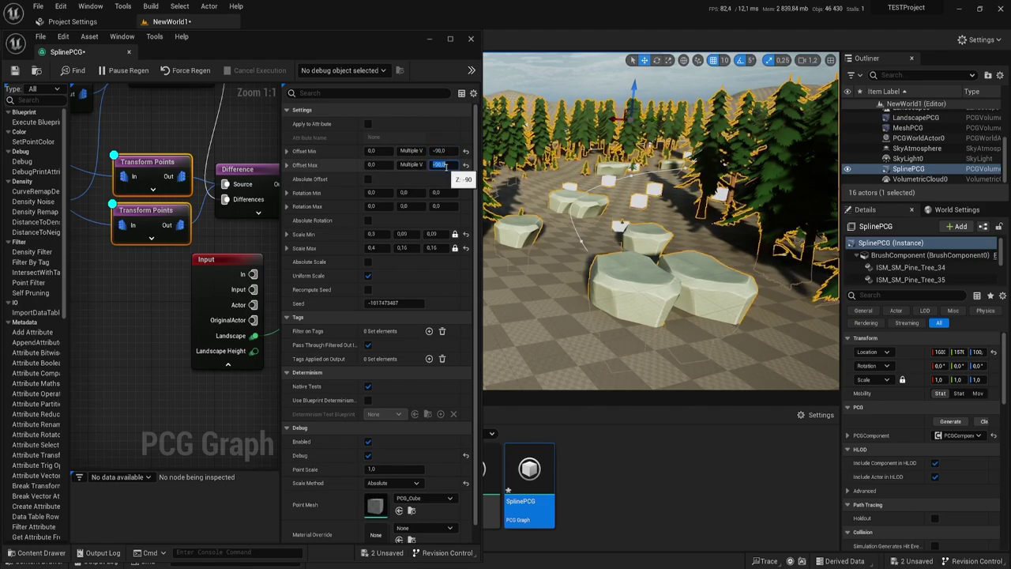
key("Return")
Step: Try a -900 minimum Z offset, then restore it to -90
mouse_move(660, 221)
right_mouse_down()
mouse_move(660, 237)
mouse_move(623, 237)
mouse_move(647, 229)
right_mouse_up()
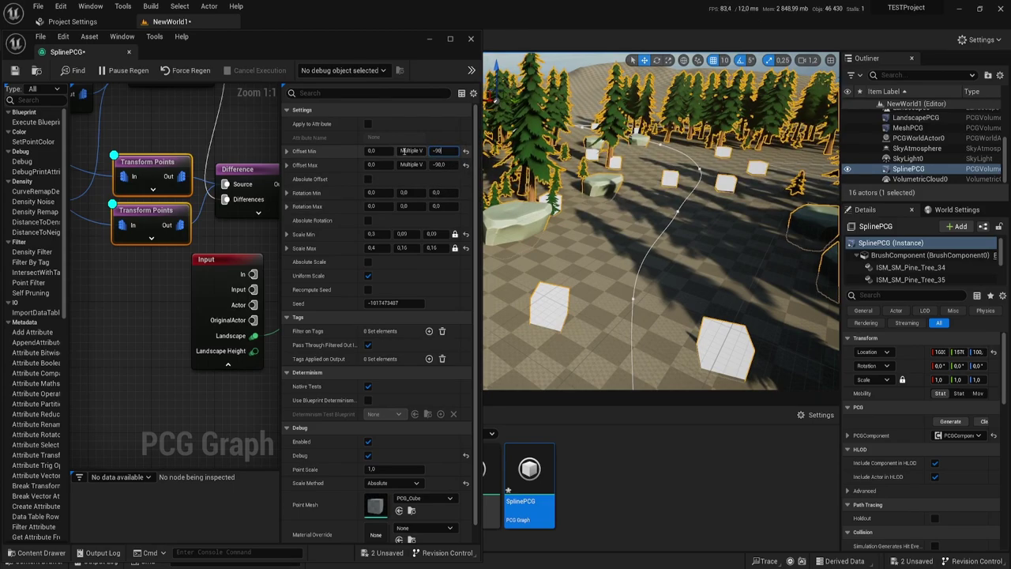
type("0,0")
key("Return")
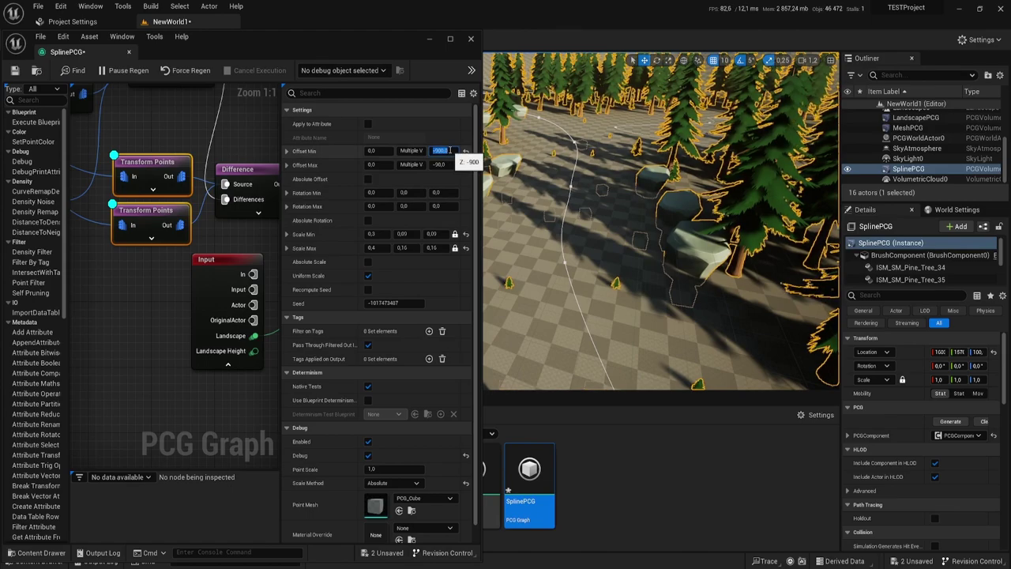
key("Return")
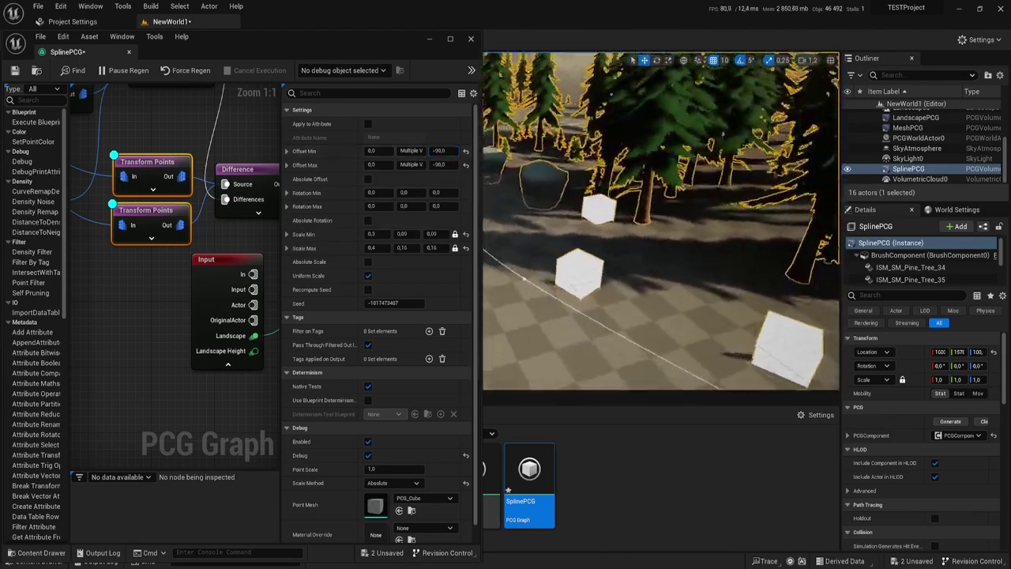
Step: Reset both Transform Points nodes' Offset Min Z and Max Z back to 0
mouse_move(138, 241)
right_mouse_down()
mouse_move(133, 251)
mouse_move(175, 292)
right_mouse_up()
scroll(133, 251, "down", 2)
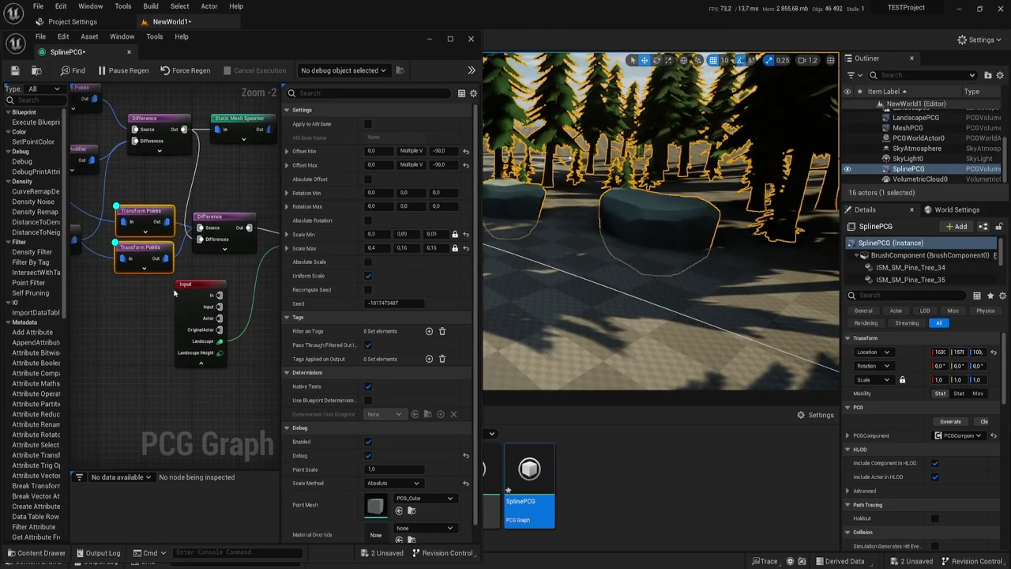
left_click_drag(146, 195, 147, 195)
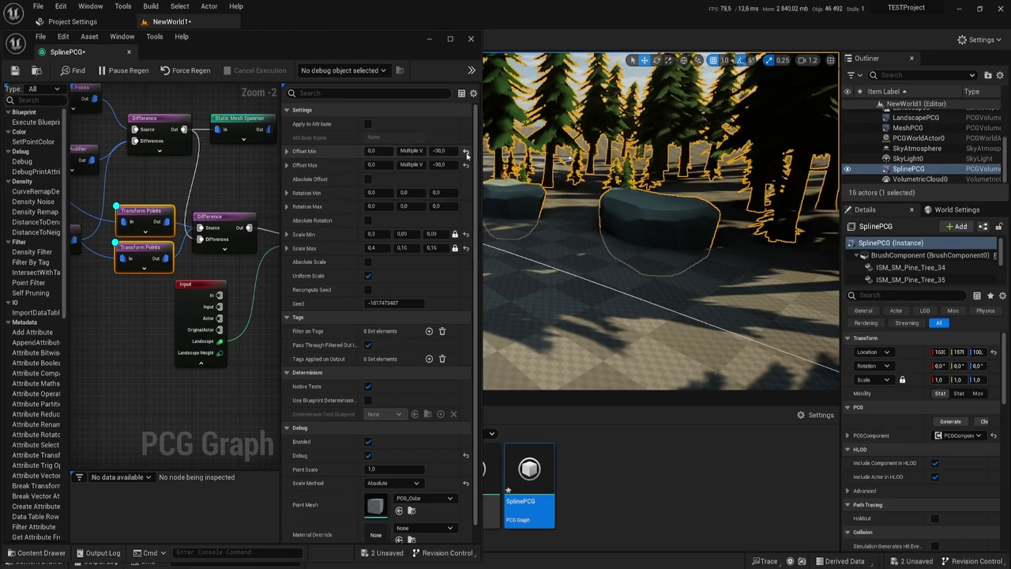
left_click(465, 152)
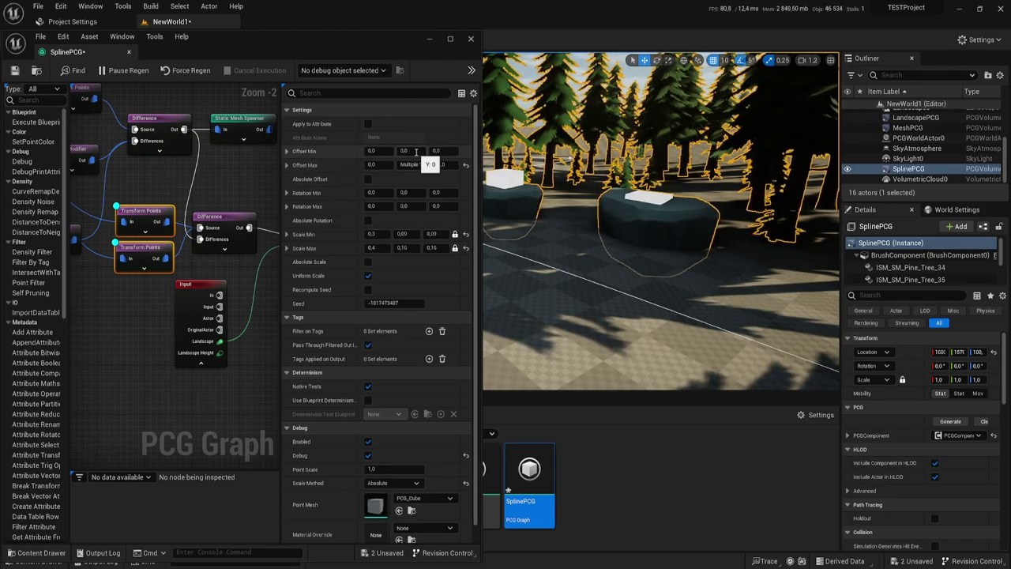
key("ctrl+z")
left_click_drag(143, 200, 178, 265)
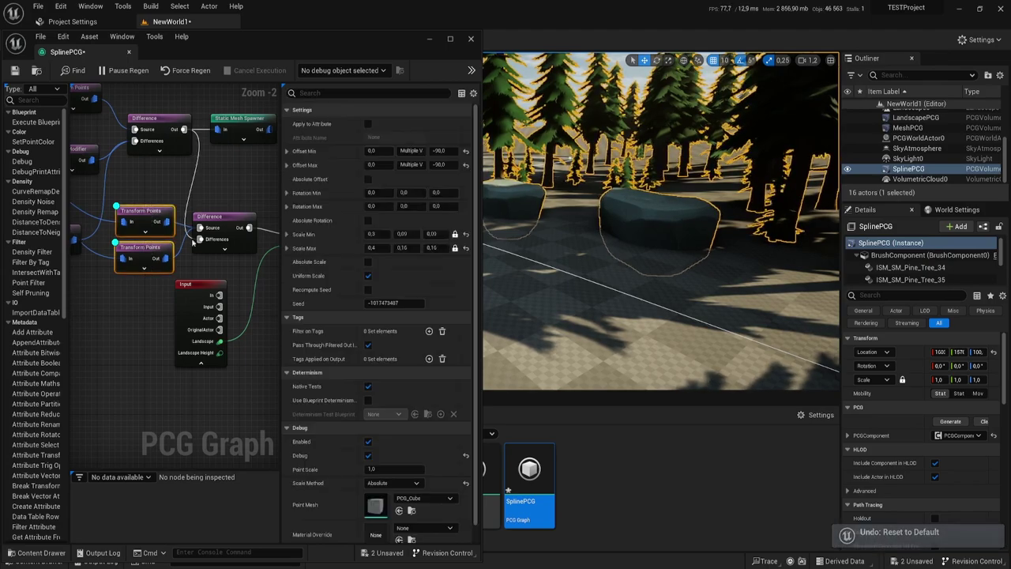
left_click(439, 151)
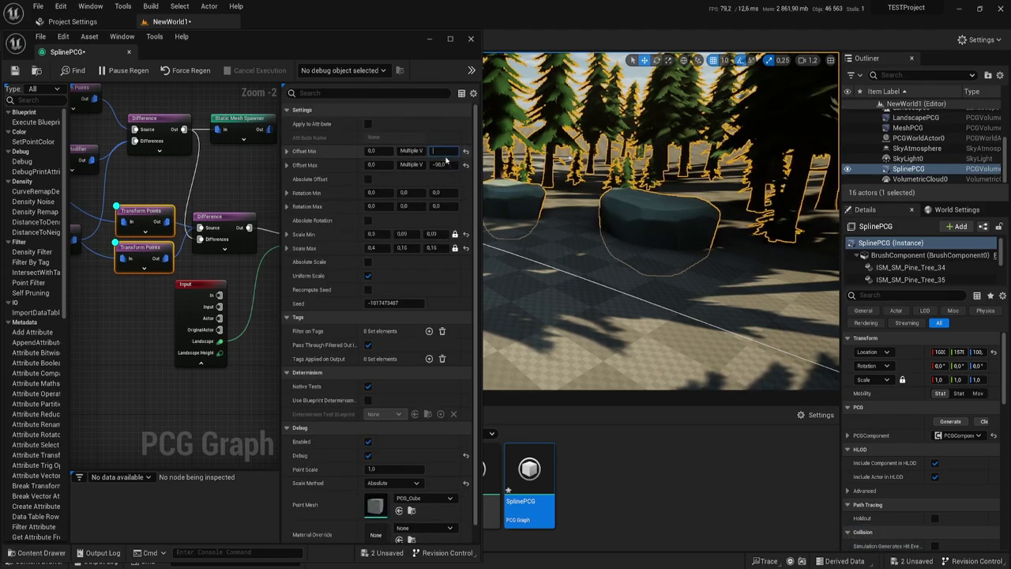
left_click(447, 164)
key("BackSpace")
type("0")
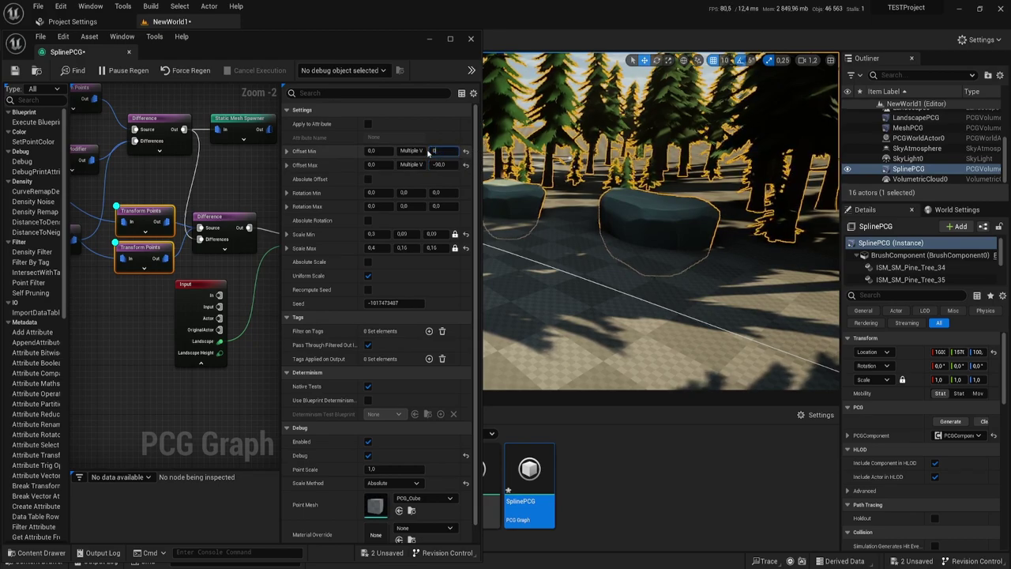
left_click(444, 164)
type("0")
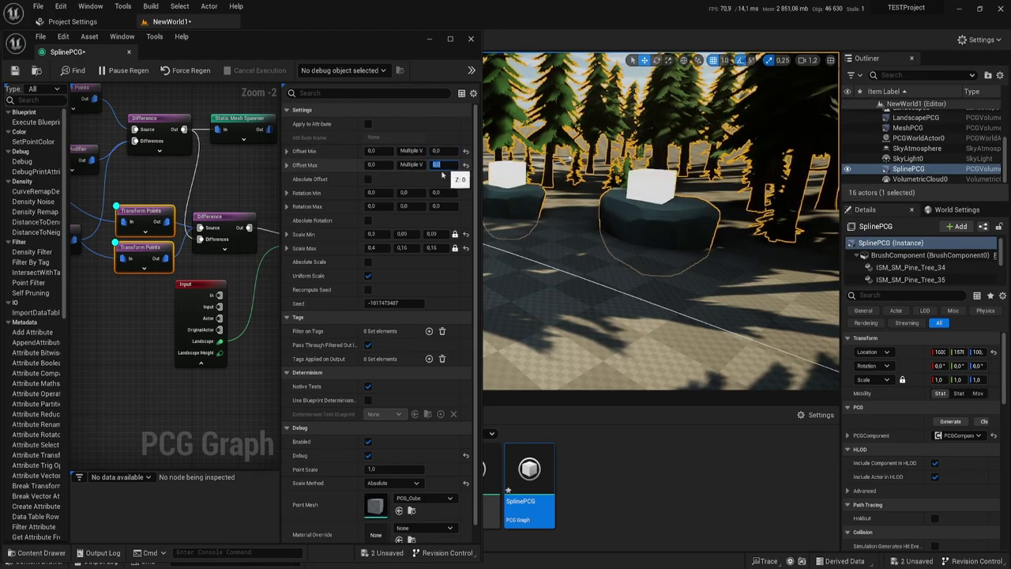
Step: Connect the Projection node's Out pin into the rock Static Mesh Spawner
right_click_drag(149, 269, 126, 266)
left_click(126, 266)
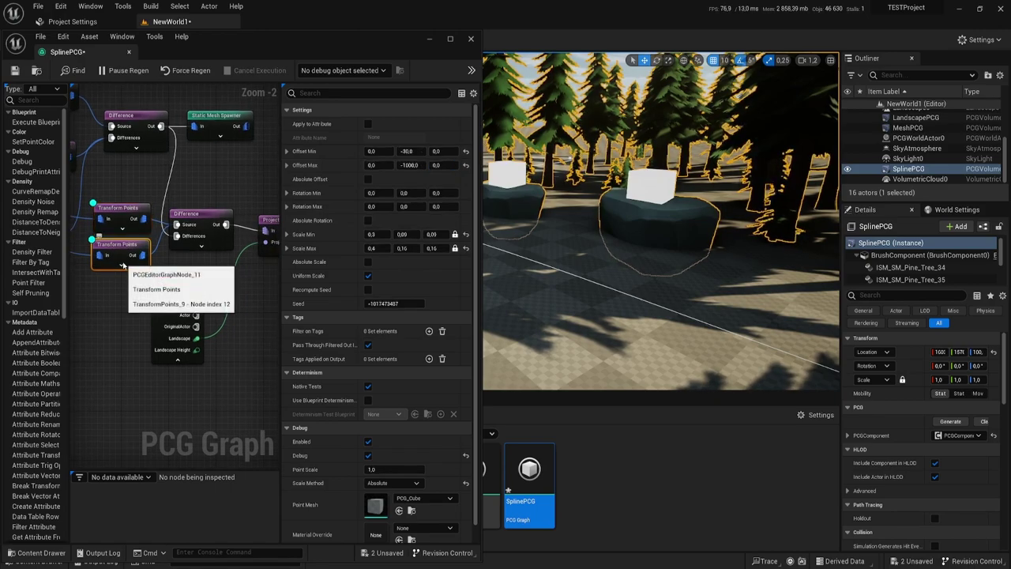
right_click_drag(245, 310, 124, 283)
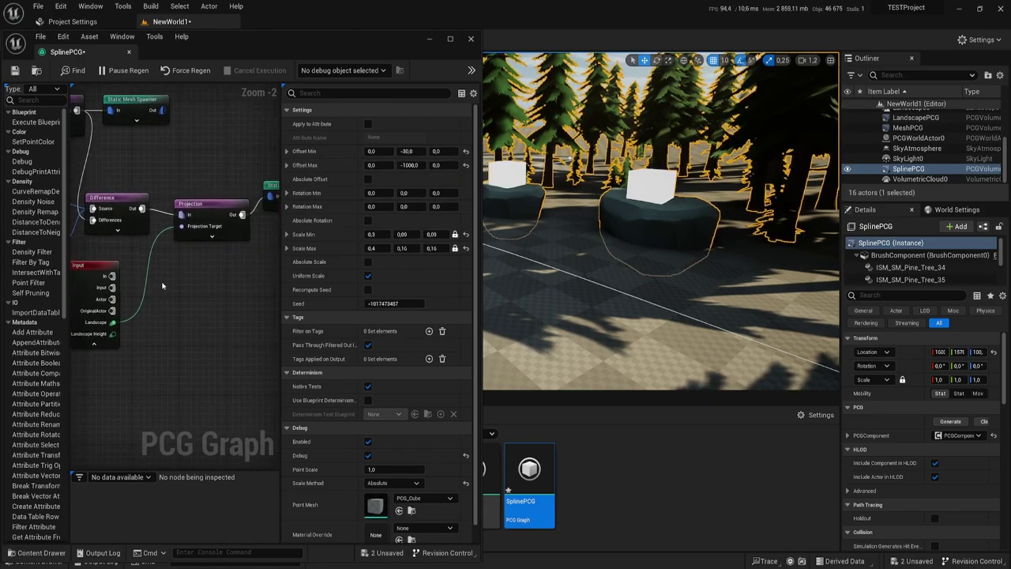
left_click(214, 215)
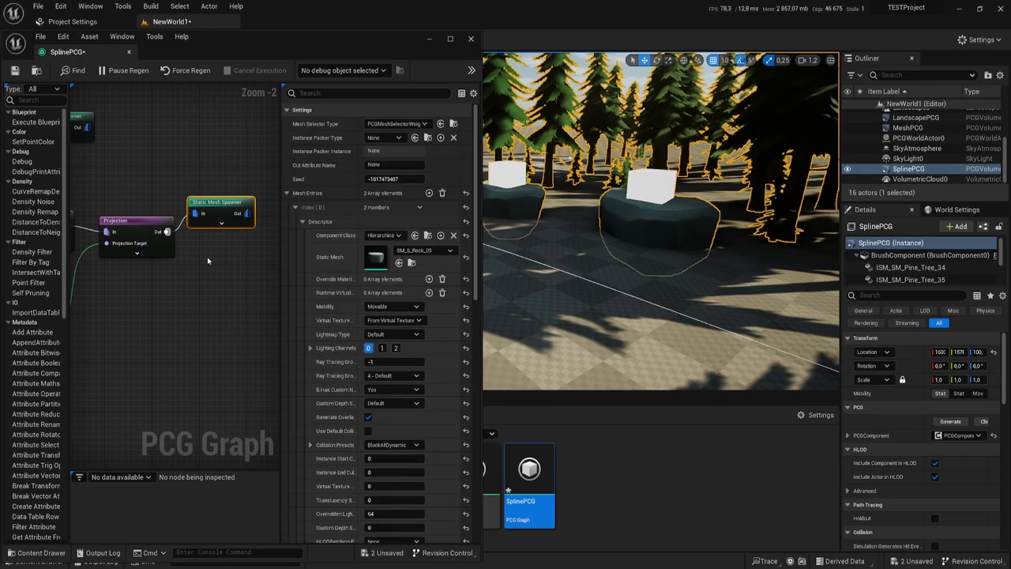
mouse_move(251, 258)
right_mouse_down()
mouse_move(228, 261)
mouse_move(225, 253)
right_mouse_up()
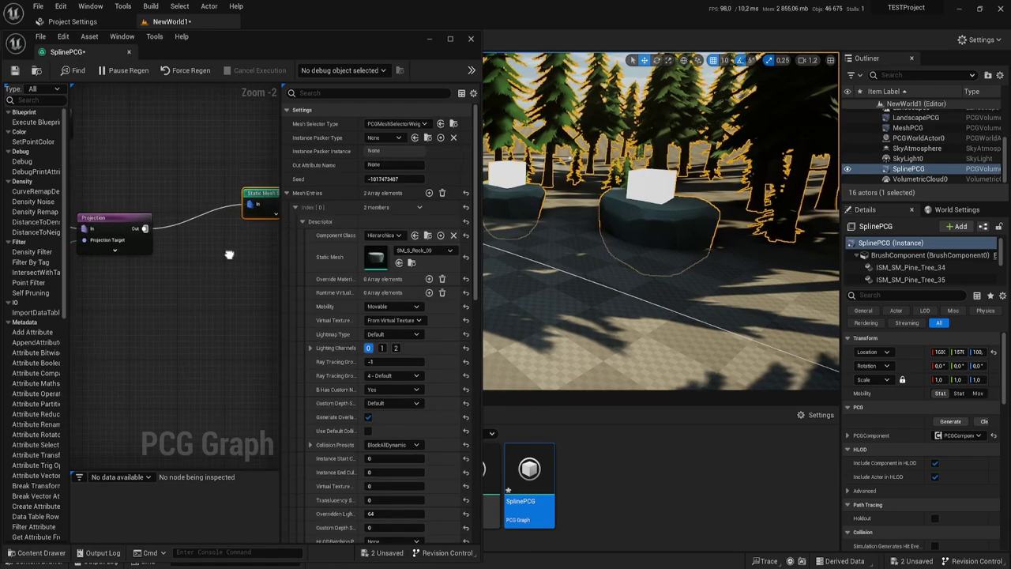
Step: Paste a Transform Points node and wire Projection → Transform Points → rock spawner
left_click_drag(278, 237, 375, 237)
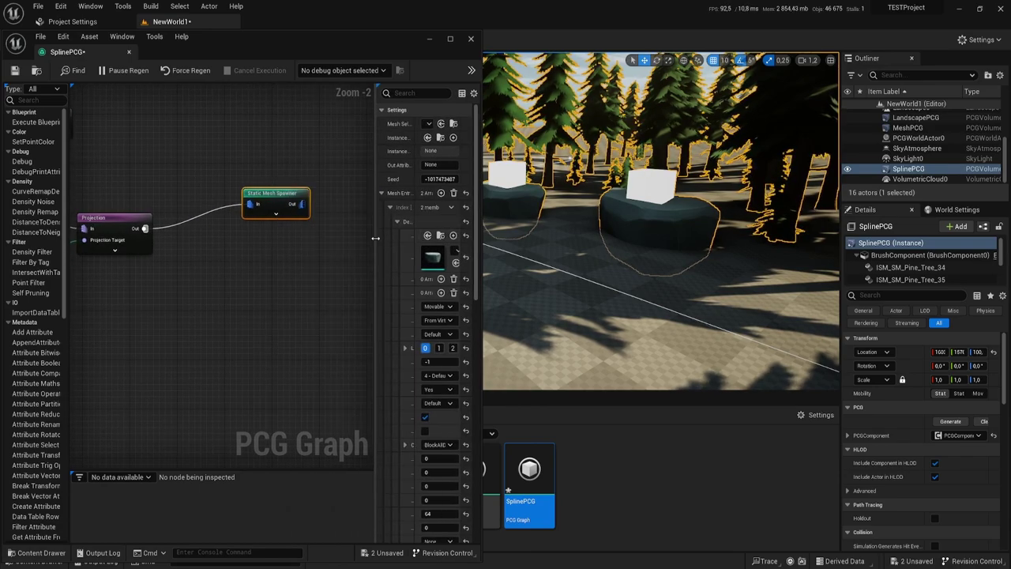
right_click_drag(245, 289, 292, 271)
key("ctrl+v")
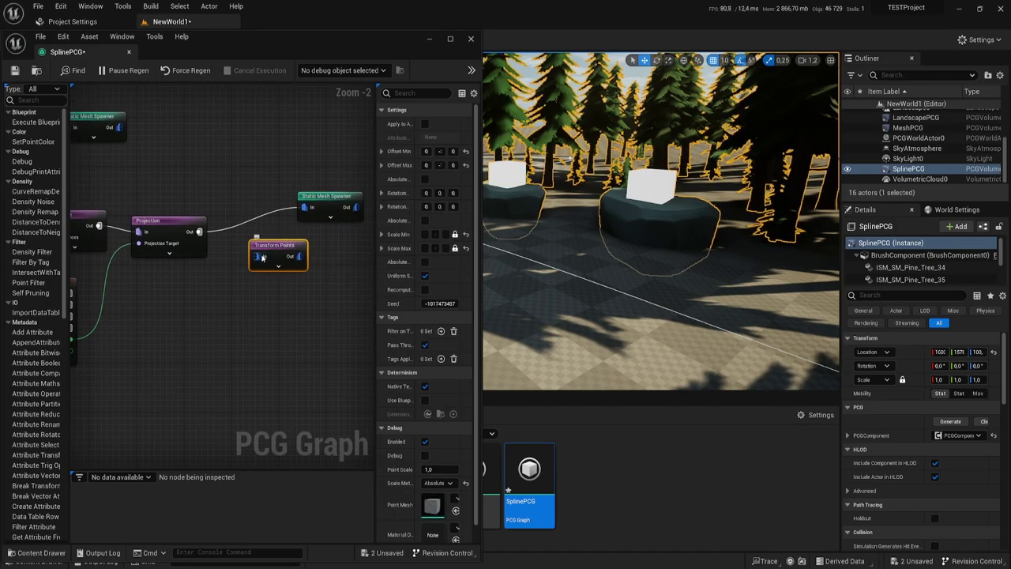
left_click_drag(263, 258, 196, 231)
left_click_drag(294, 258, 304, 207)
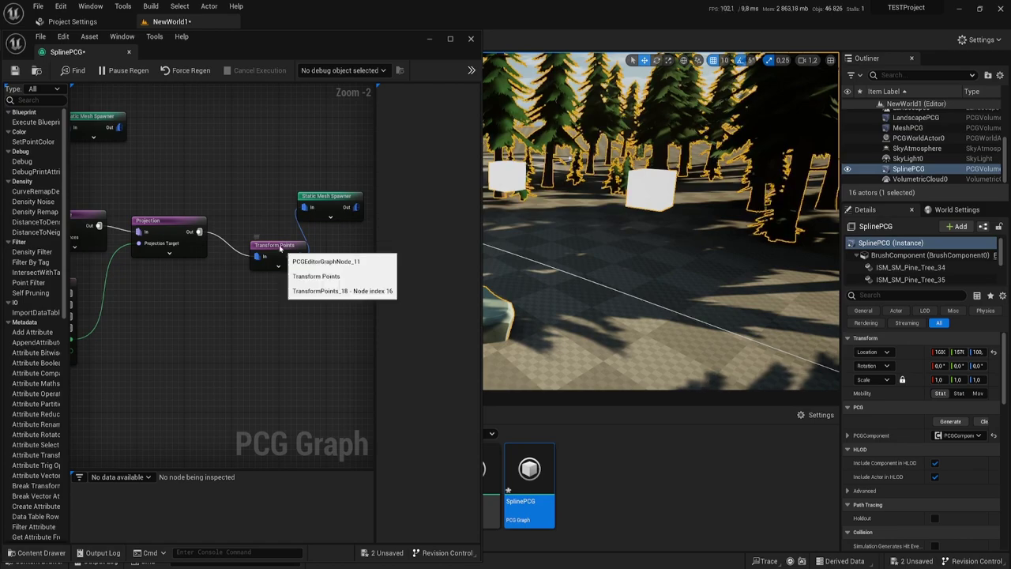
left_click_drag(281, 251, 246, 221)
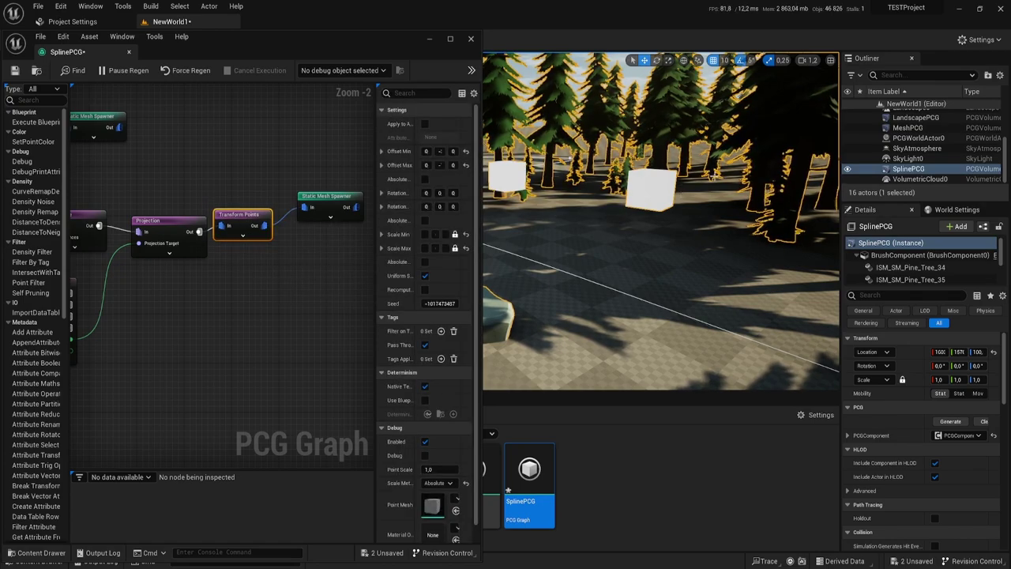
Step: Reset the new Transform Points' Scale Min and Scale Max to 1.0 so rocks appear full size
left_click_drag(375, 187, 338, 187)
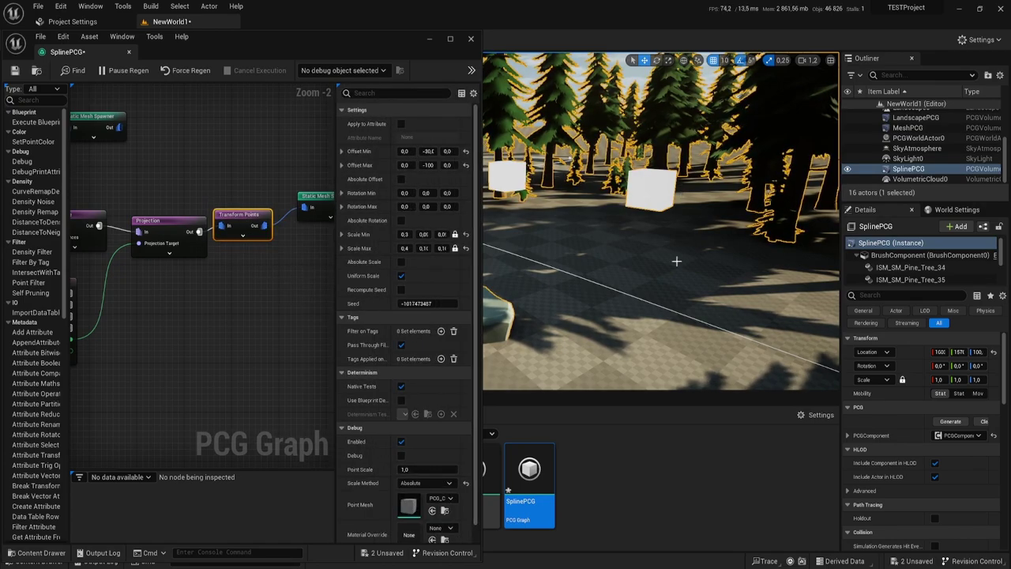
right_click_drag(660, 221, 703, 242)
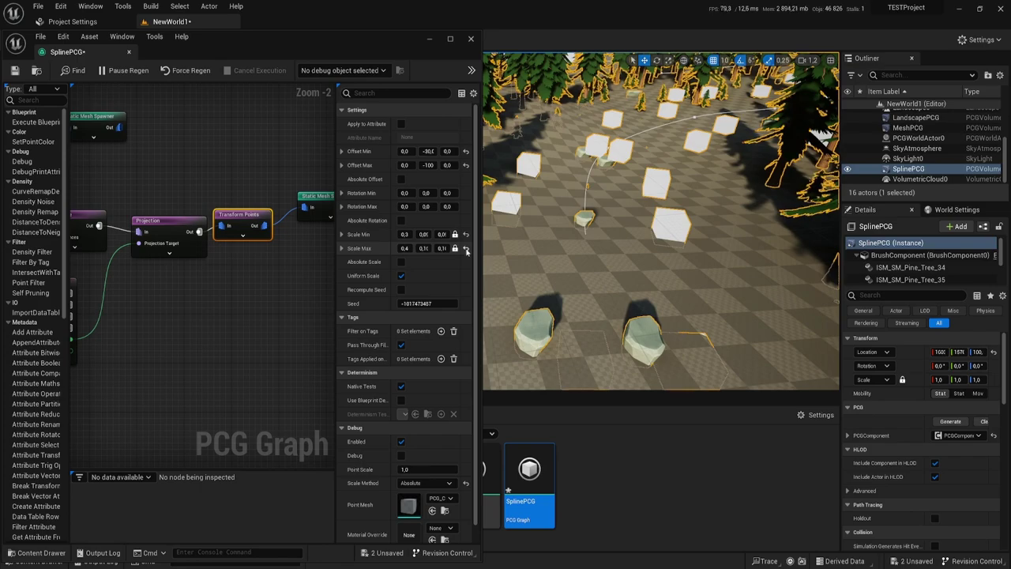
left_click(465, 235)
left_click(465, 247)
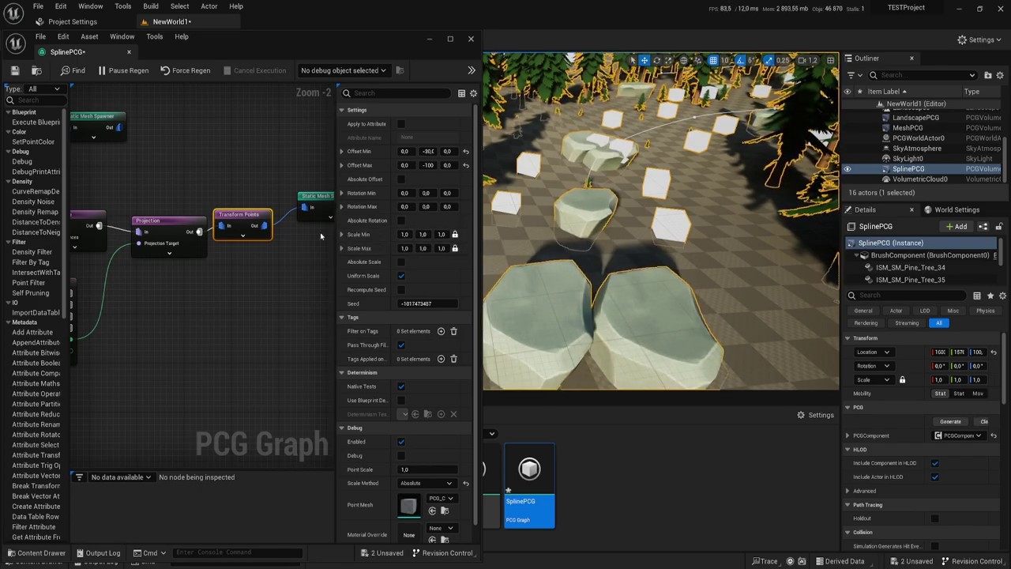
right_click_drag(118, 193, 274, 190)
left_click_drag(147, 169, 138, 252)
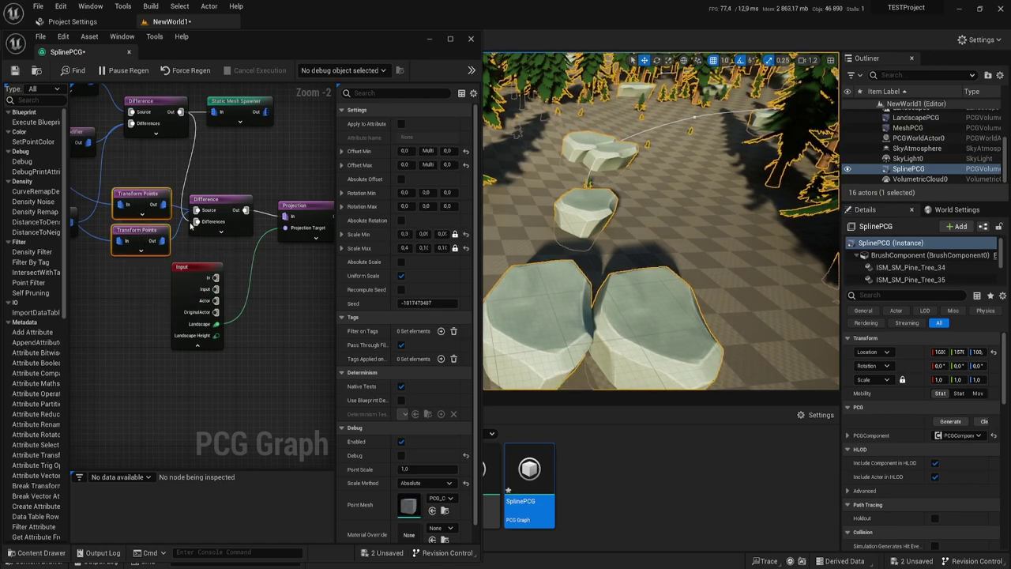
right_click_drag(291, 281, 106, 293)
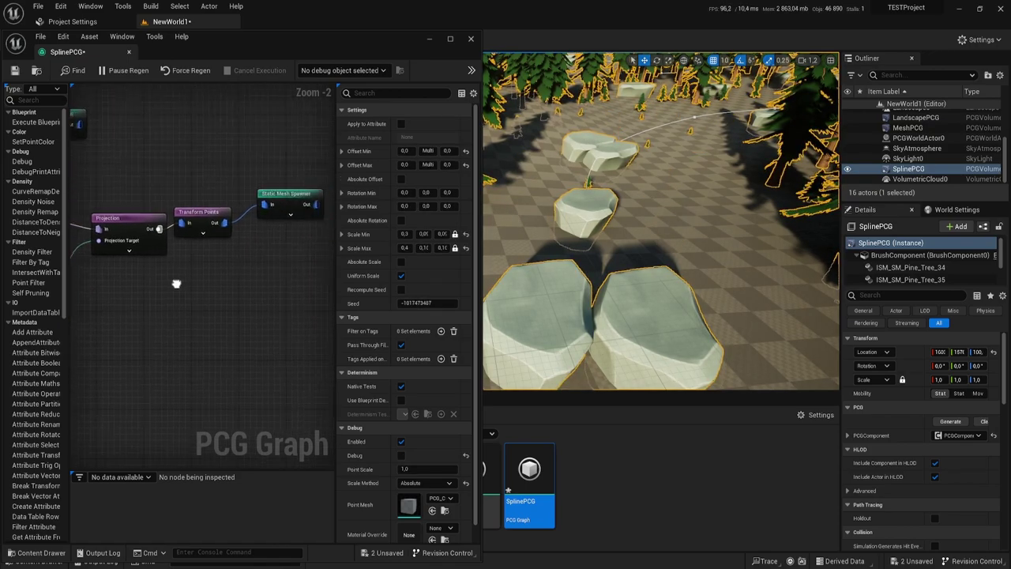
Step: On the post-projection Transform Points, zero Offset Min/Max Y and set Offset Min/Max Z to -90
left_click(207, 218)
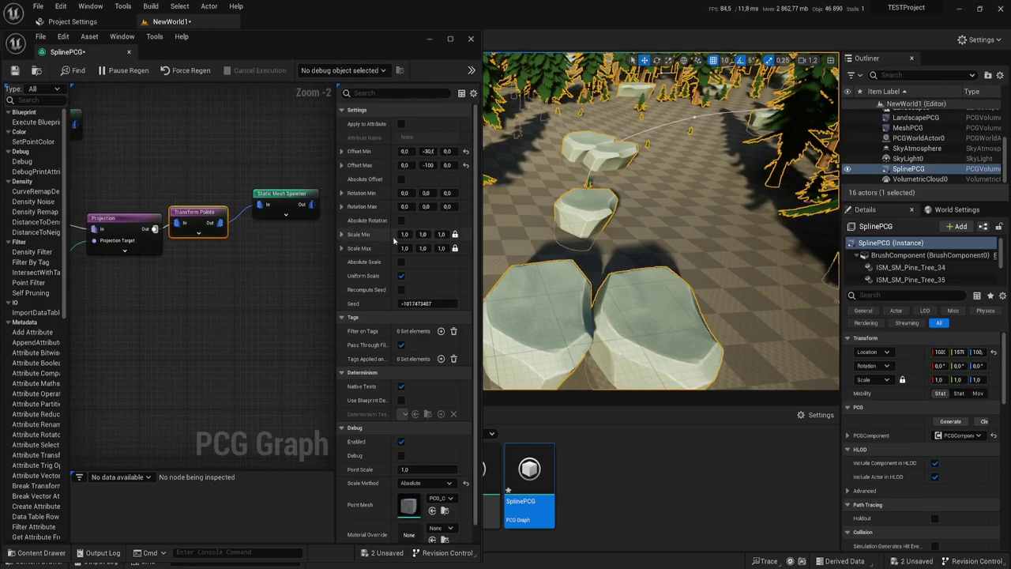
left_click_drag(337, 240, 305, 247)
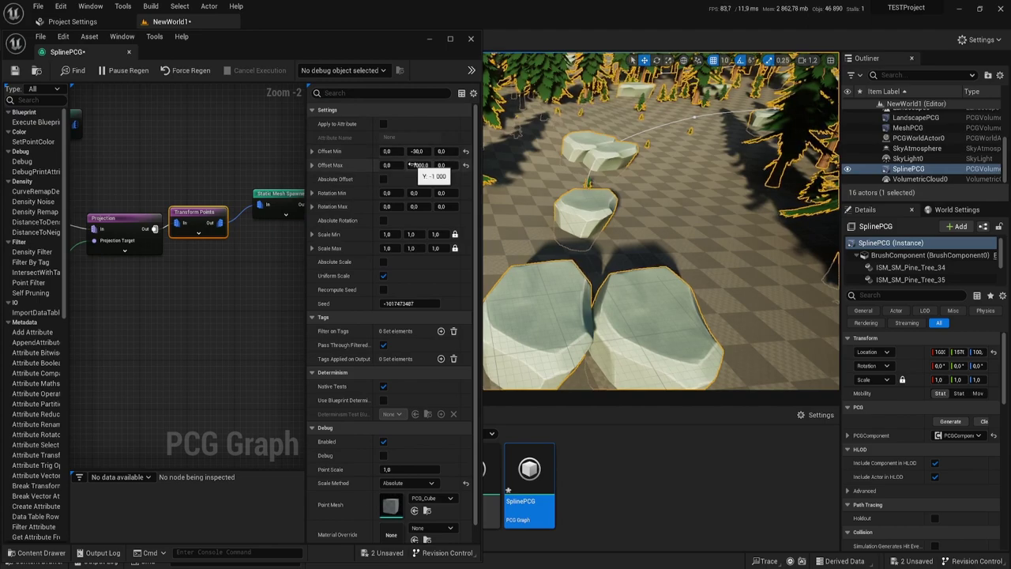
left_click_drag(415, 151, 417, 151)
left_click(466, 152)
type("-1")
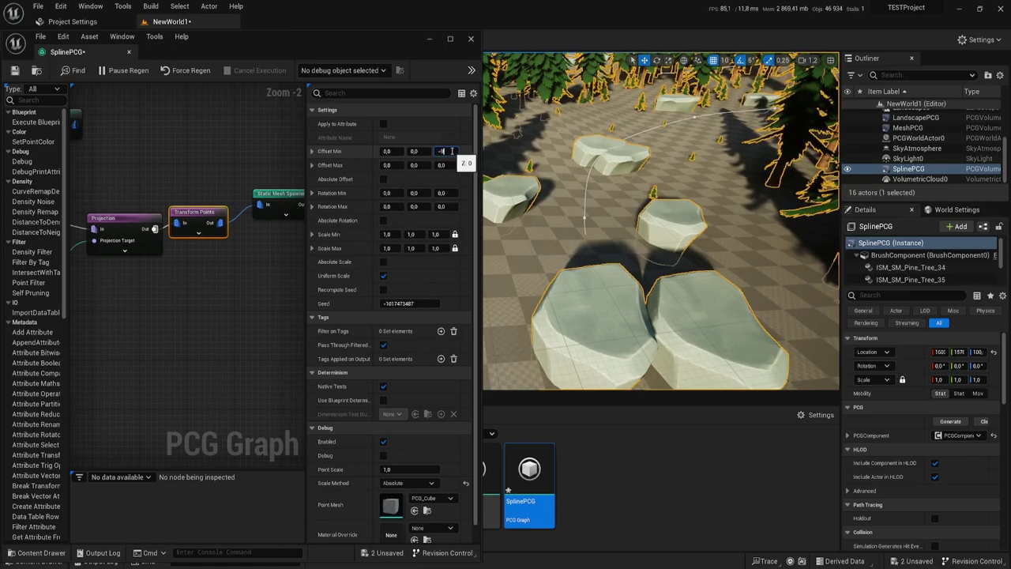
type("0")
key("Return")
type("-90")
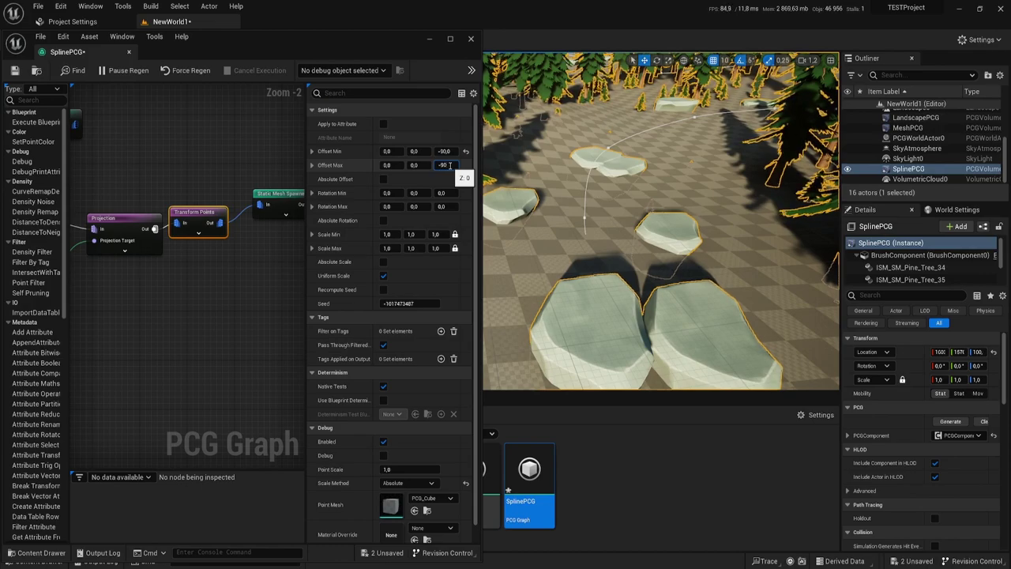
key("Return")
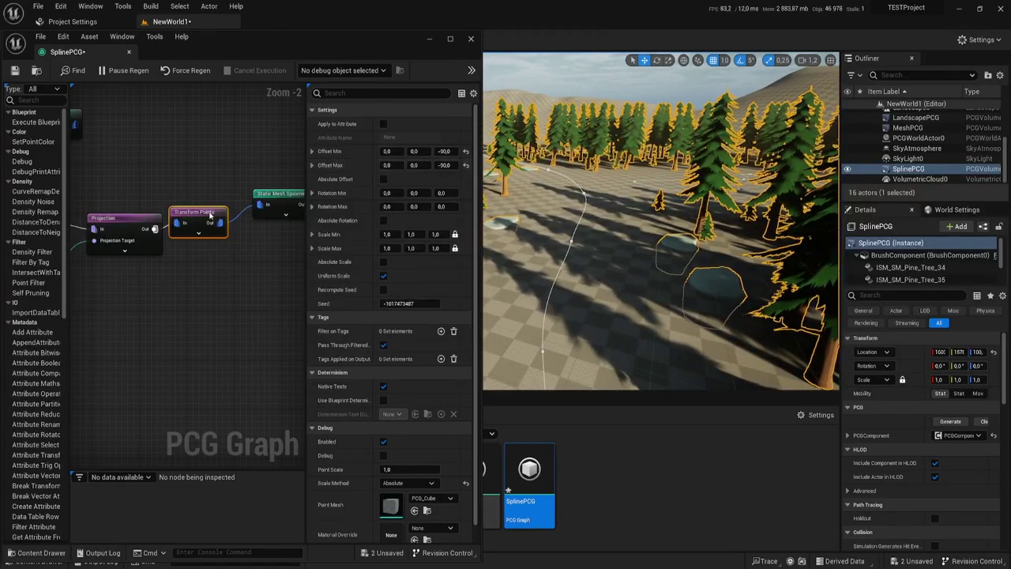
Step: Set Offset Max Y to 600 on the upper Transform Points and -600 on the lower one
right_click_drag(210, 214, 171, 262)
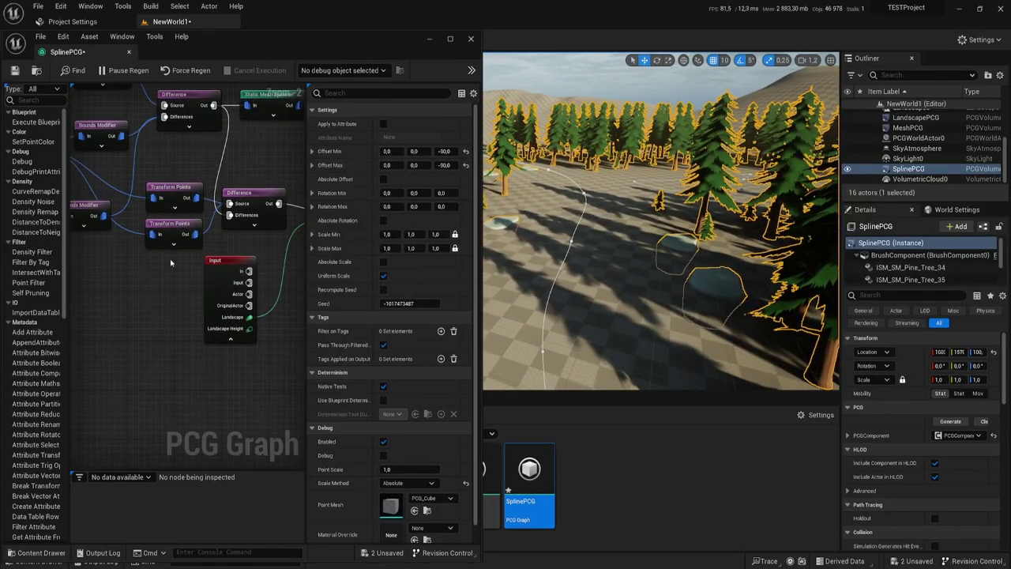
left_click(161, 190)
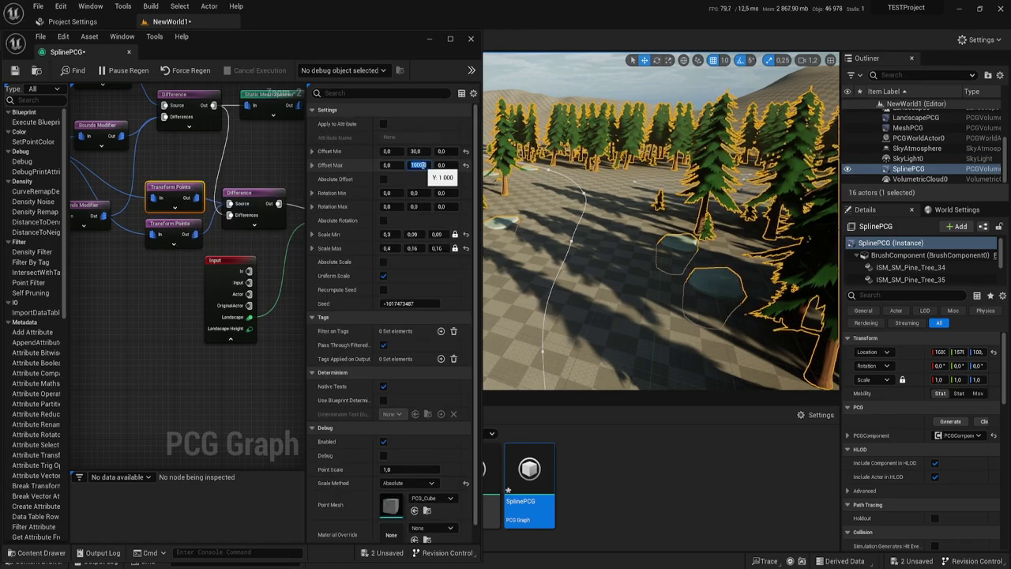
type("600")
key("Return")
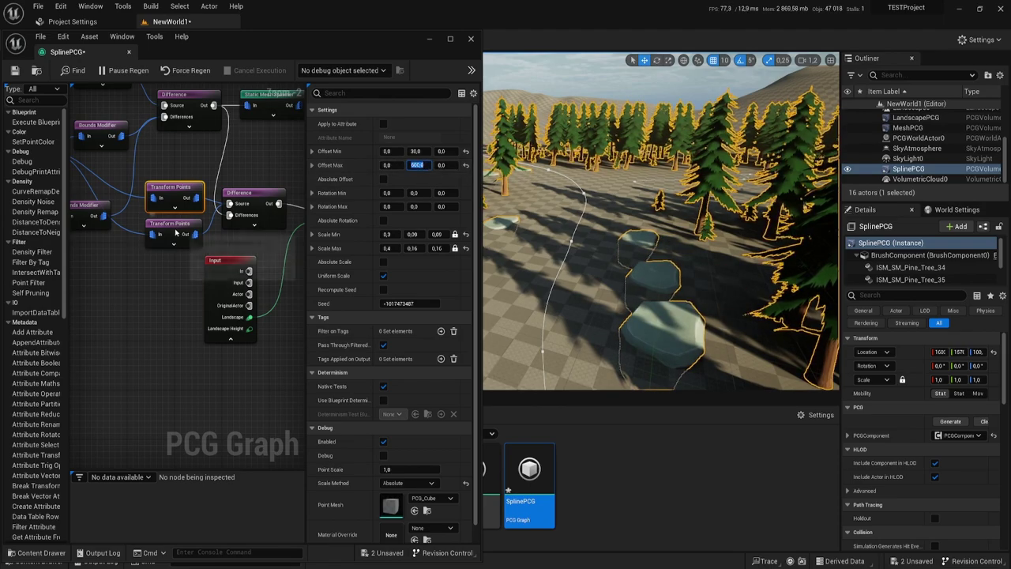
left_click(169, 227)
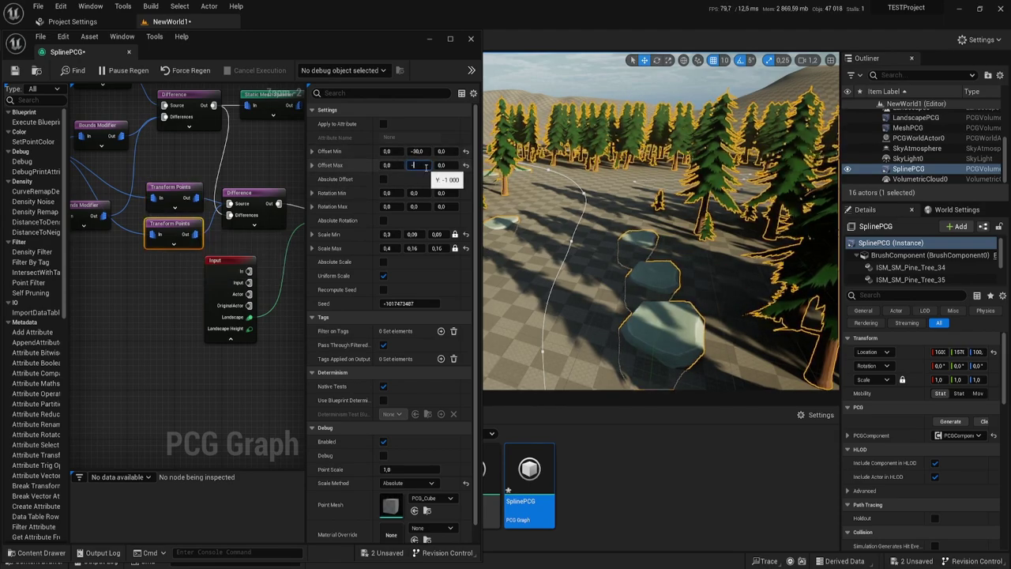
type("00")
key("Return")
Step: Toggle Apply to Attribute on, then back off
mouse_move(660, 221)
right_mouse_down()
mouse_move(661, 237)
mouse_move(660, 213)
right_mouse_up()
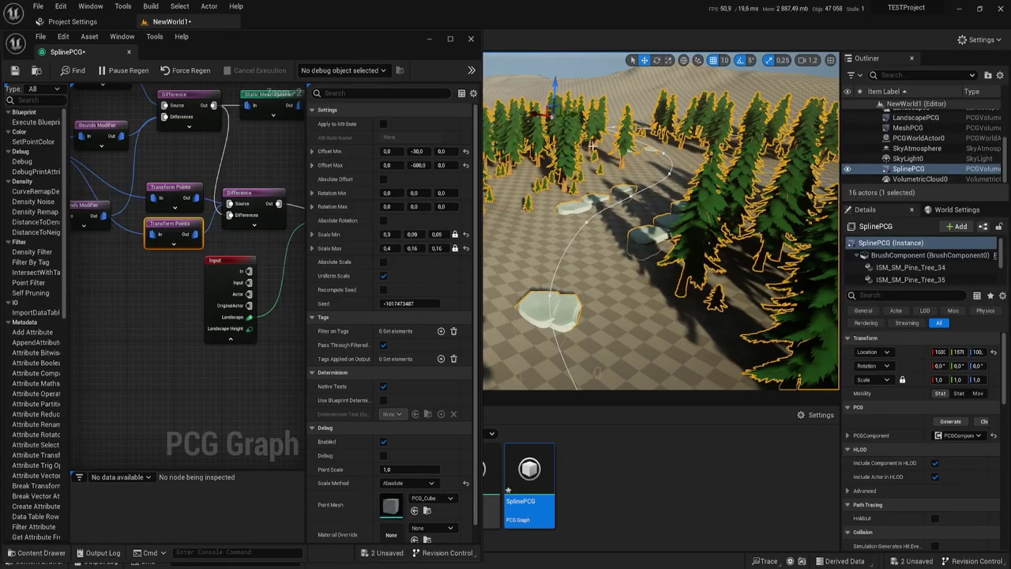
left_click(384, 124)
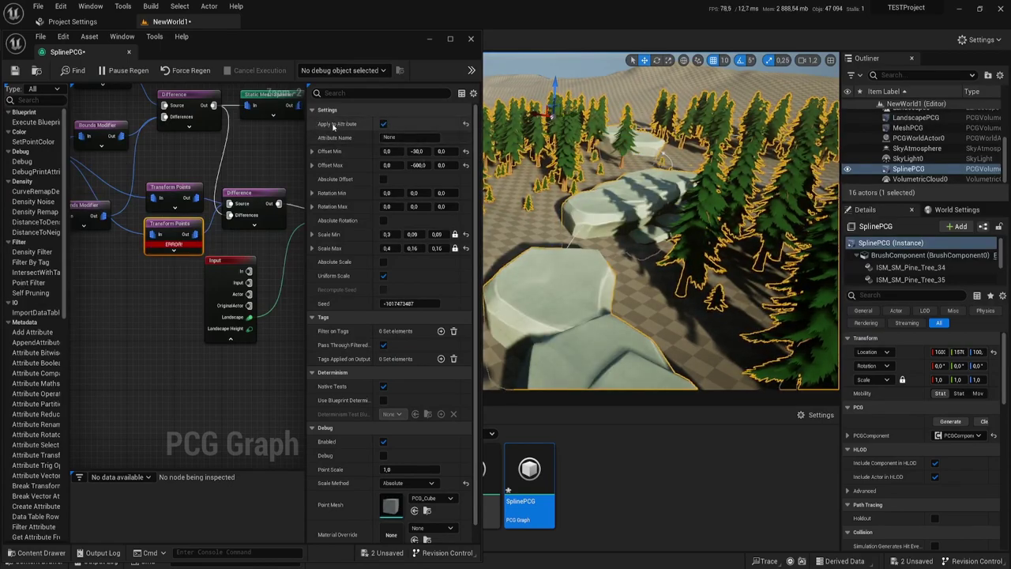
right_click_drag(660, 237, 660, 205)
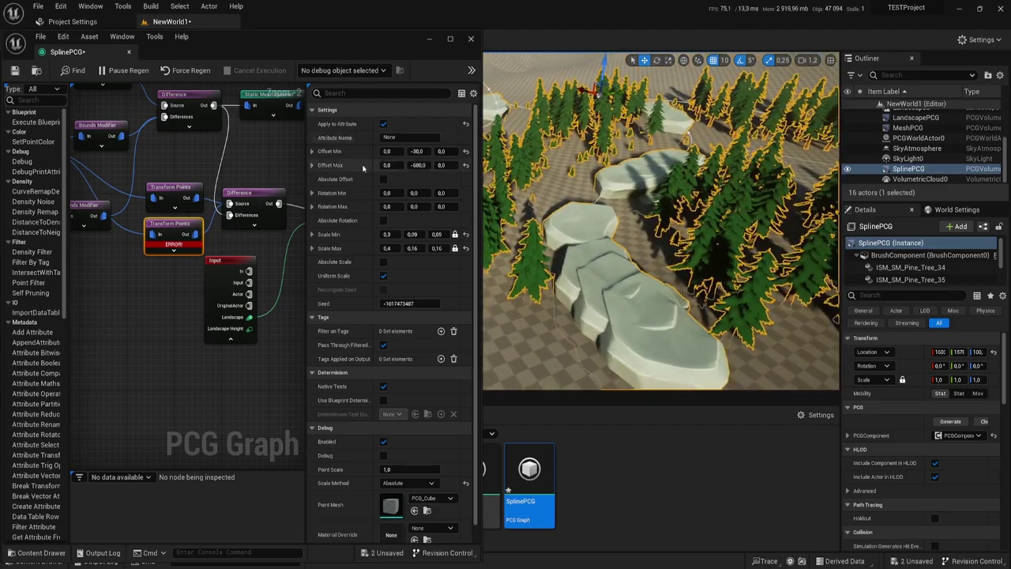
left_click(383, 125)
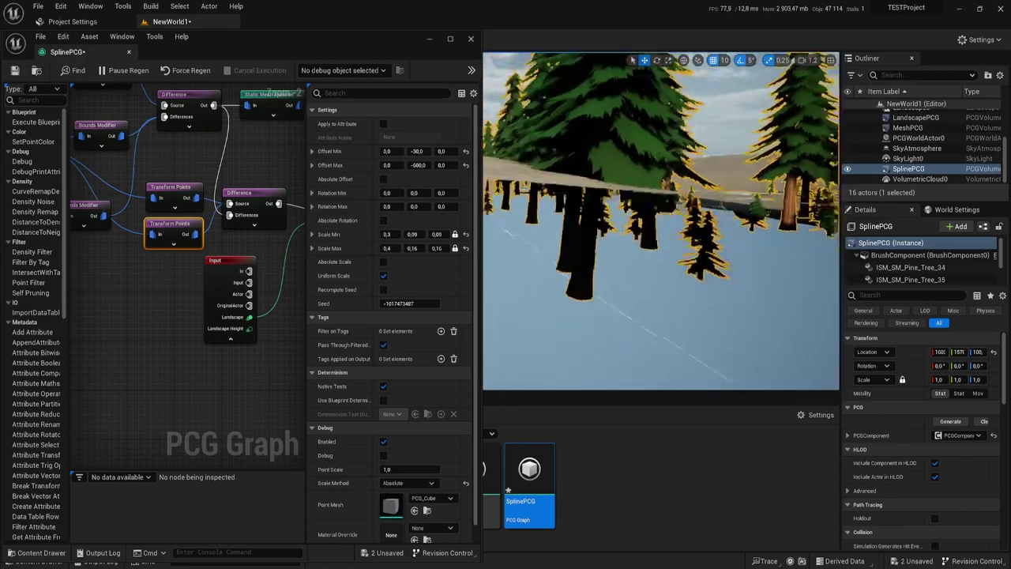
right_click_drag(660, 221, 660, 237)
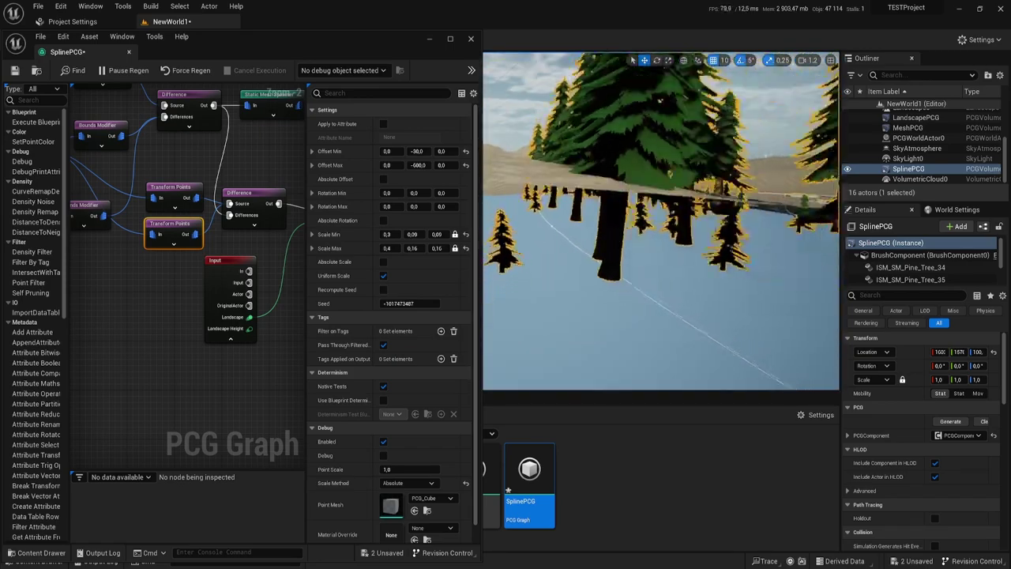
right_click_drag(646, 273, 646, 273)
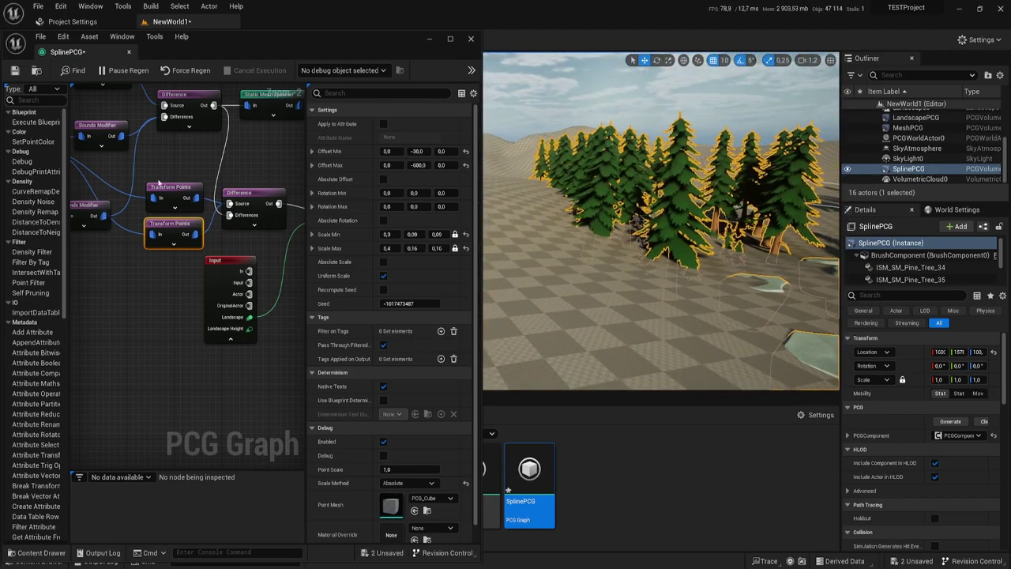
mouse_move(147, 170)
right_mouse_down()
mouse_move(180, 188)
mouse_move(165, 145)
right_mouse_up()
Step: Duplicate the Projection node and place the copy before the upper Static Mesh Spawner
left_click_drag(198, 298, 189, 297)
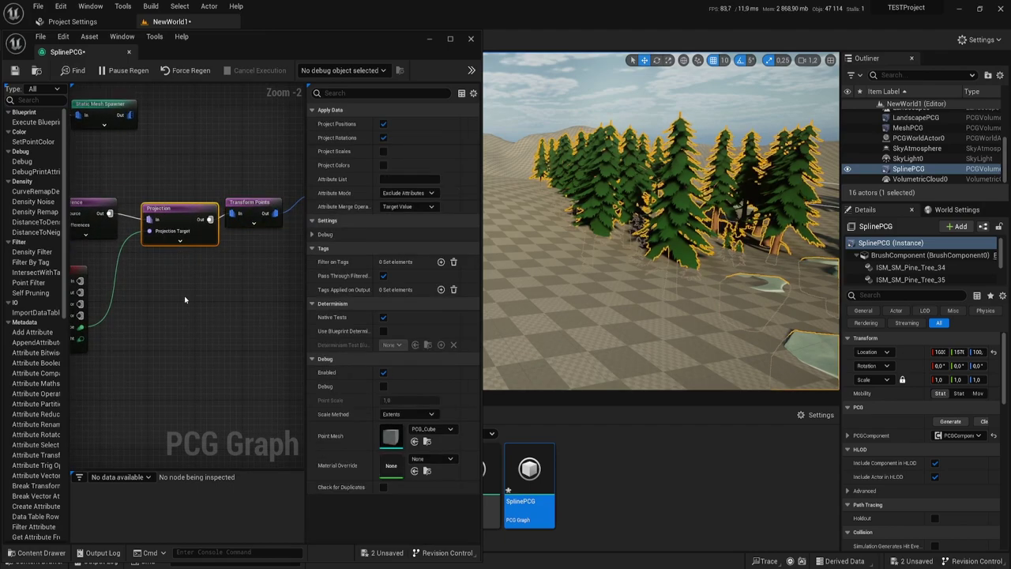
right_click_drag(184, 296, 205, 308)
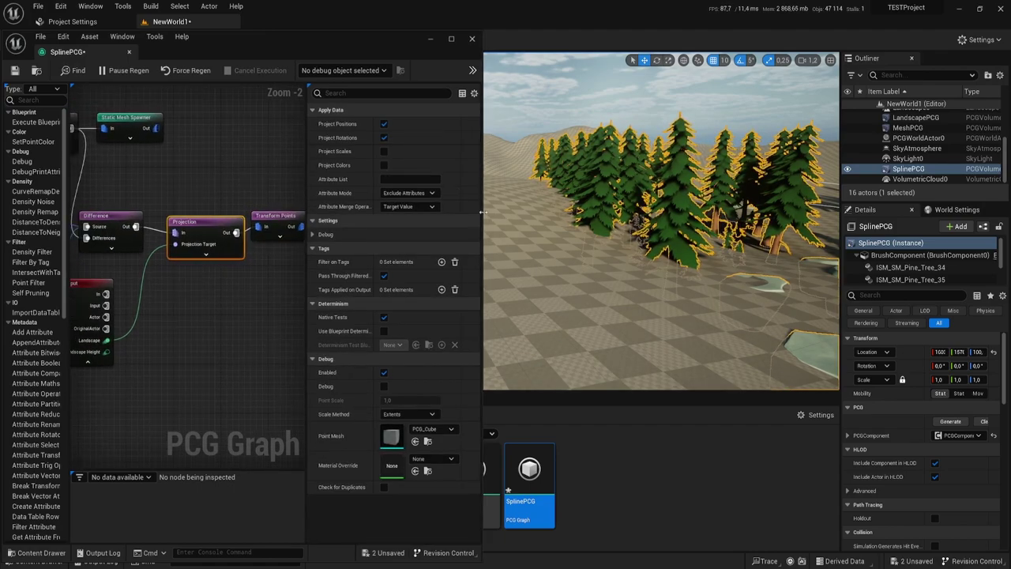
left_click_drag(481, 212, 556, 214)
right_click_drag(257, 284, 213, 283)
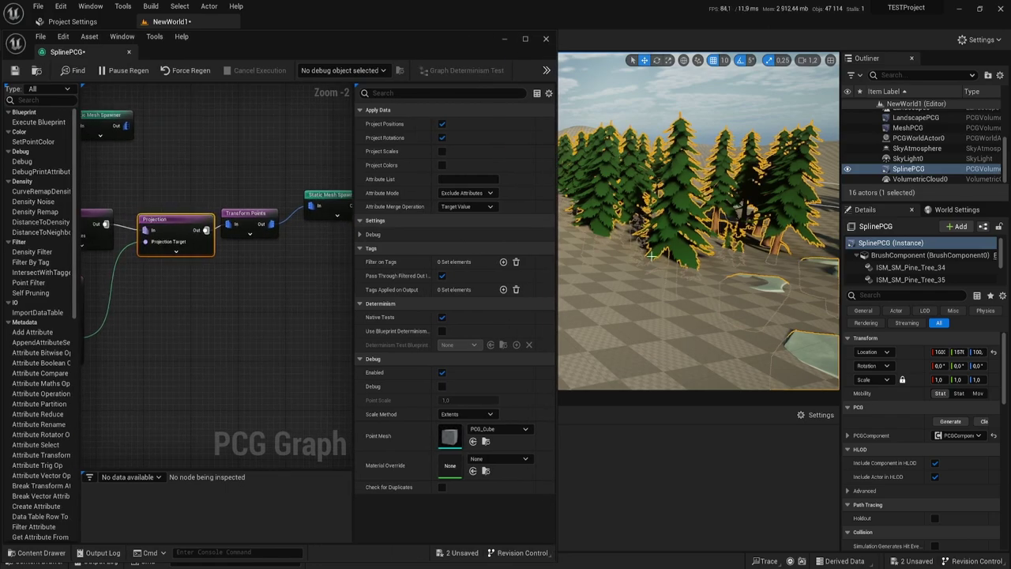
right_click_drag(690, 193, 690, 193)
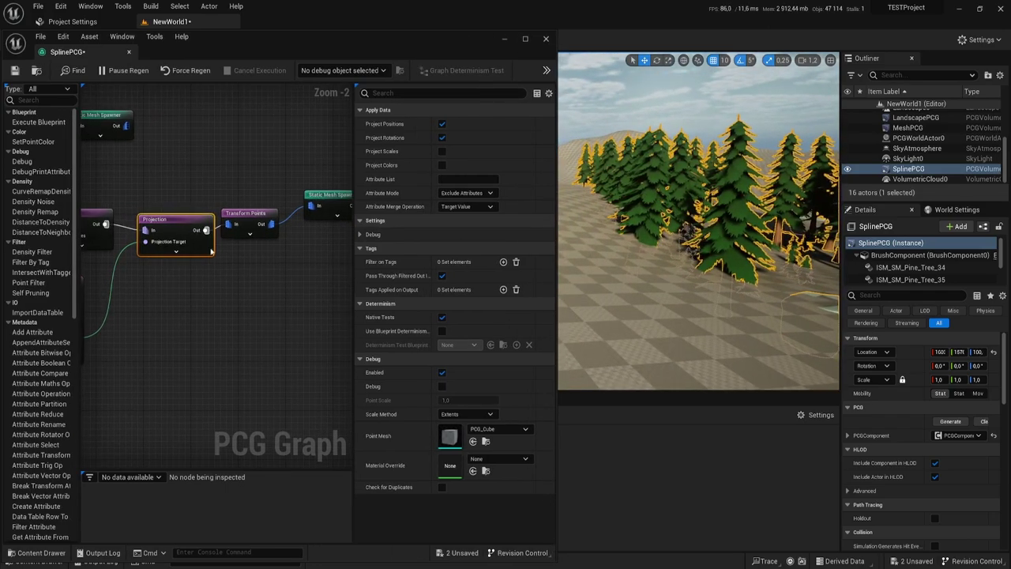
right_click_drag(212, 251, 299, 265)
left_click_drag(263, 285, 278, 201)
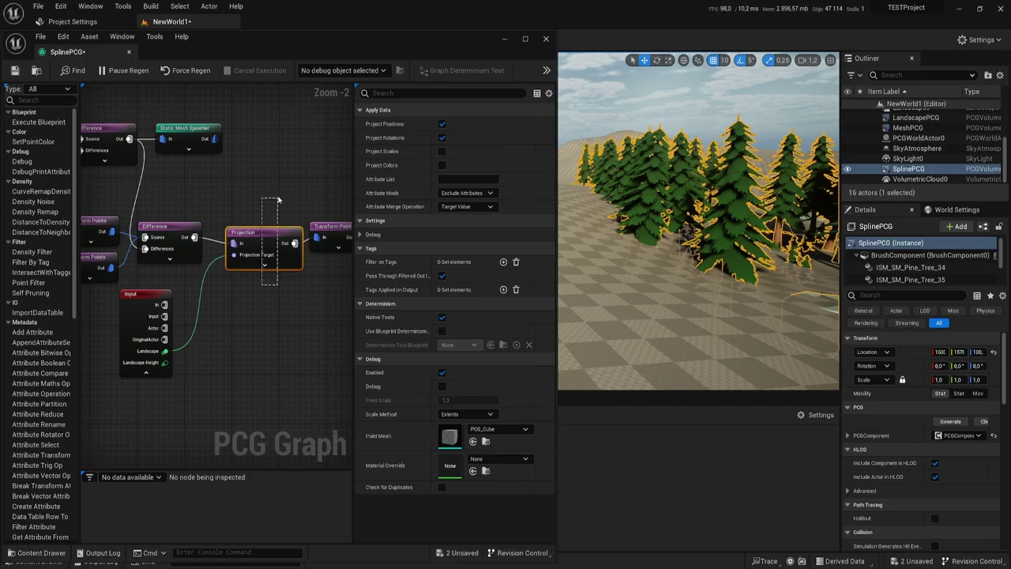
key("ctrl+d")
right_click_drag(246, 201, 213, 225)
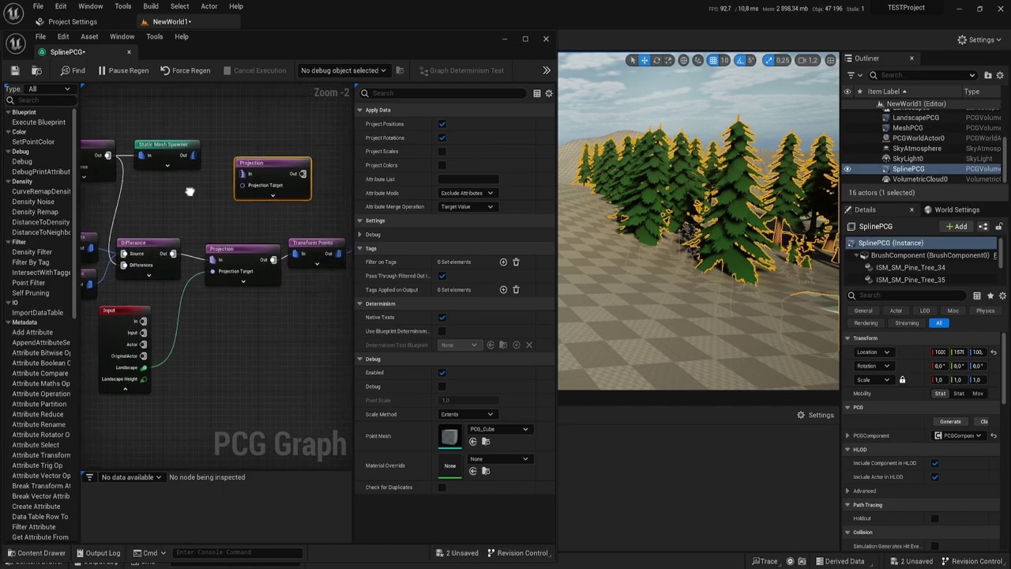
left_click_drag(155, 152, 265, 133)
left_click_drag(244, 173, 155, 160)
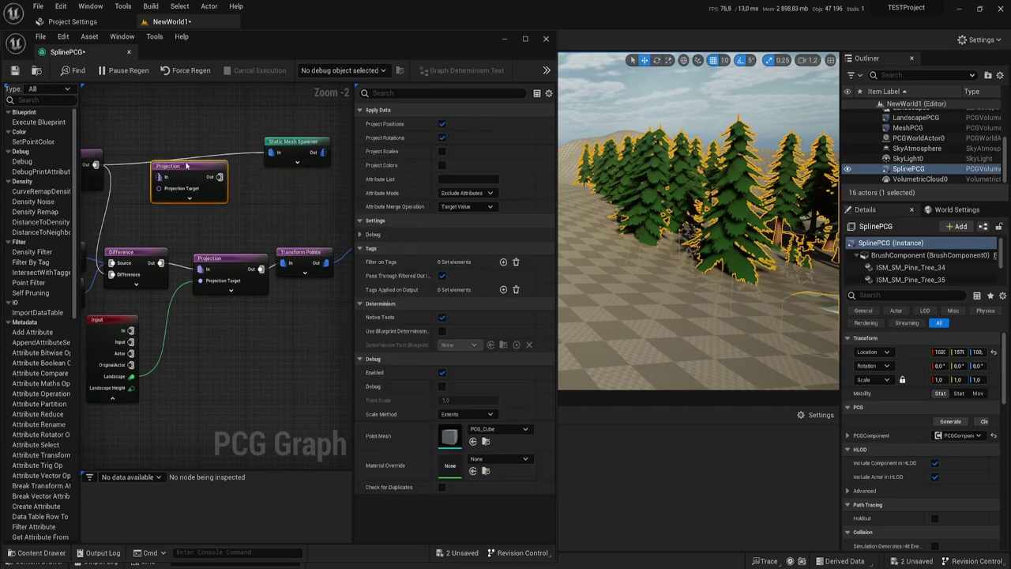
mouse_move(228, 169)
right_mouse_down()
mouse_move(292, 175)
mouse_move(242, 166)
right_mouse_up()
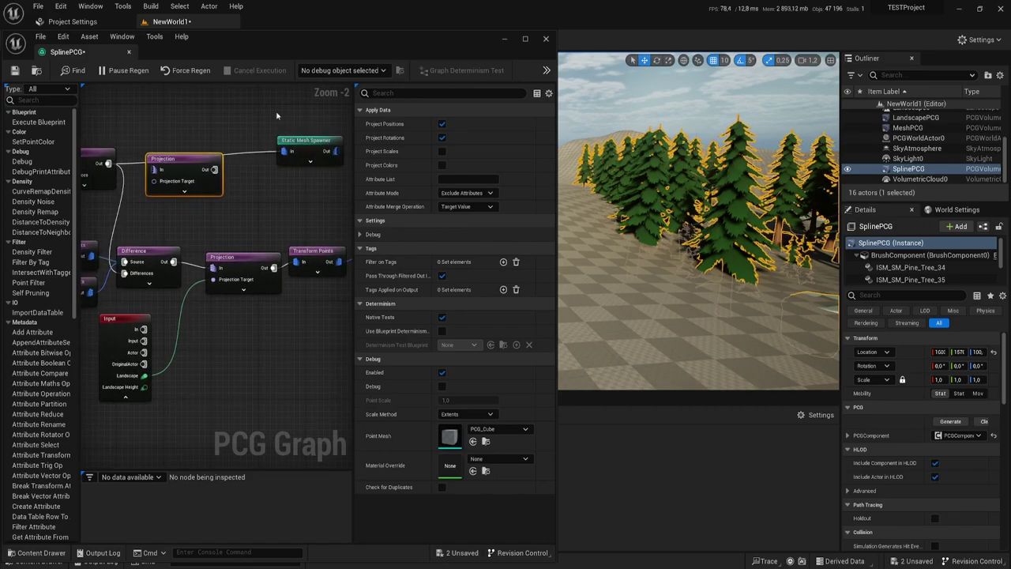
Step: Wire the new Projection's Out to the spawner's In and Input's Landscape to its Projection Target
left_click(304, 143)
left_click_drag(213, 169, 291, 150)
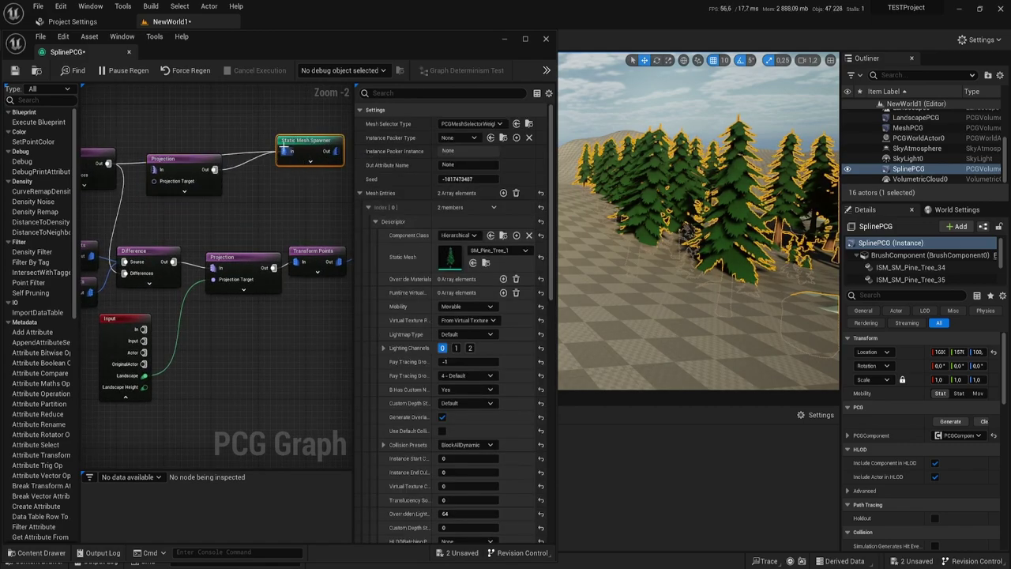
left_click(235, 167)
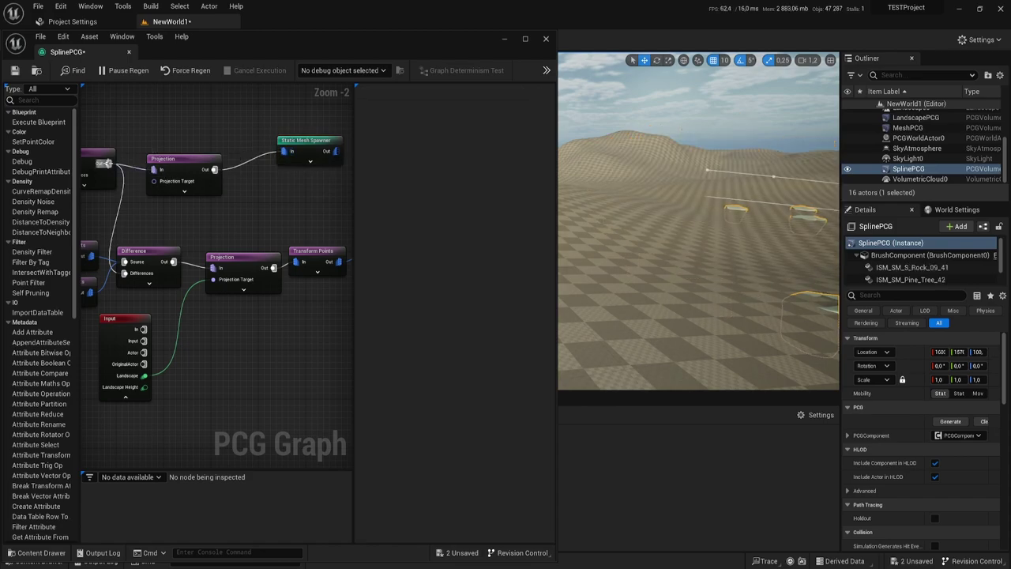
left_click_drag(178, 161, 199, 161)
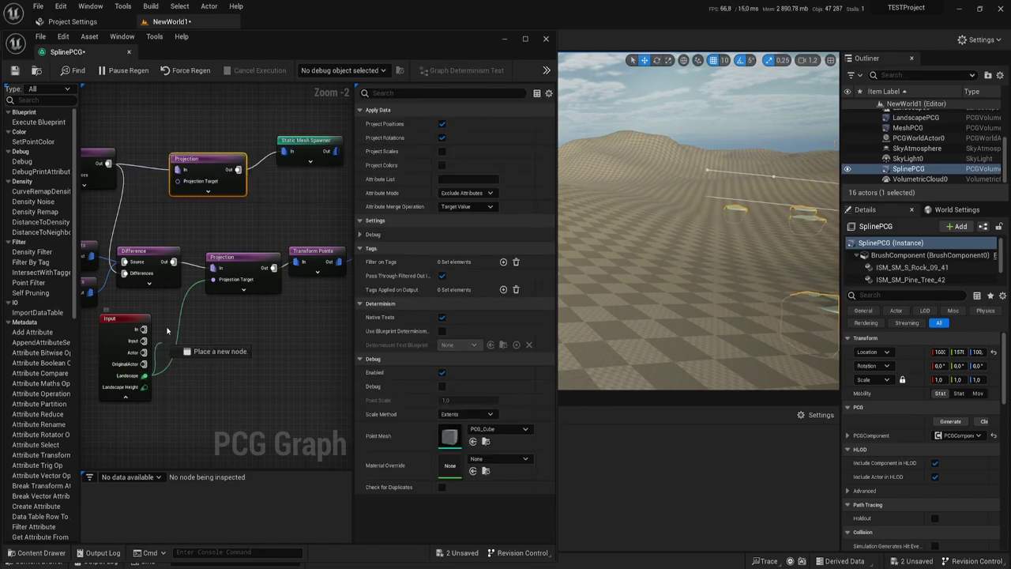
left_click_drag(166, 330, 178, 180)
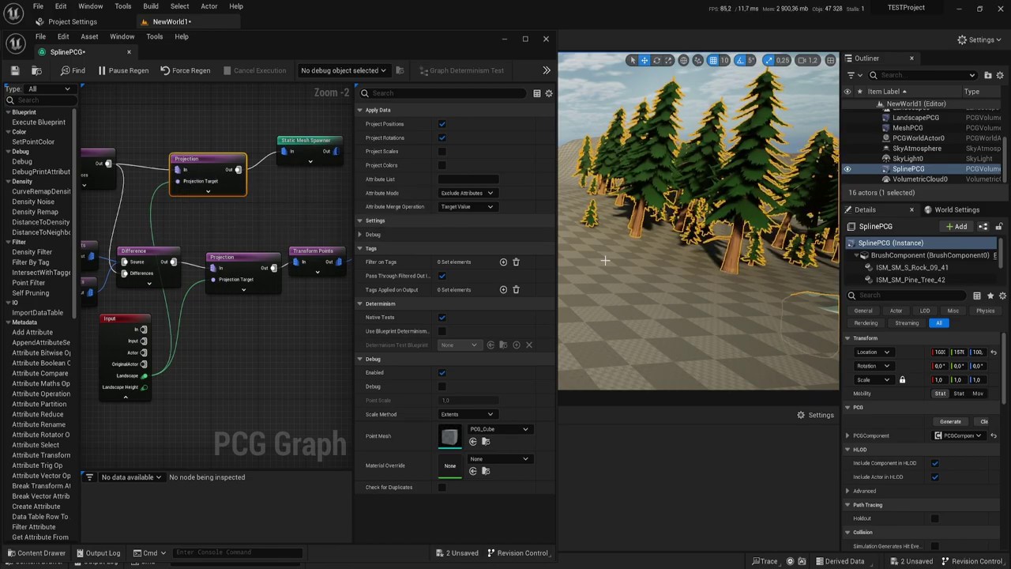
mouse_move(663, 230)
right_mouse_down()
mouse_move(648, 228)
mouse_move(634, 246)
right_mouse_up()
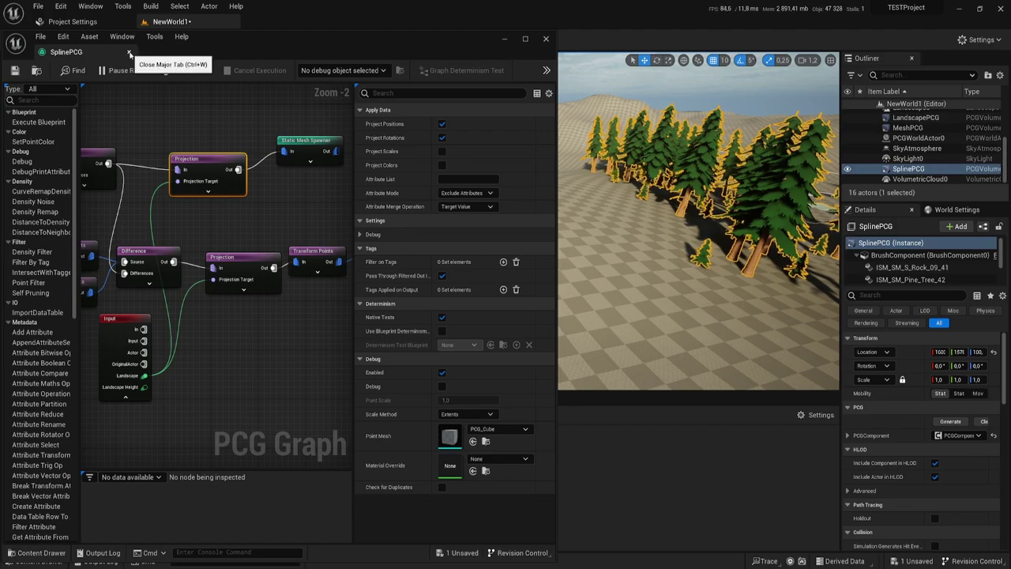
Step: Close the SplinePCG graph and switch the editor to Landscape Mode
left_click(129, 53)
left_click(75, 39)
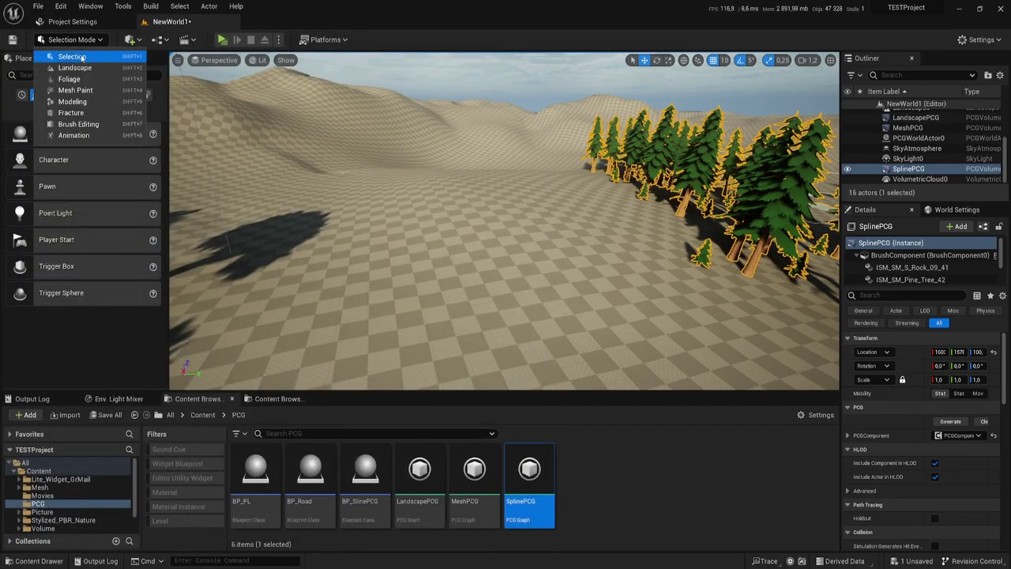
left_click(79, 67)
right_click_drag(560, 179, 600, 158)
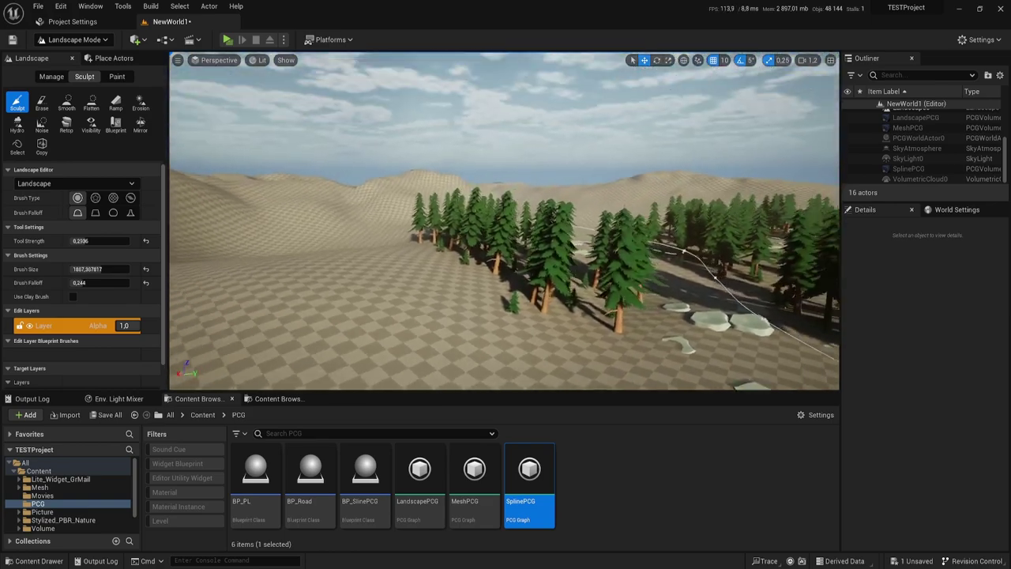
right_click_drag(338, 192, 339, 229)
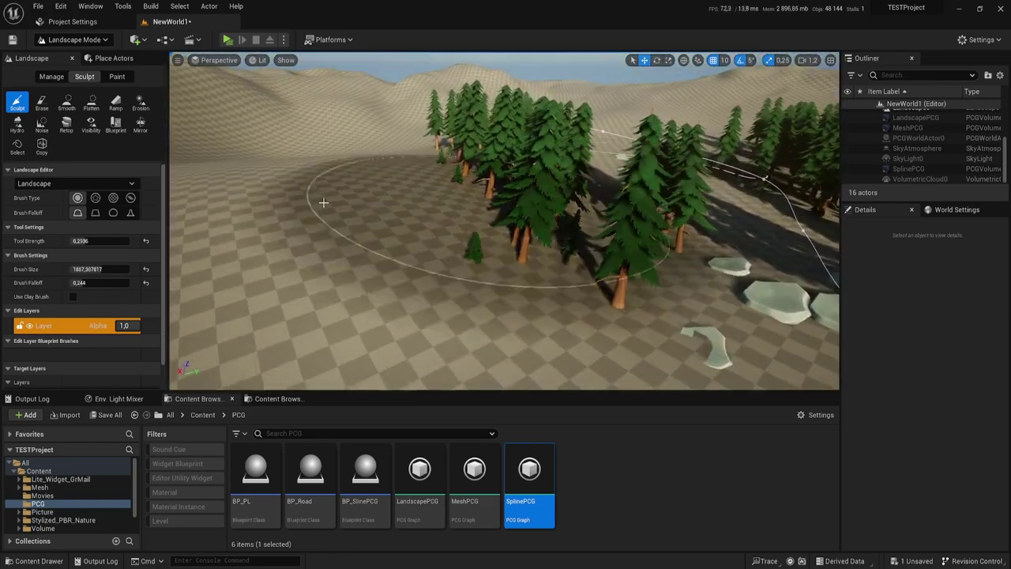
Step: Lower the Sculpt brush size from about 1104 to about 644 and fly through the forest
left_click_drag(97, 268, 75, 269)
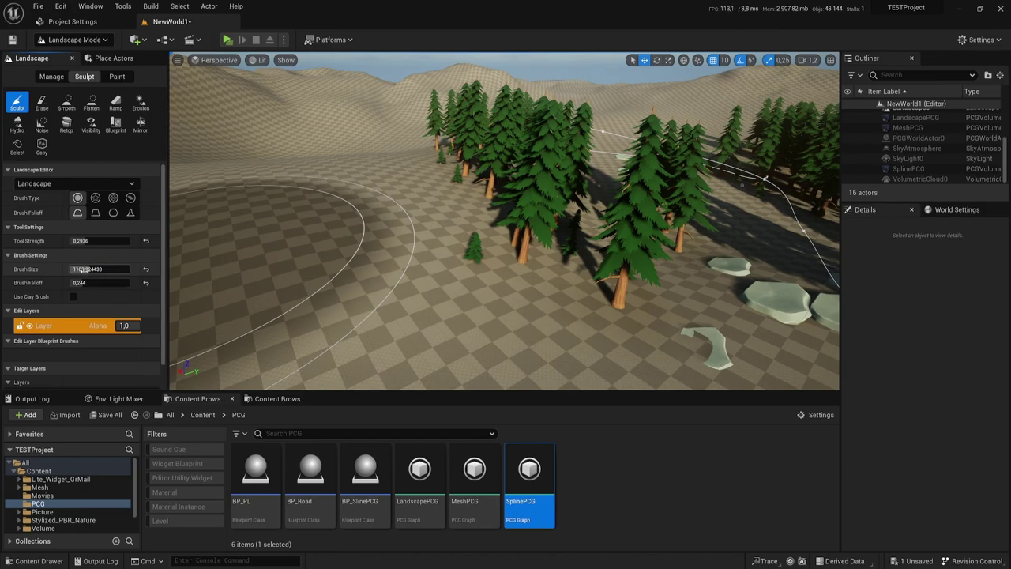
left_click_drag(83, 269, 69, 268)
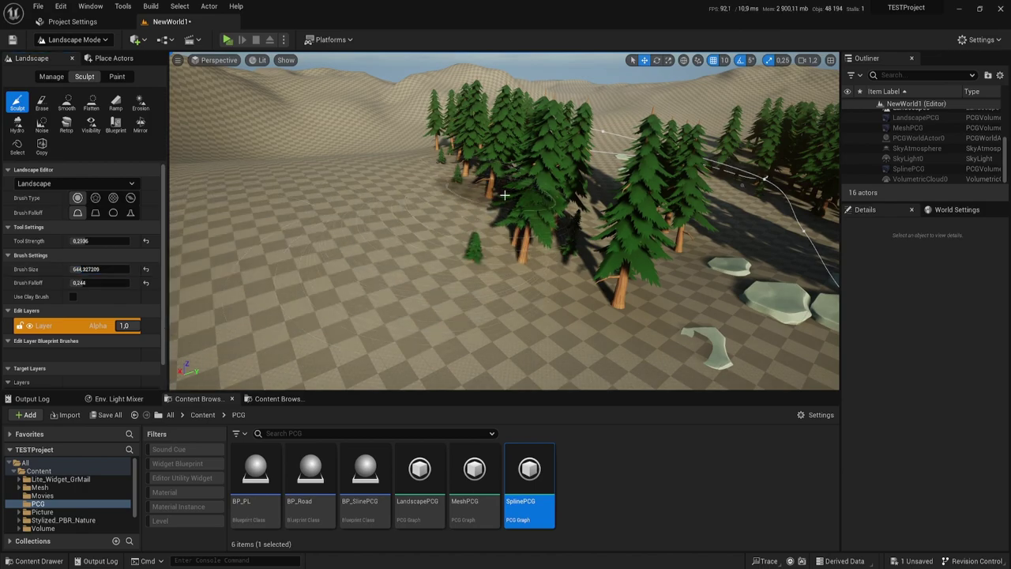
right_click_drag(485, 283, 485, 283)
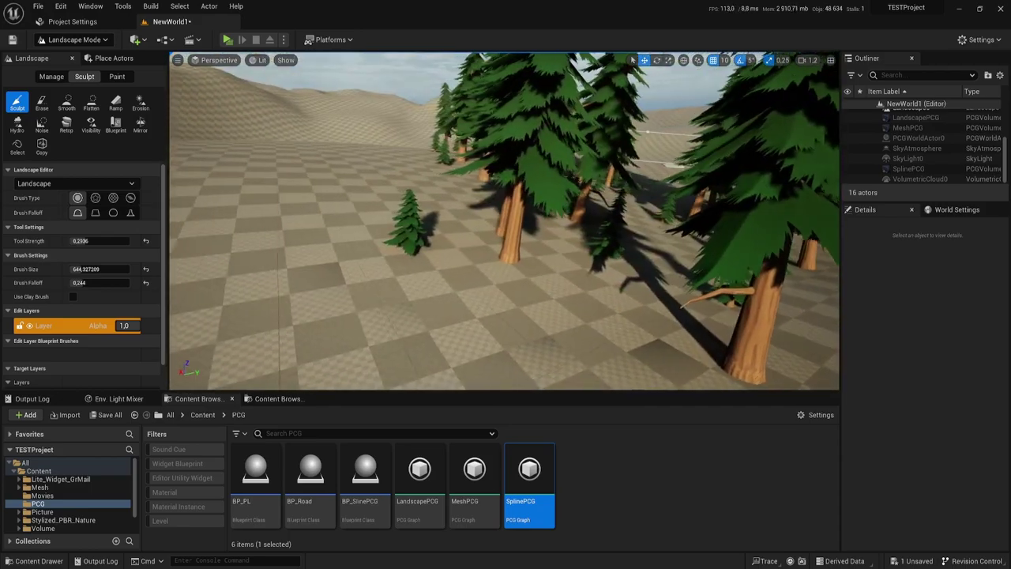
right_click_drag(485, 228, 485, 228)
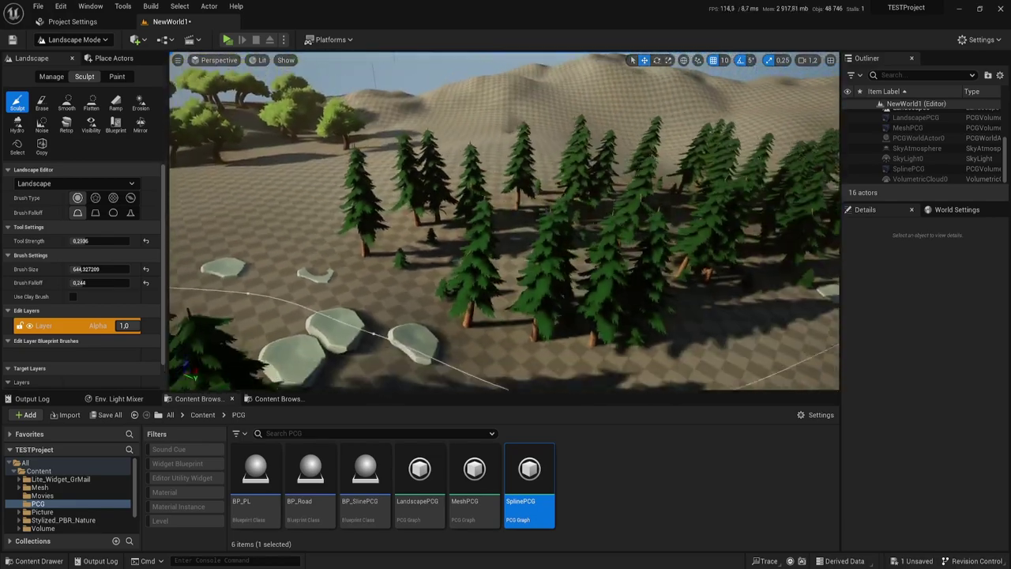
right_click_drag(555, 209, 555, 209)
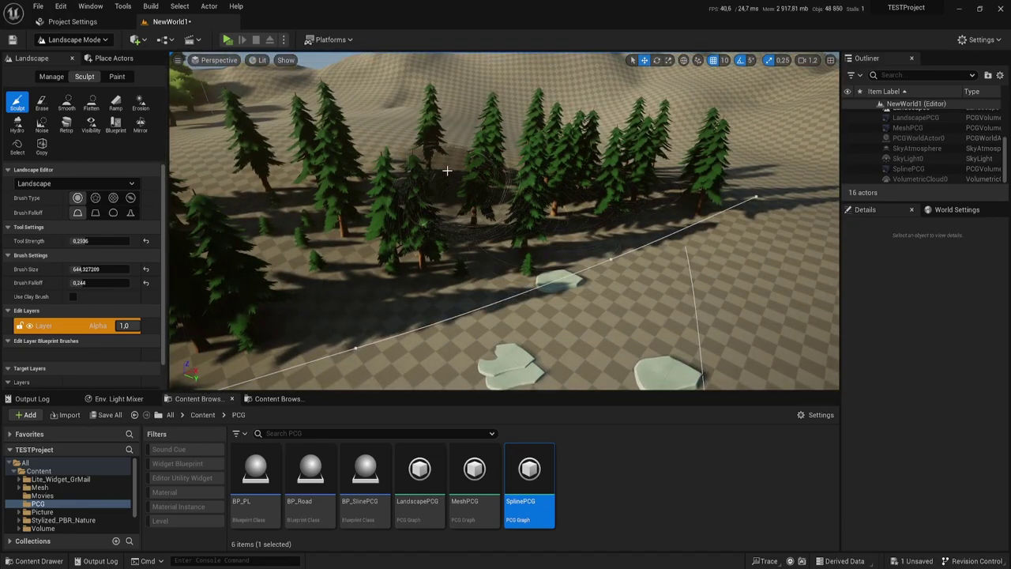
right_click_drag(500, 176, 500, 176)
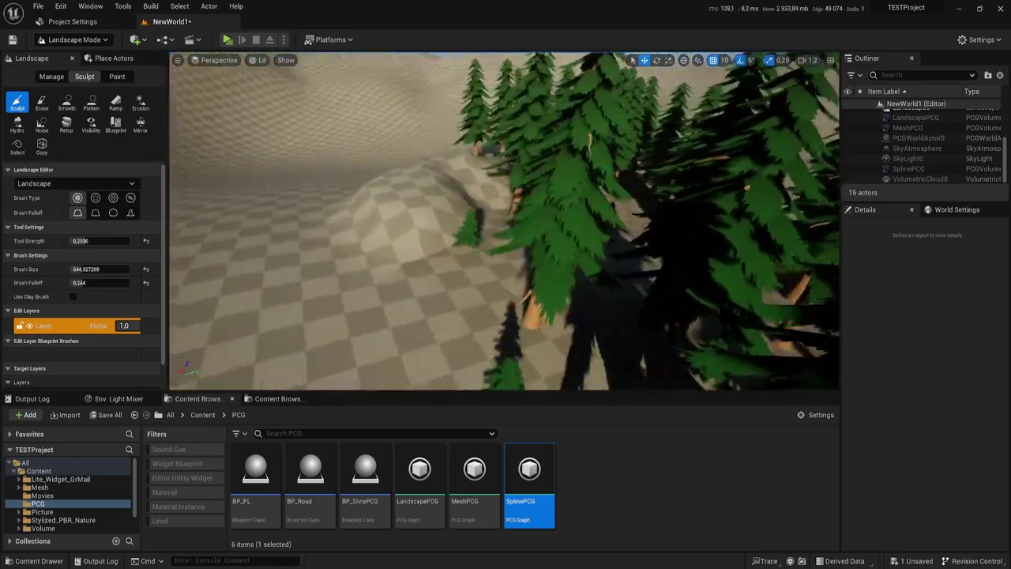
right_click_drag(412, 188, 413, 188)
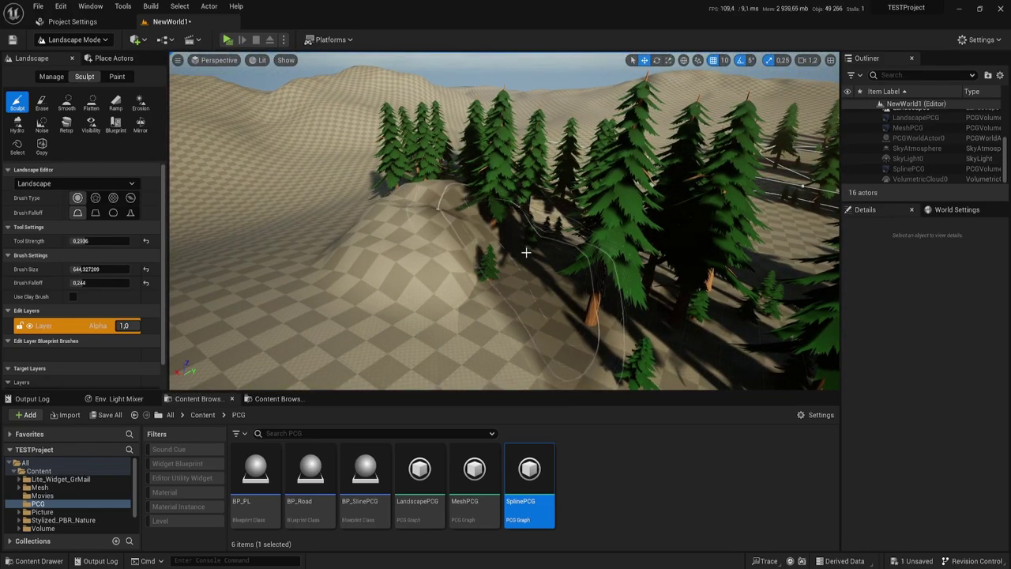
right_click_drag(526, 251, 526, 252)
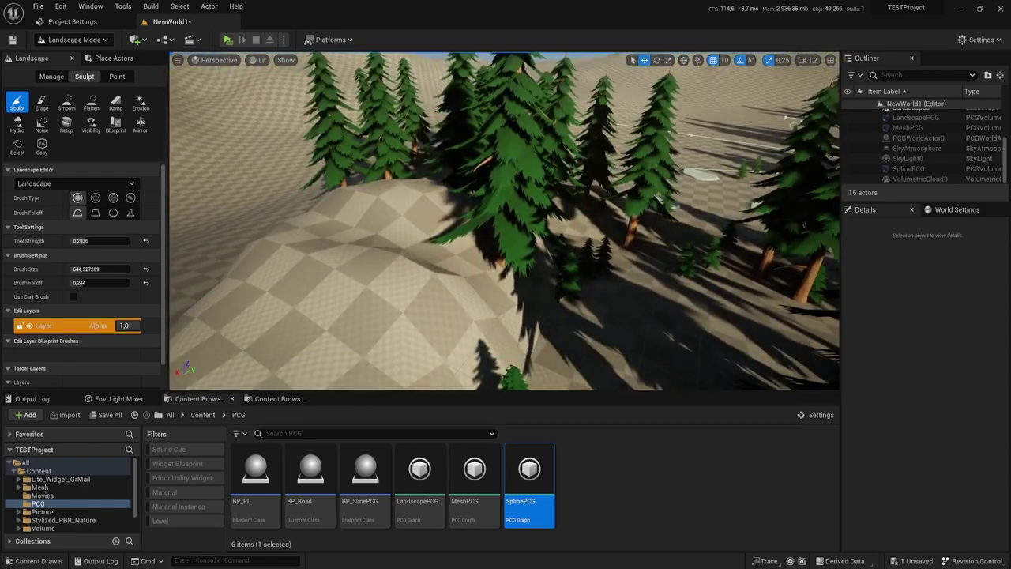
left_click(63, 40)
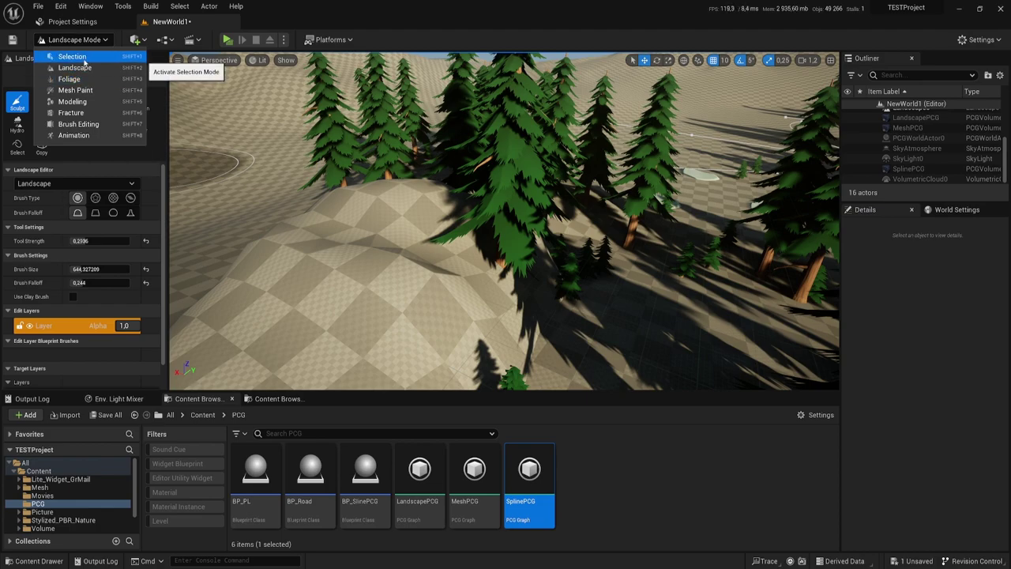
Step: In Selection Mode, Cleanup then Generate the SplinePCG trees, then select the Landscape actor
left_click(73, 57)
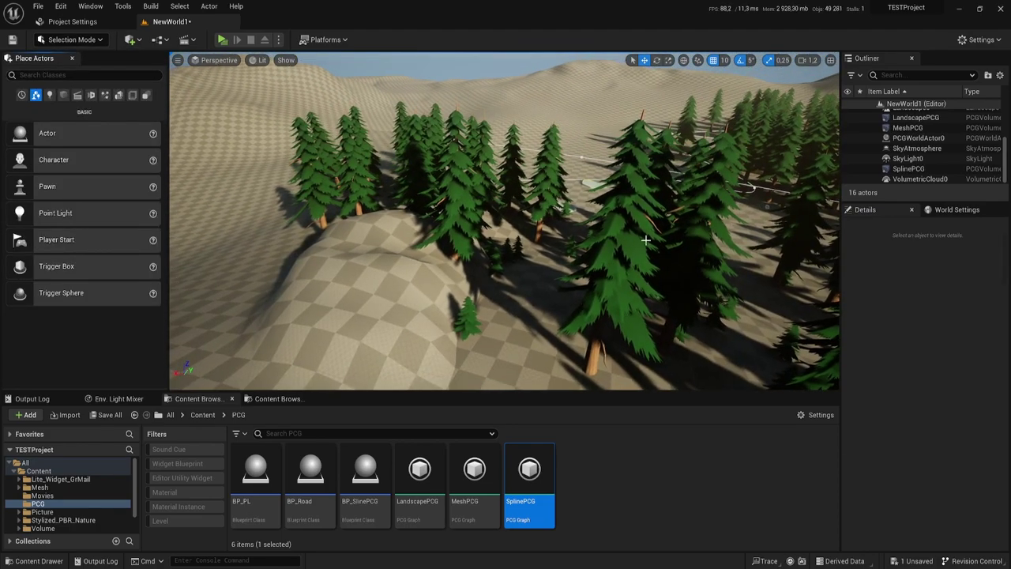
left_click(621, 283)
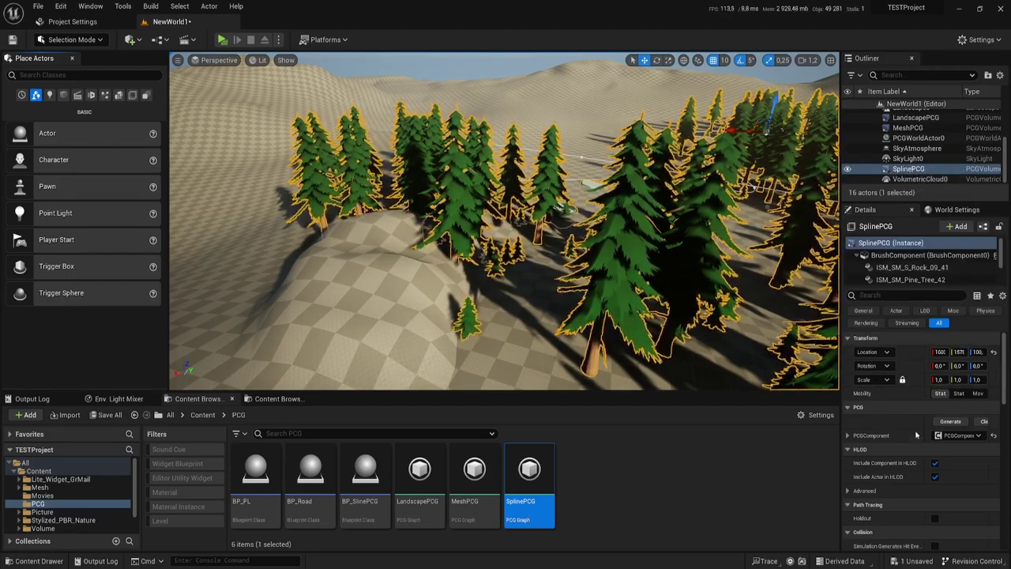
left_click(980, 423)
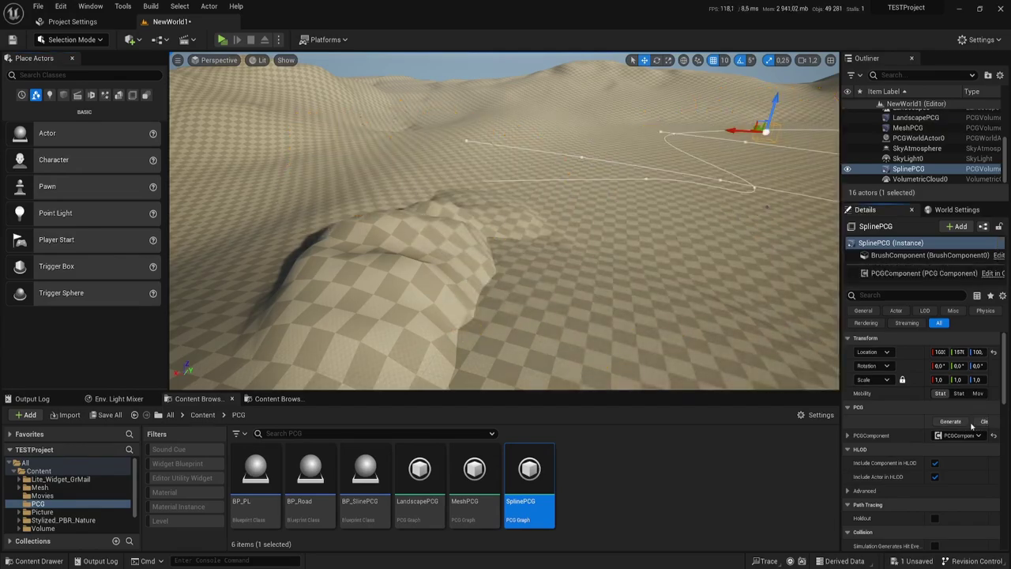
left_click(956, 423)
mouse_move(506, 221)
right_mouse_down()
mouse_move(505, 253)
mouse_move(506, 221)
mouse_move(474, 229)
mouse_move(489, 206)
mouse_move(458, 221)
right_mouse_up()
left_click(458, 221)
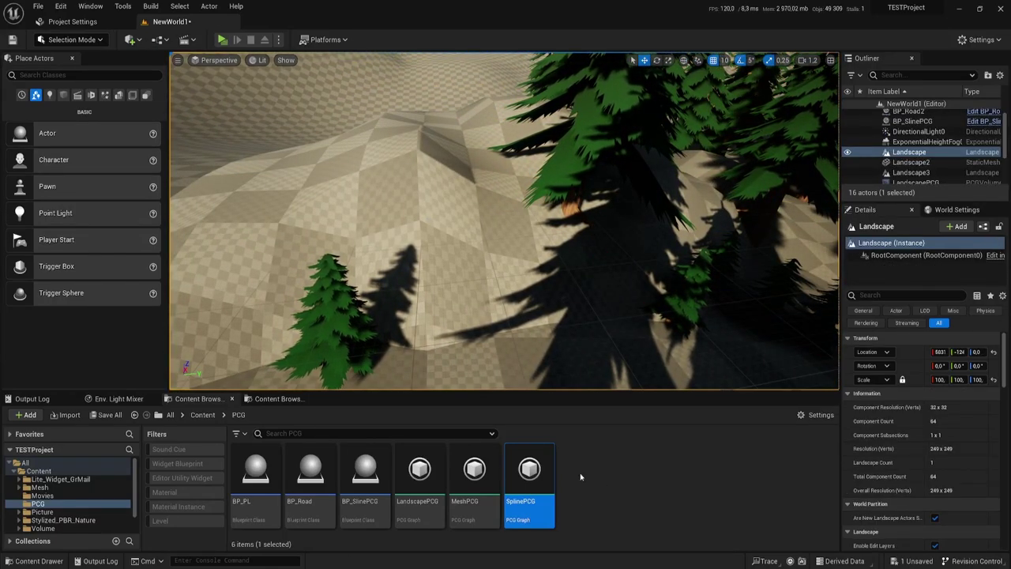
Step: Open the SplinePCG graph from the Content Browser and inspect the upper Projection node
double_click(529, 477)
scroll(528, 235, "up", 4)
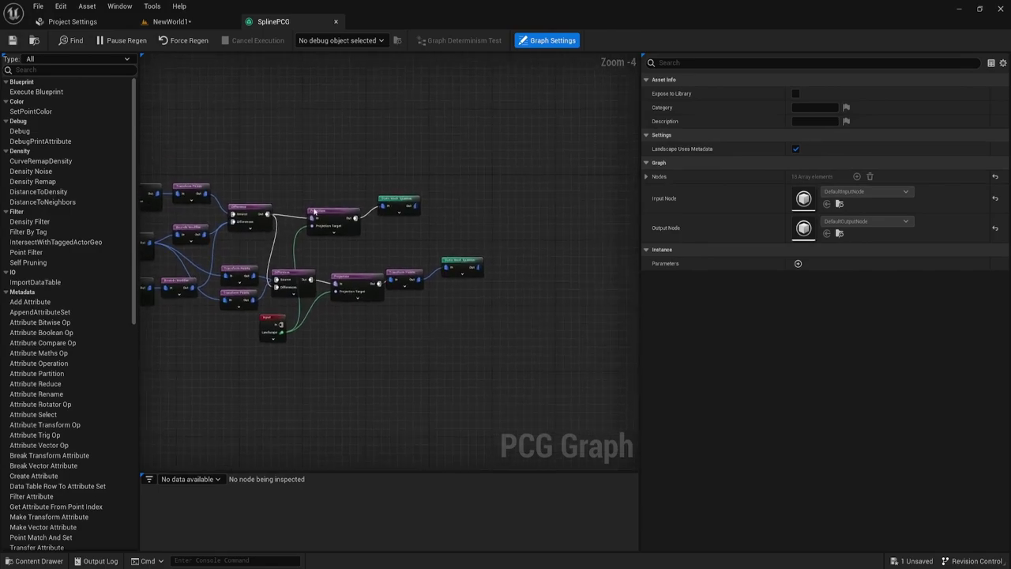
left_click_drag(374, 257, 380, 269)
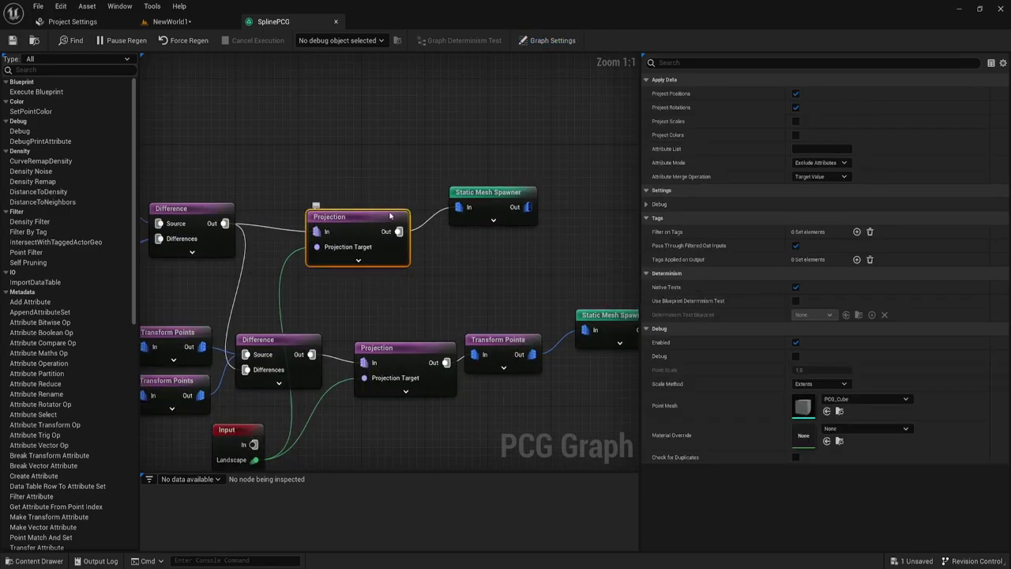
right_click_drag(389, 215, 436, 204)
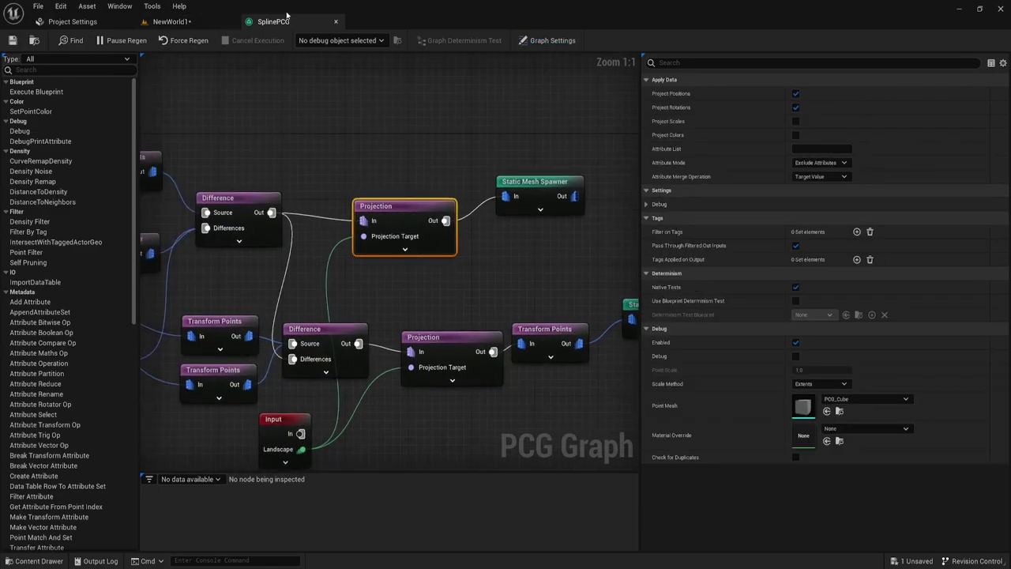
Step: Return to the NewWorld1 level, enter Landscape Mode and raise a hill beside the forest
left_click(170, 22)
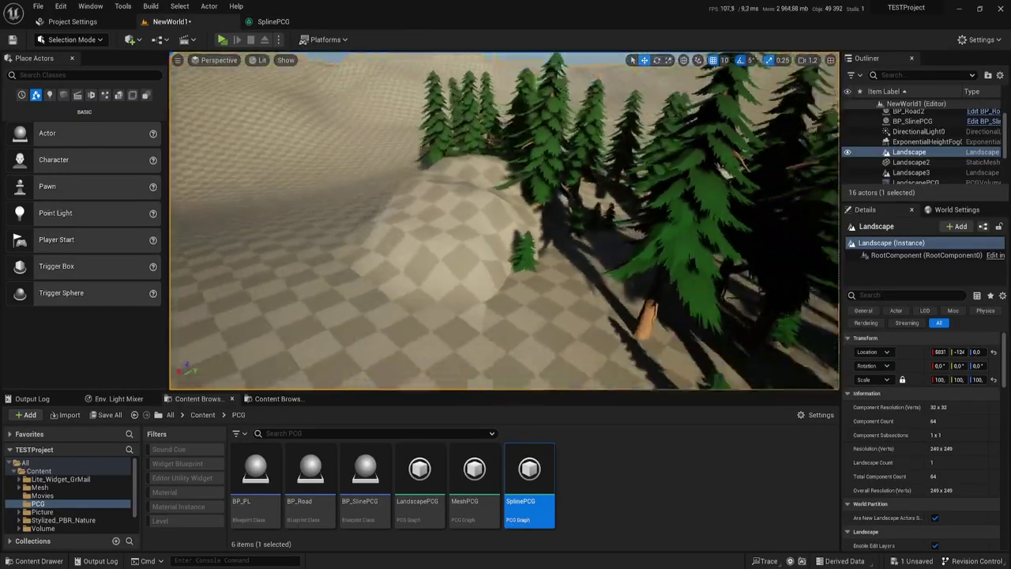
right_click_drag(504, 221, 2, 110)
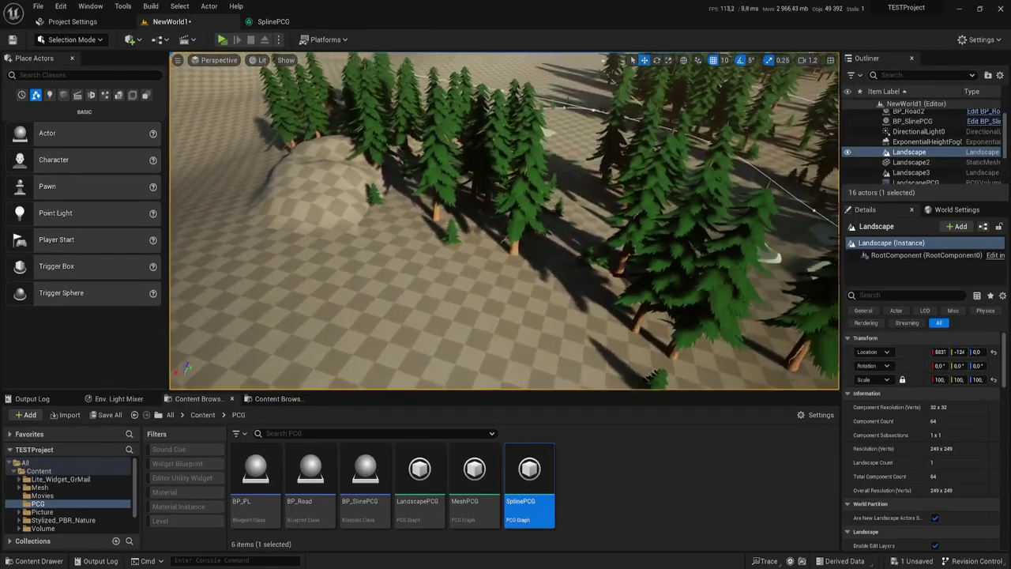
left_click(83, 40)
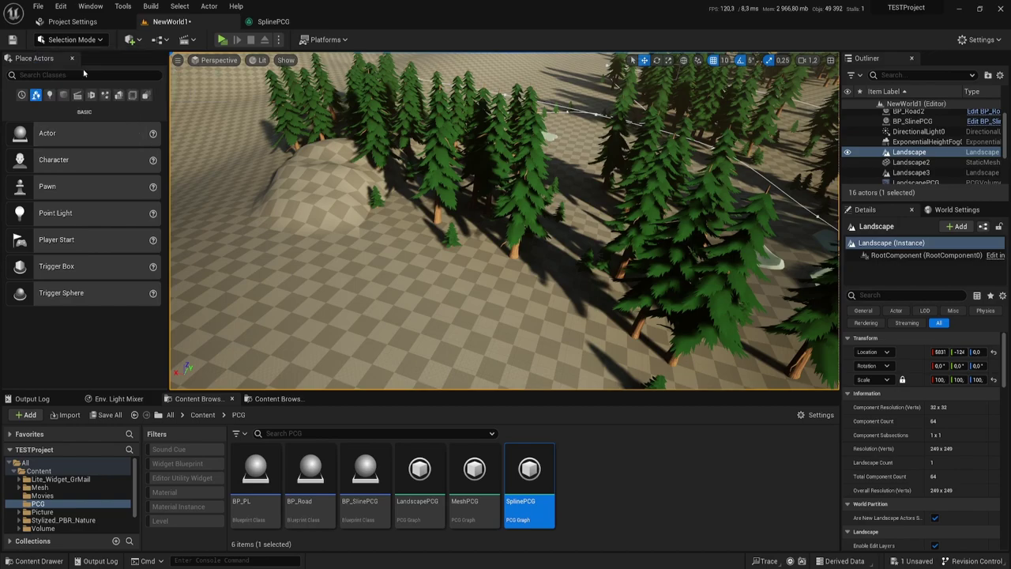
left_click(63, 63)
left_click_drag(311, 210, 424, 212)
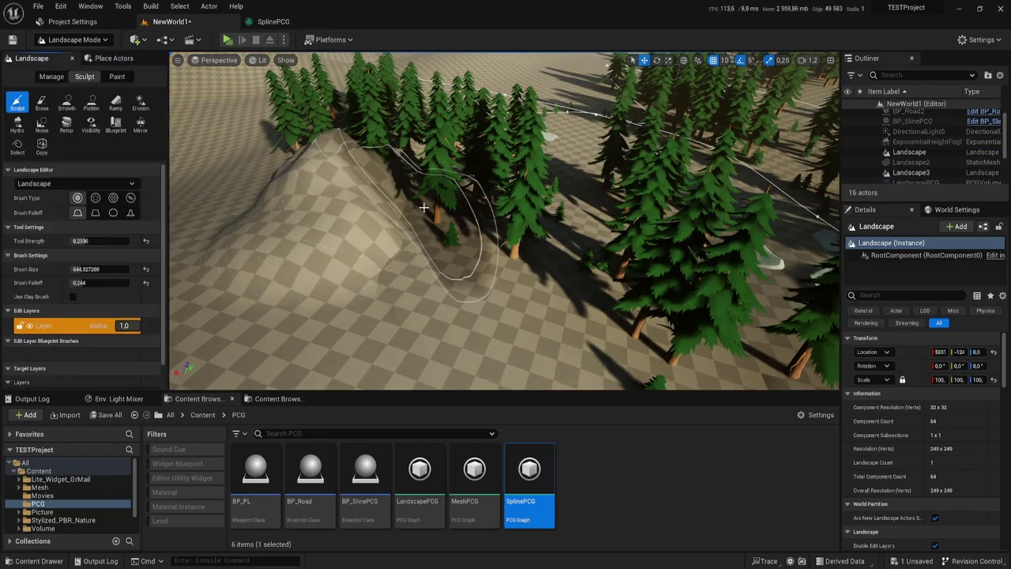
Step: Undo the hill and smooth down the sculpted mound with the Smooth tool
key("ctrl+z")
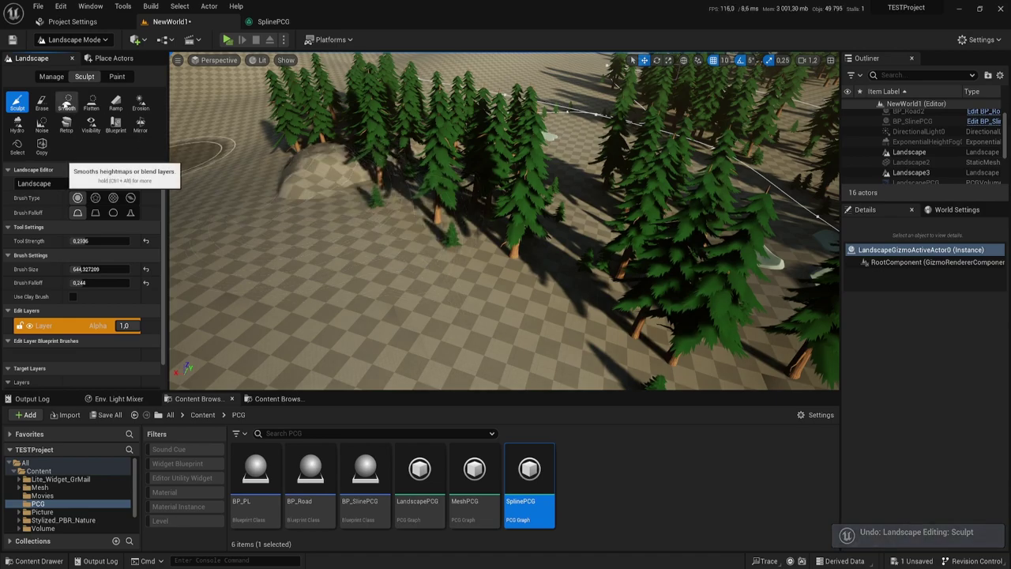
left_click(66, 103)
left_click_drag(253, 197, 297, 159)
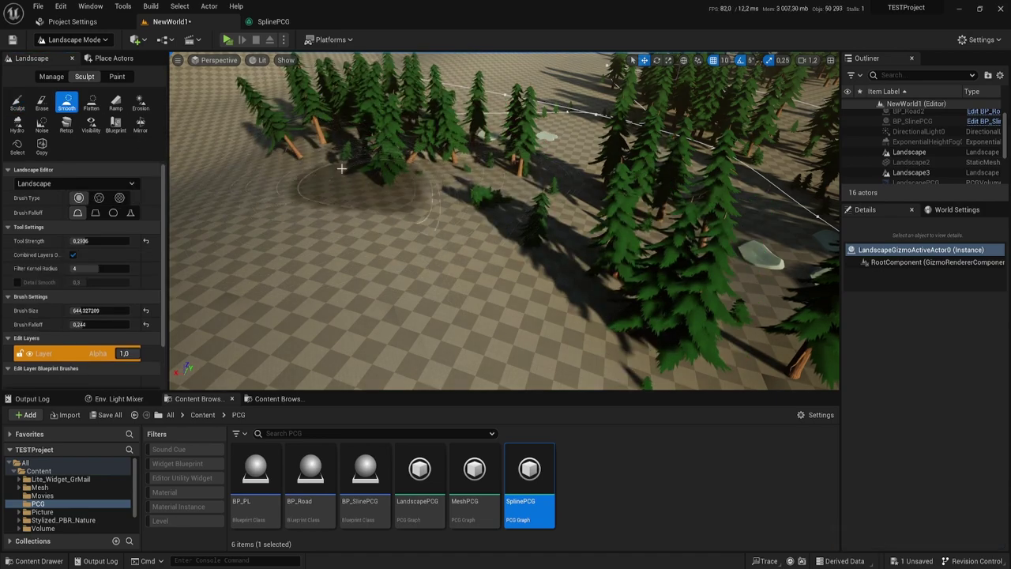
right_click_drag(454, 142, 454, 142)
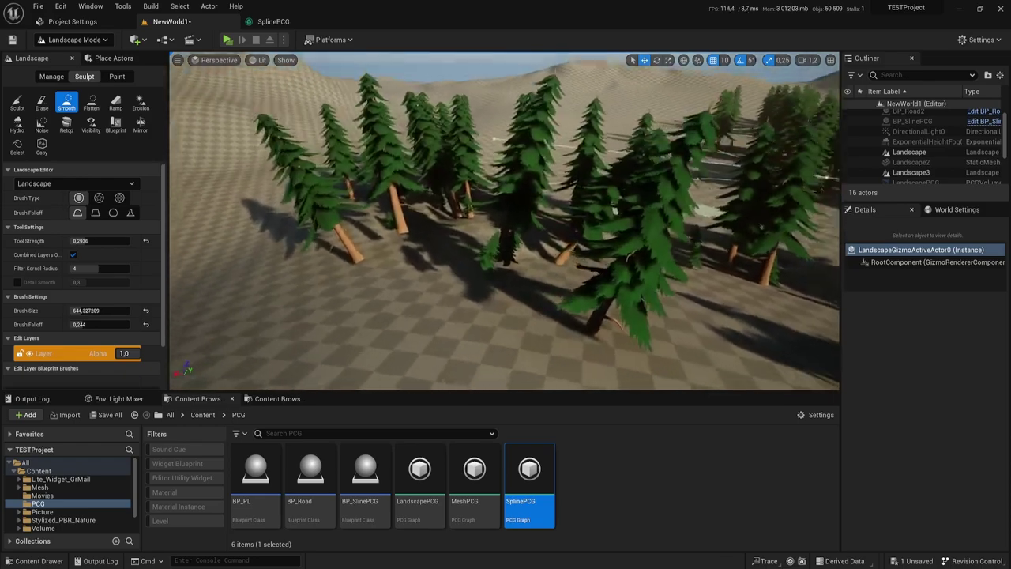
right_click_drag(389, 195, 389, 194)
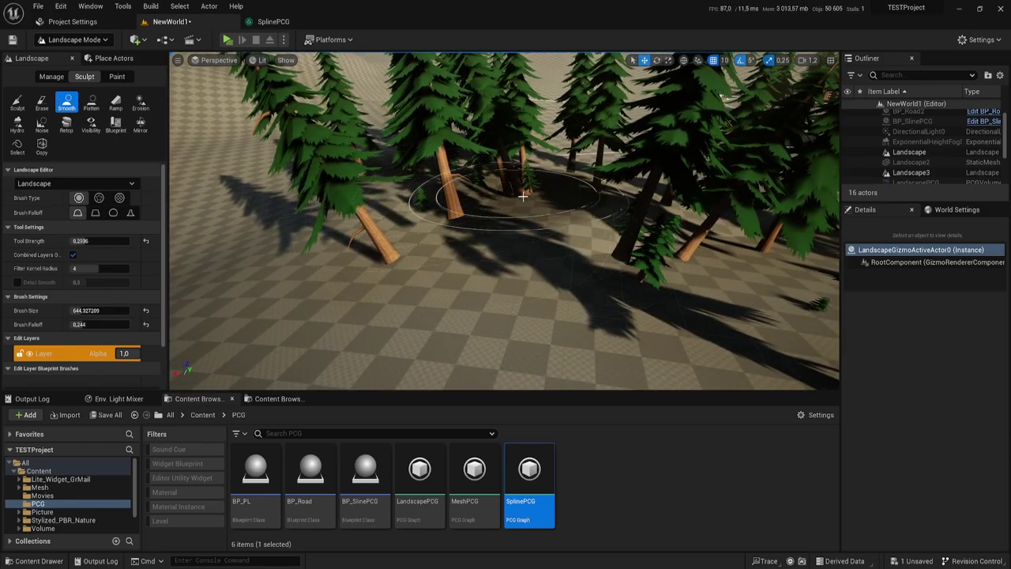
Step: Switch to the Sculpt tool and raise a mound in the ground among the trees
left_click(16, 102)
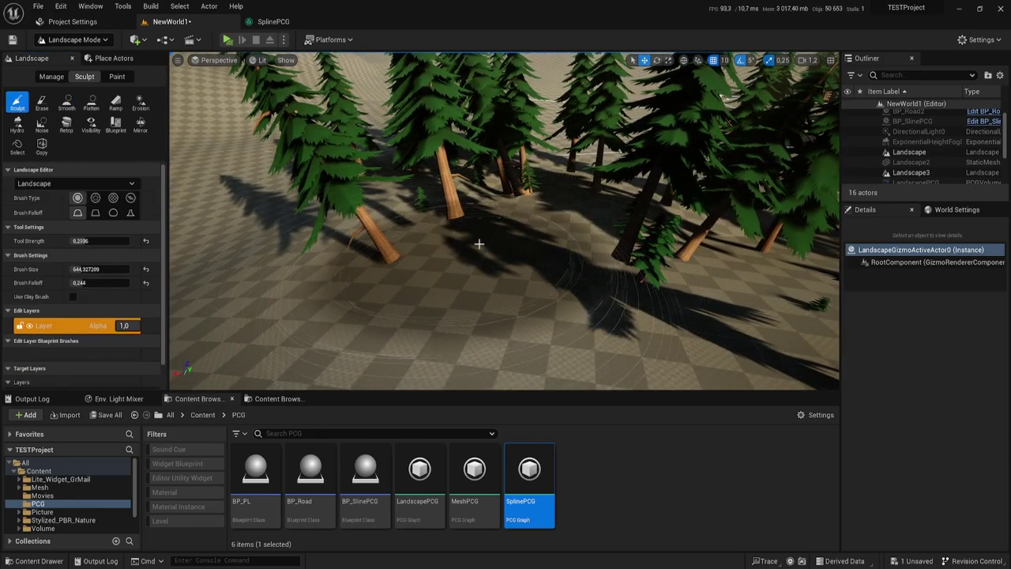
left_click_drag(479, 244, 564, 243)
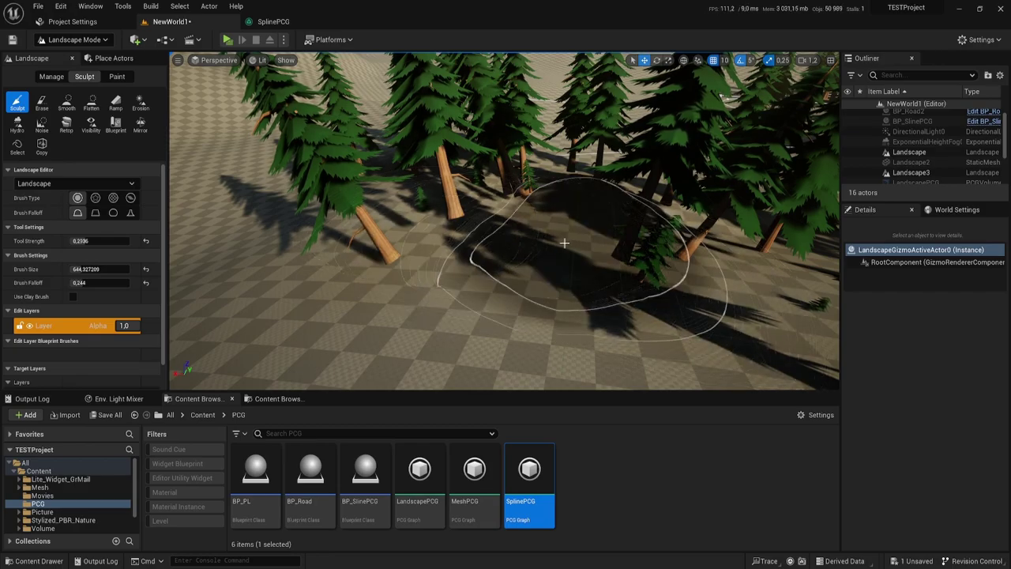
right_click_drag(564, 242, 563, 243)
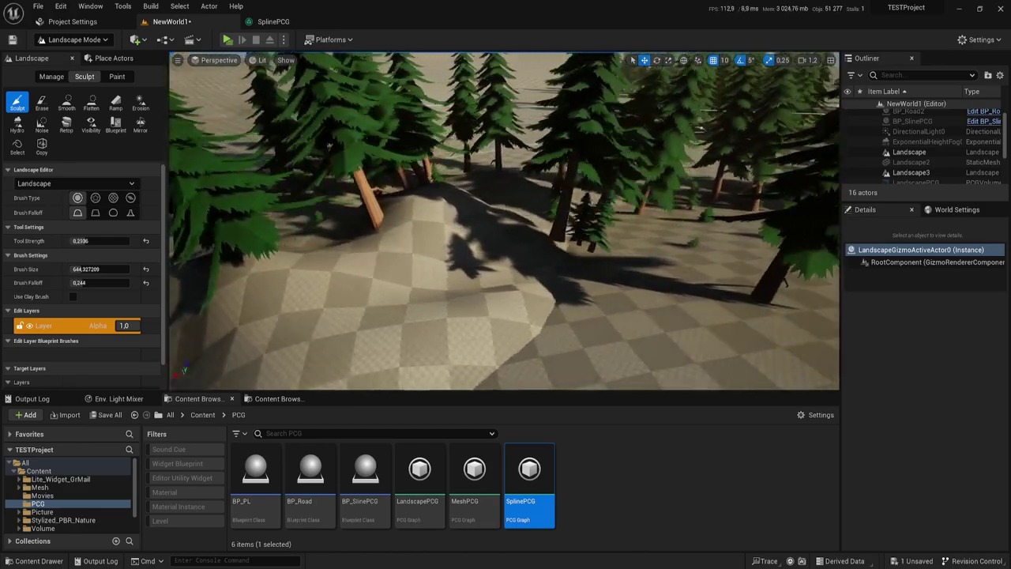
right_click_drag(490, 239, 489, 239)
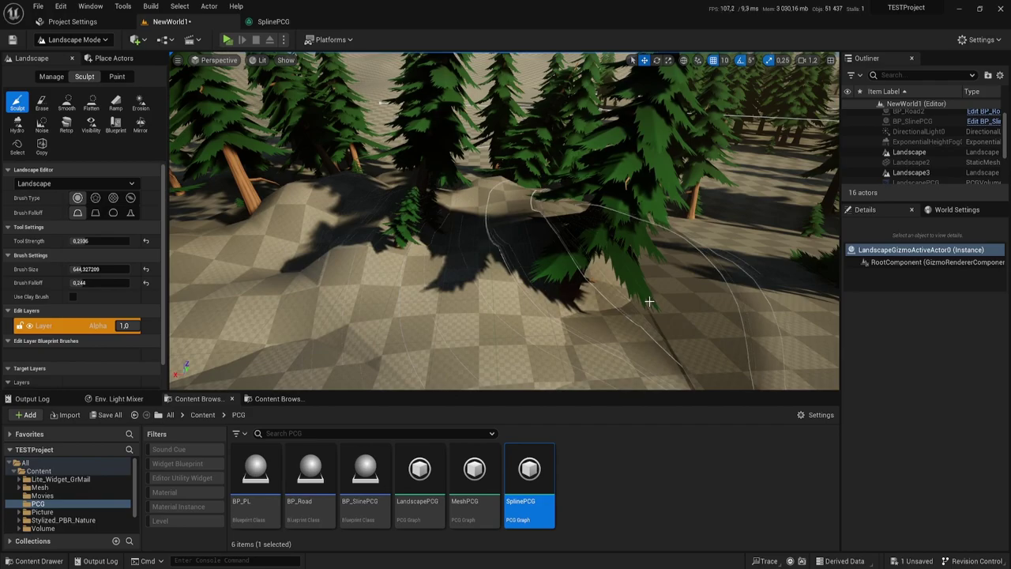
right_click_drag(648, 301, 636, 304)
right_click_drag(491, 290, 491, 289)
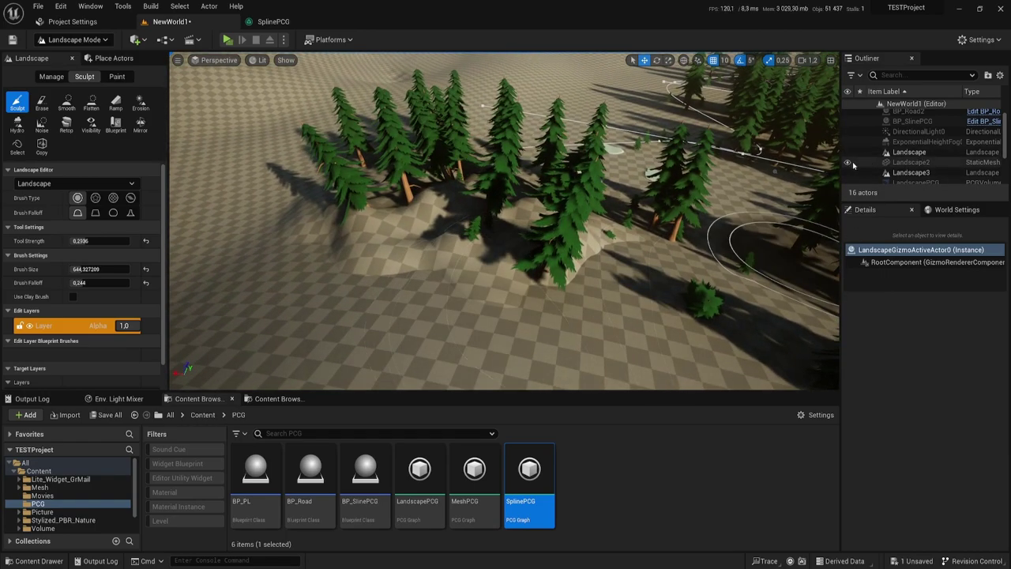
Step: Switch to Selection Mode and delete Landscape3 from the Outliner, confirming the reference warning
left_click(104, 41)
key("shift+1")
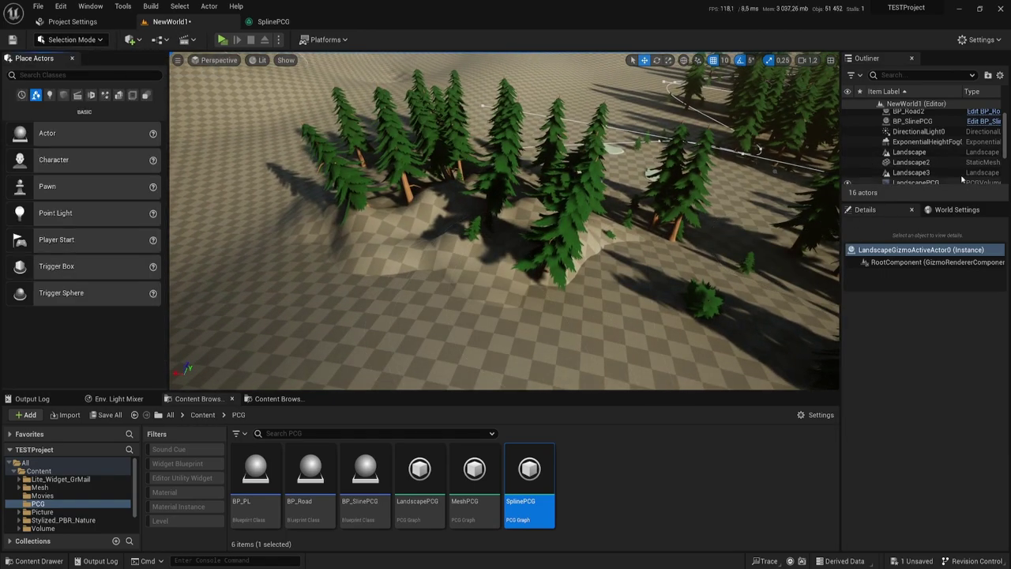
left_click(910, 162)
left_click(918, 153)
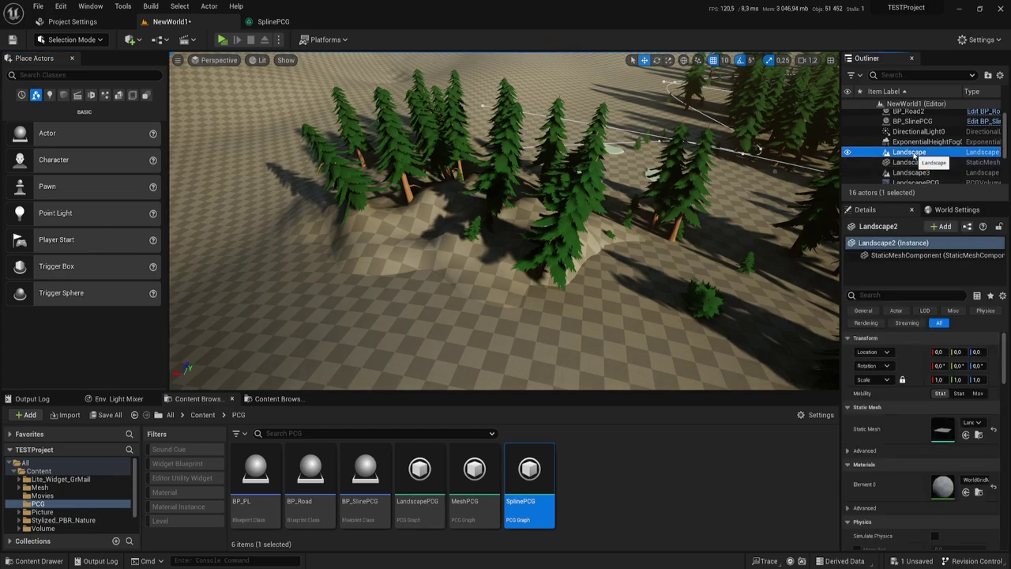
left_click(909, 172)
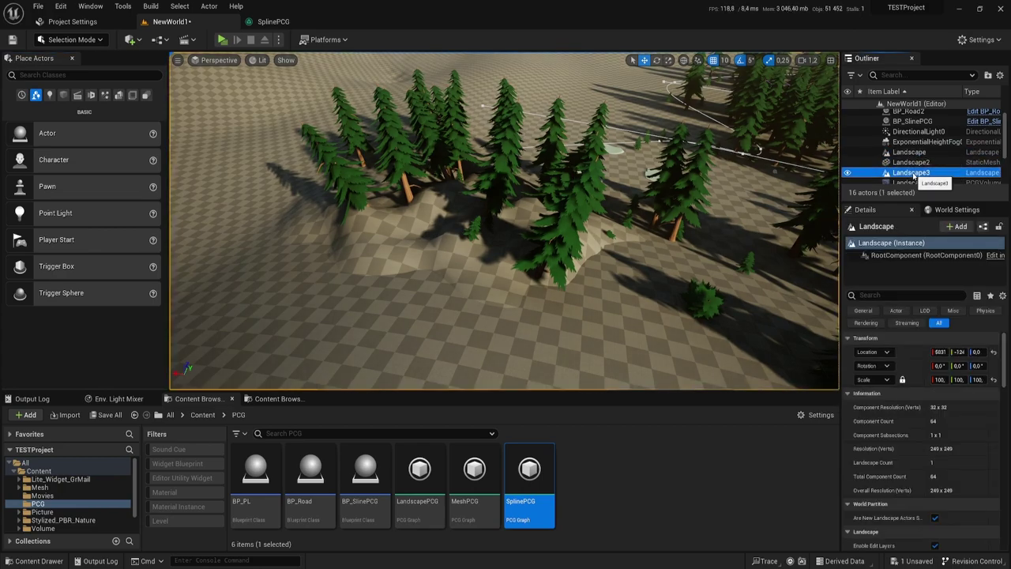
double_click(909, 173)
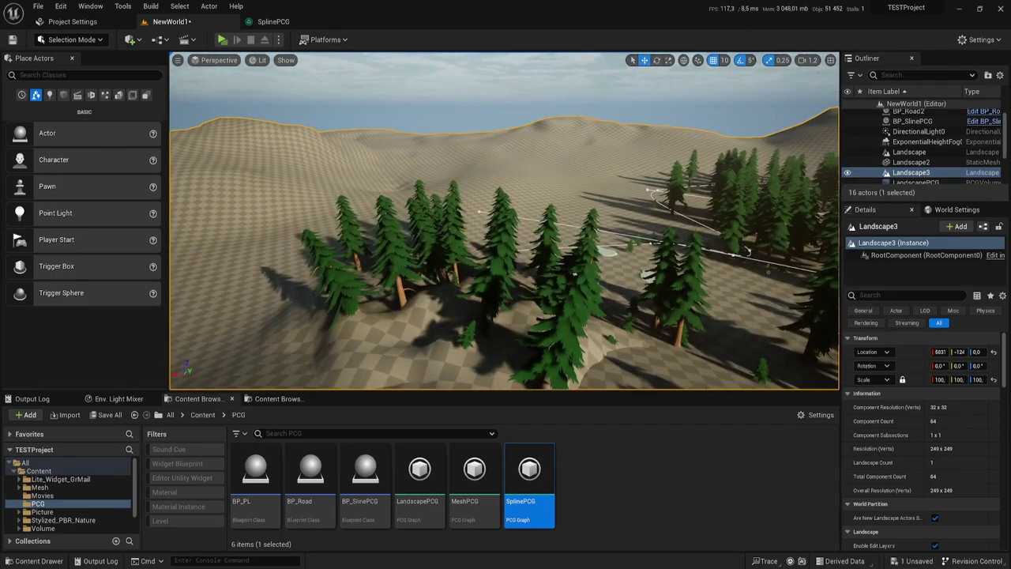
key("Delete")
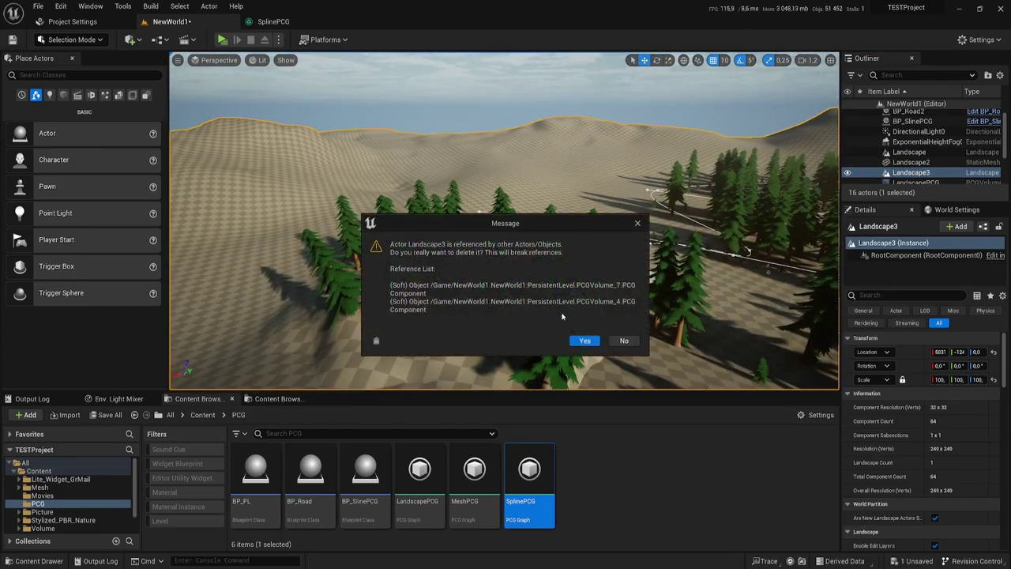
left_click(584, 340)
right_click_drag(587, 293, 587, 293)
left_click(75, 42)
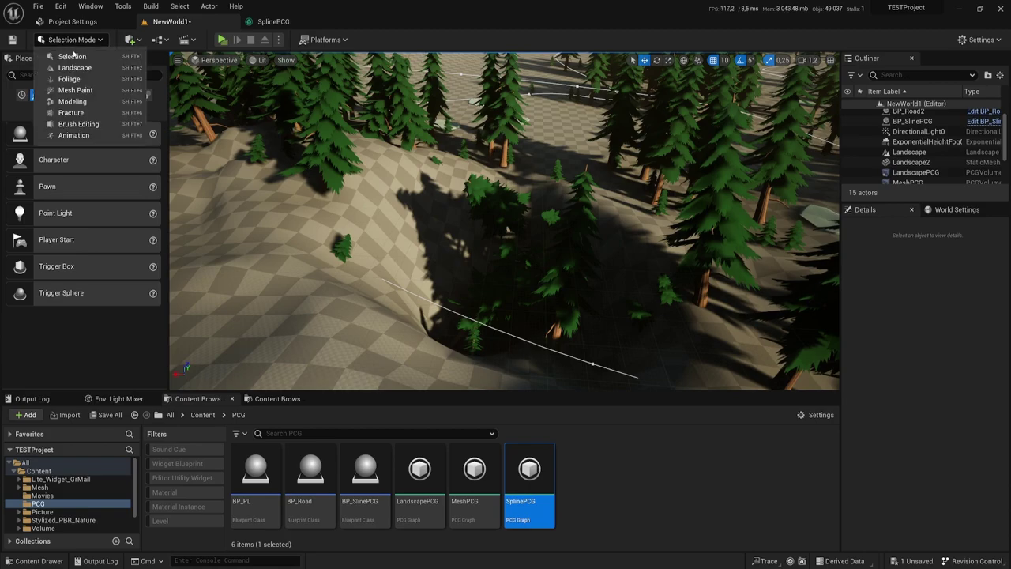
key("Escape")
key("shift+2")
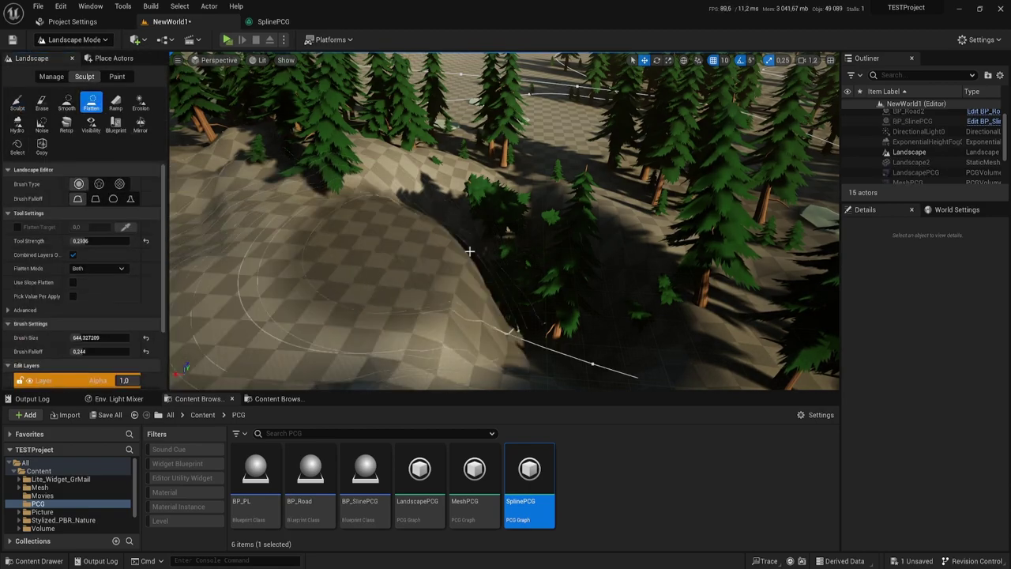
right_click_drag(608, 241, 609, 242)
right_click_drag(526, 266, 526, 266)
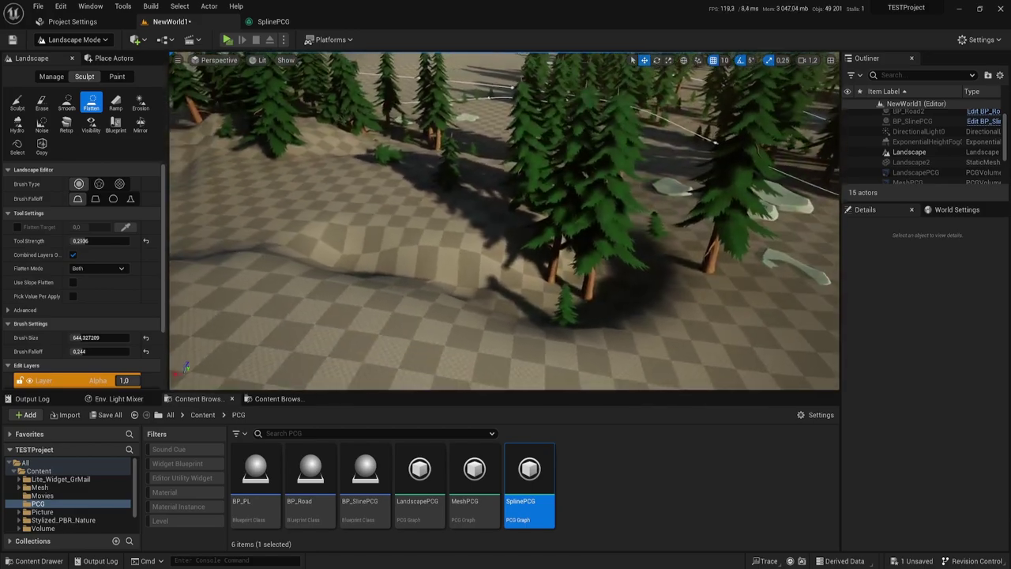
right_click_drag(418, 181, 418, 180)
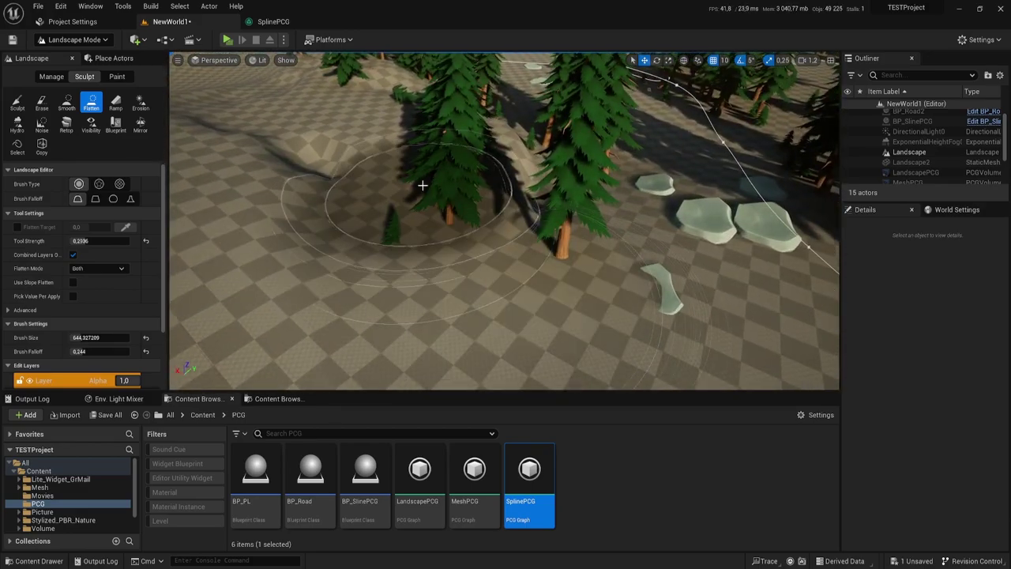
right_click_drag(397, 218, 397, 219)
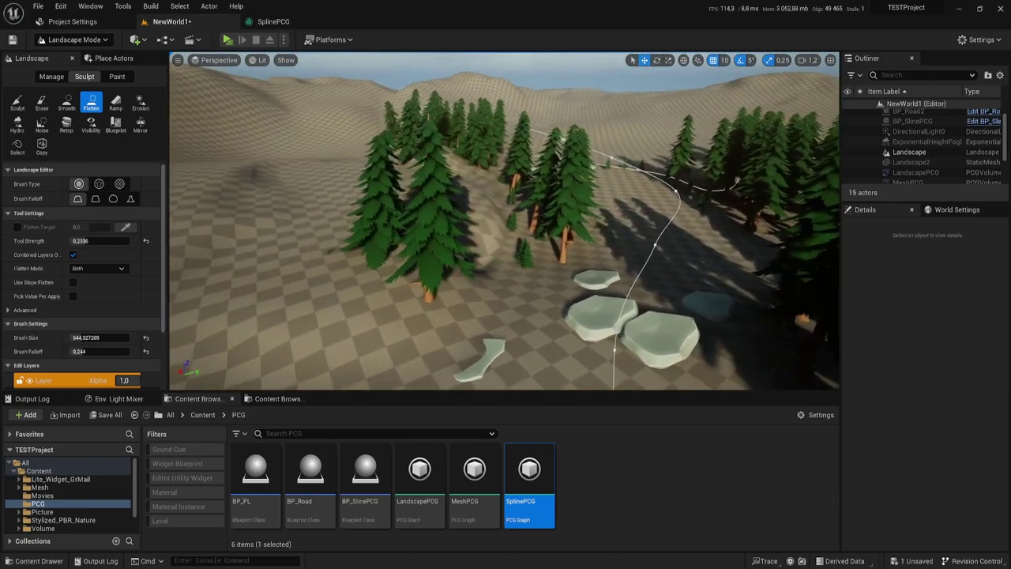
left_click(72, 40)
left_click(83, 51)
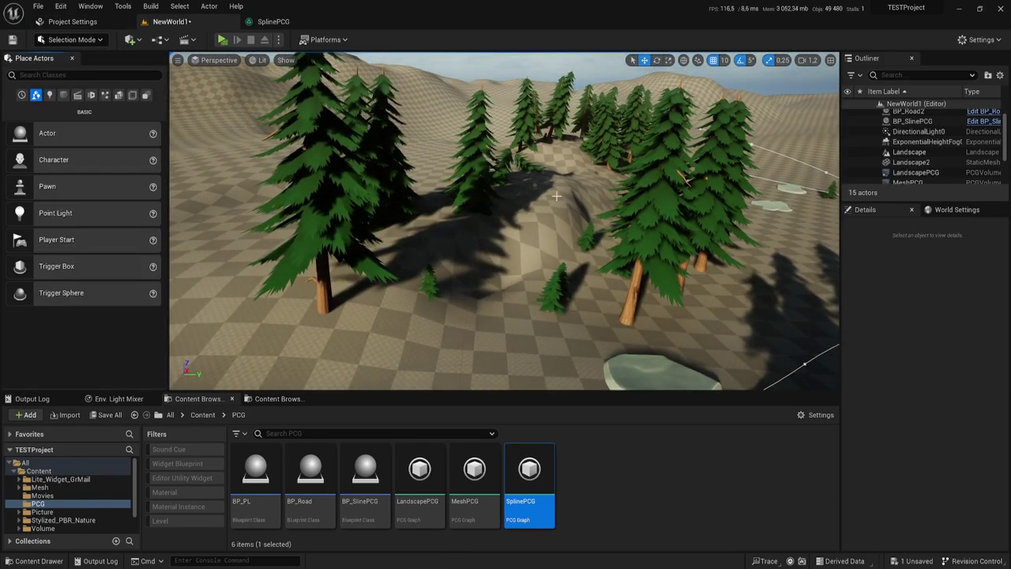
Step: Generate, Cleanup and Generate the SplinePCG trees again, then select MeshPCG in the Outliner
left_click(672, 201)
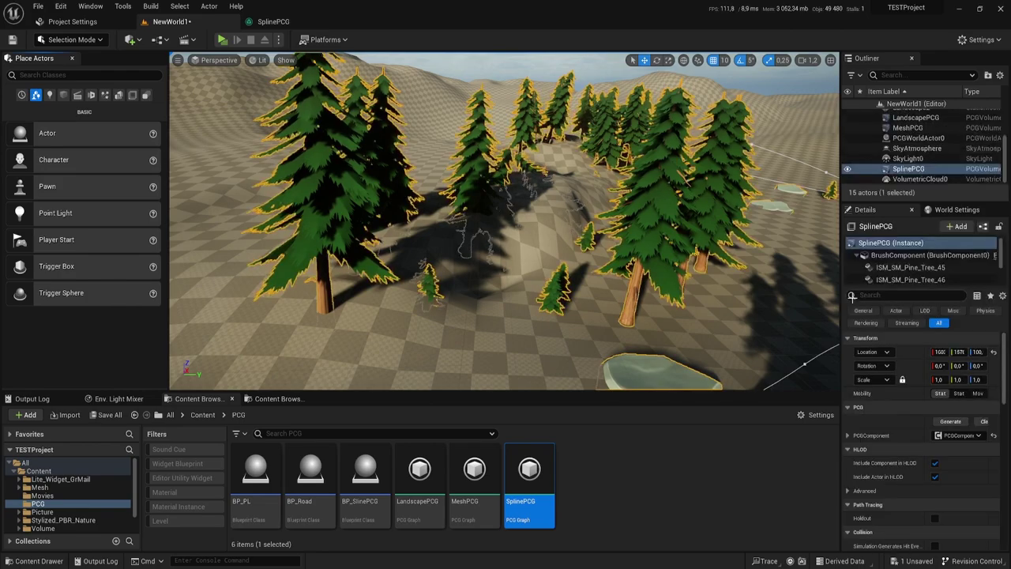
left_click(960, 424)
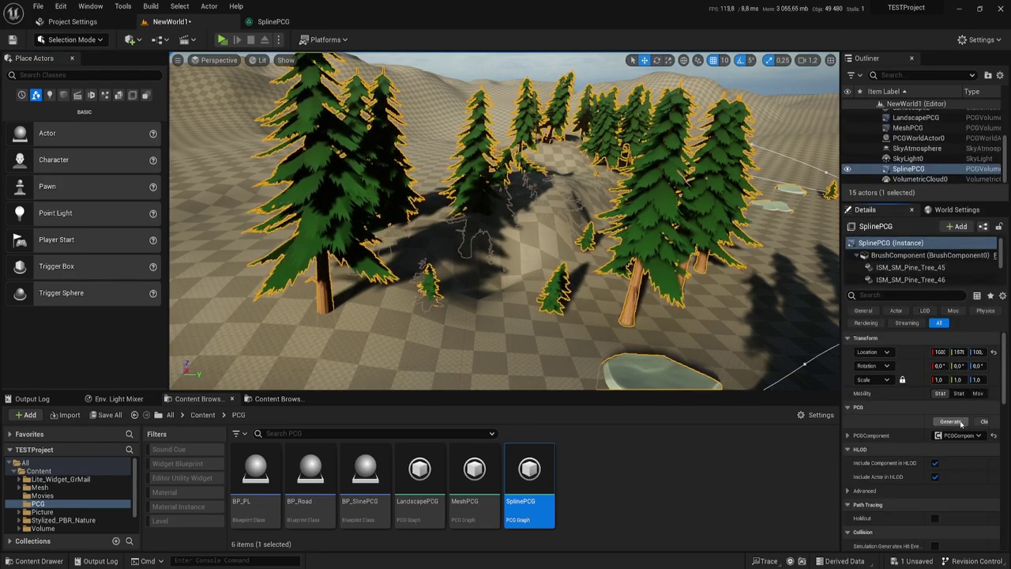
left_click(983, 422)
left_click(958, 422)
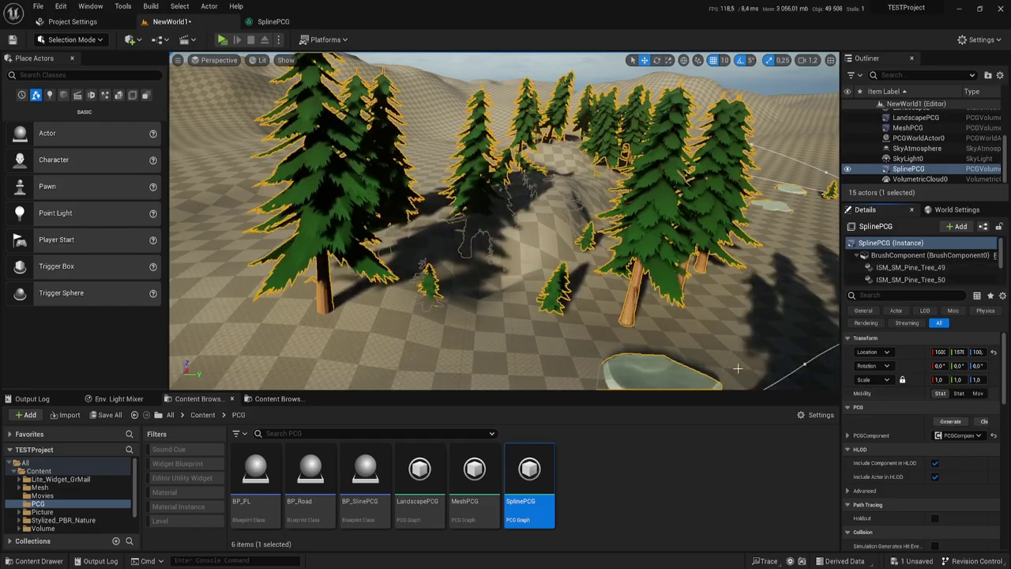
right_click_drag(561, 278, 505, 237)
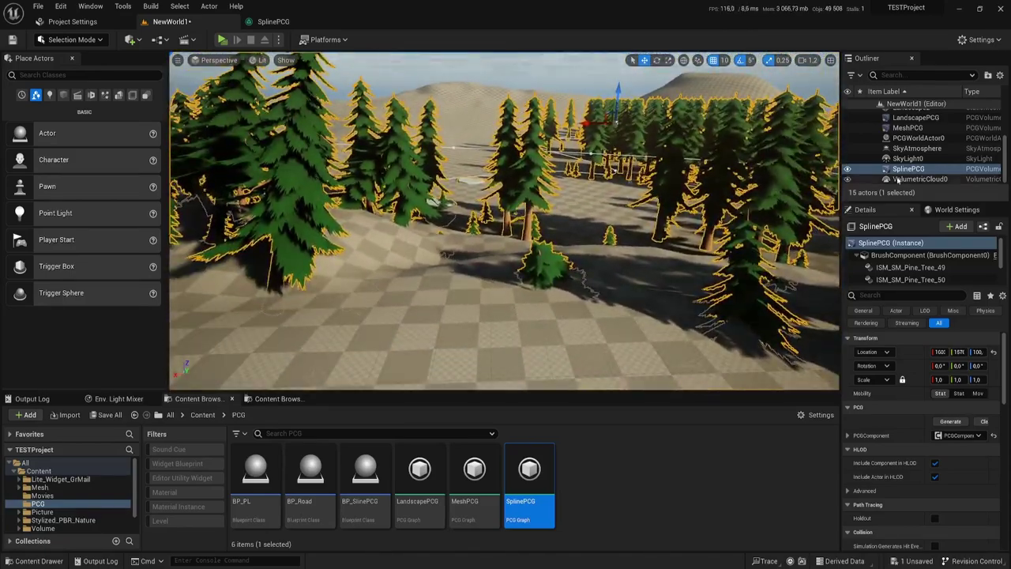
left_click(916, 128)
scroll(919, 130, "up", 1)
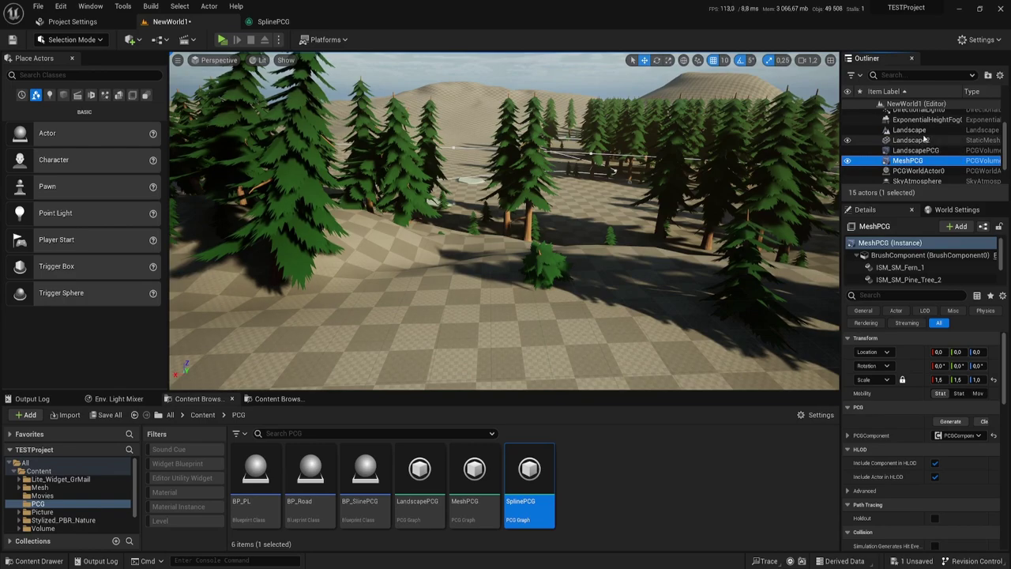
Step: Save the NewWorld1 level, then Cleanup and Generate the MeshPCG rocks, ferns and trees
left_click(108, 414)
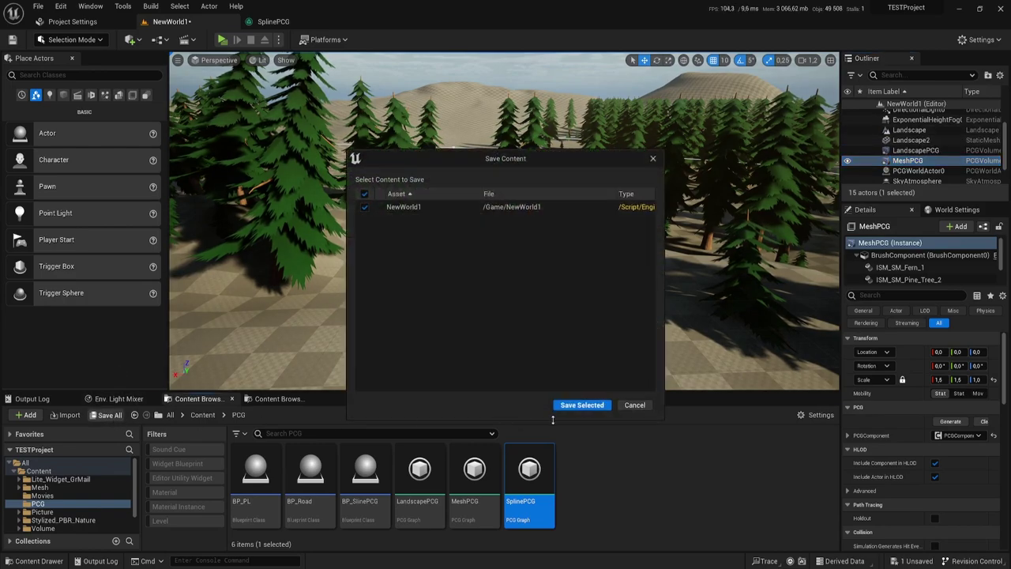
left_click(581, 405)
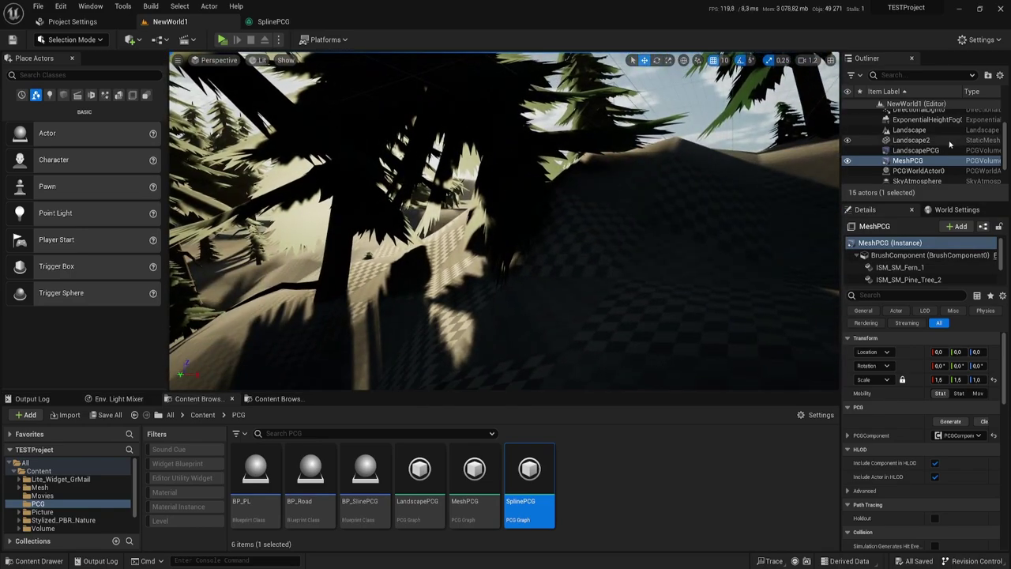
left_click(977, 423)
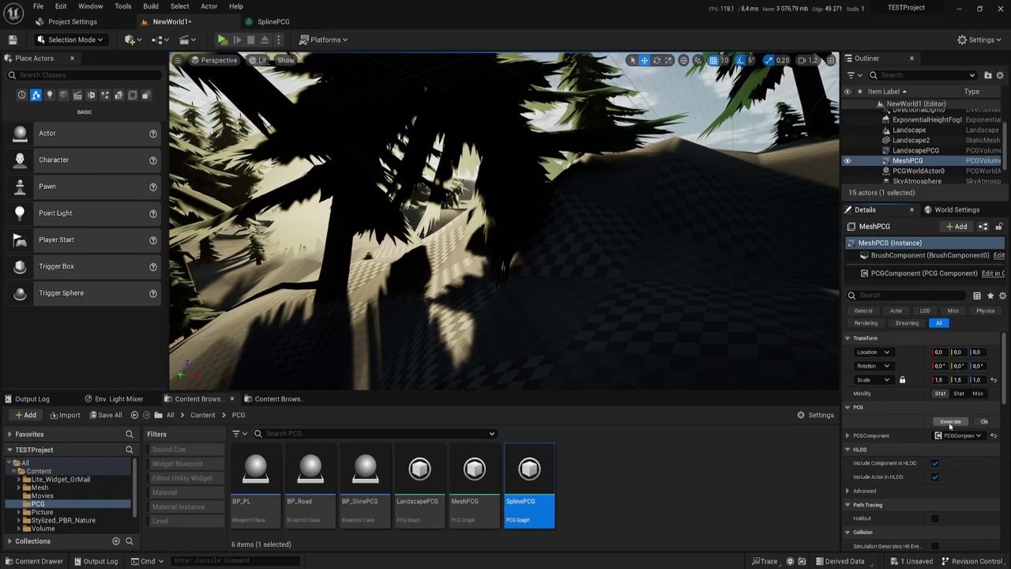
left_click(949, 423)
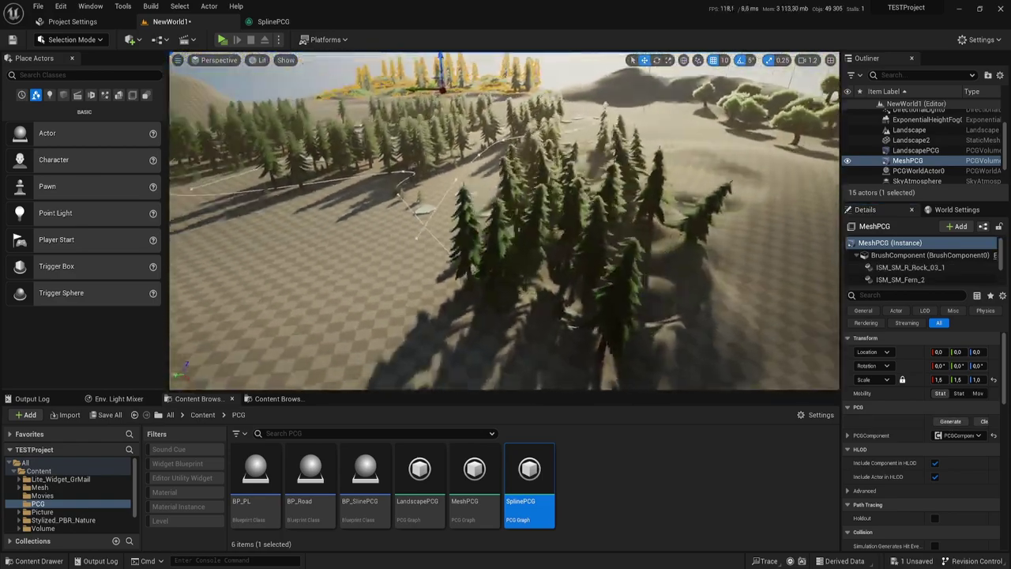
mouse_move(503, 237)
left_mouse_down()
mouse_move(504, 158)
mouse_move(474, 181)
mouse_move(505, 205)
mouse_move(506, 195)
left_mouse_up()
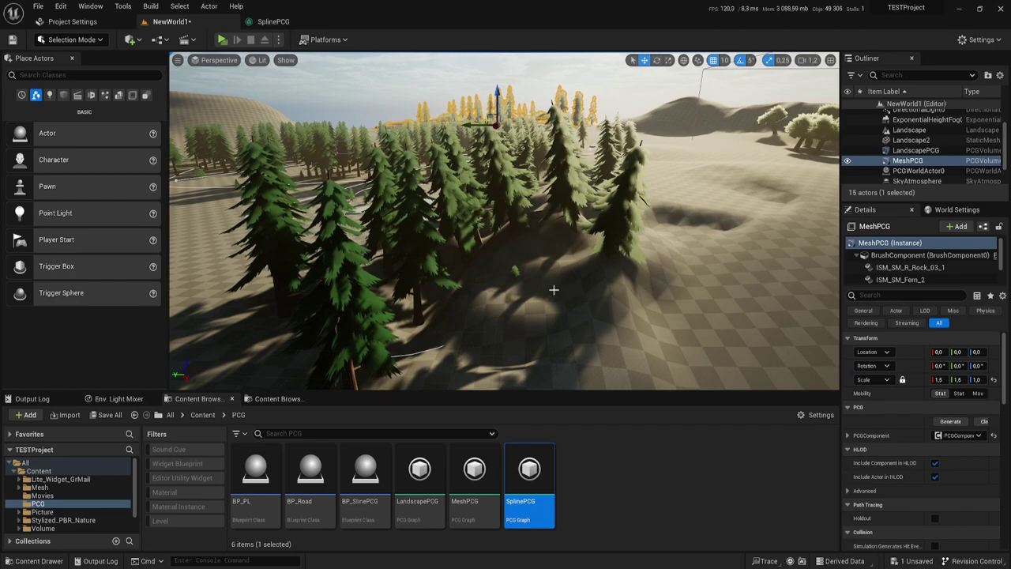
Step: In Landscape Mode flatten the raised ground among the trees, then return to Selection Mode
left_click(71, 39)
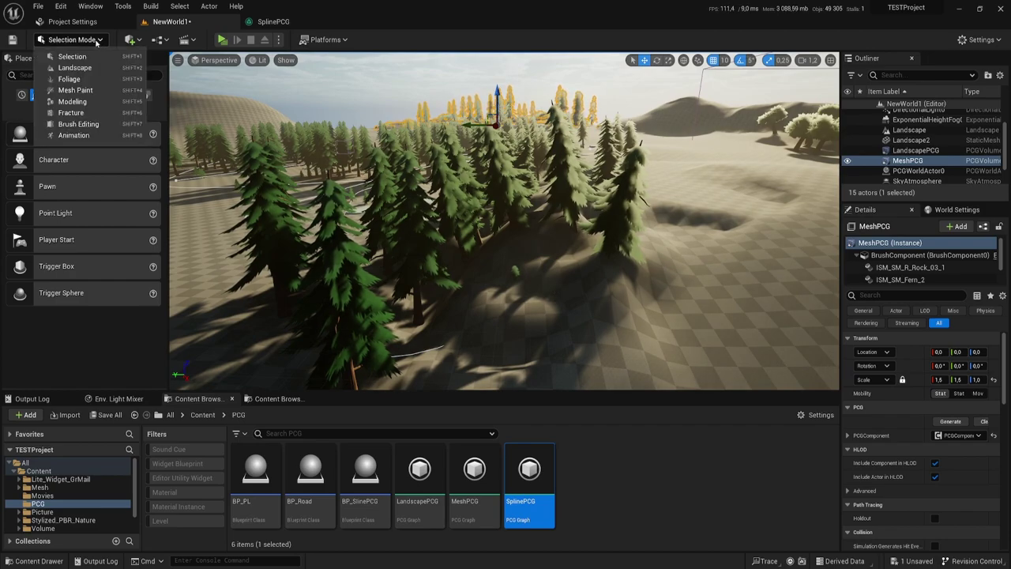
left_click(69, 71)
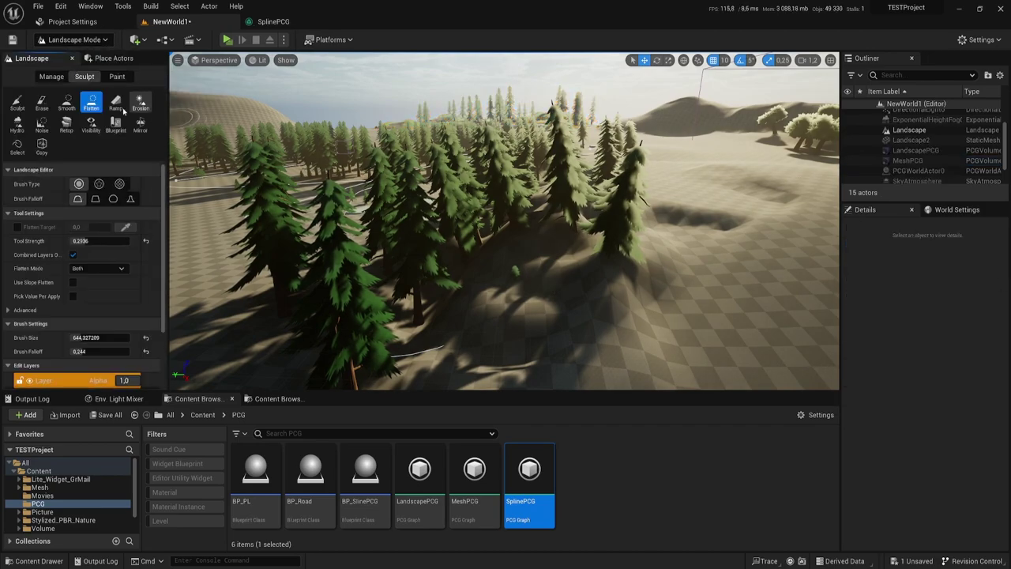
mouse_move(444, 289)
right_mouse_down()
mouse_move(424, 221)
mouse_move(415, 223)
right_mouse_up()
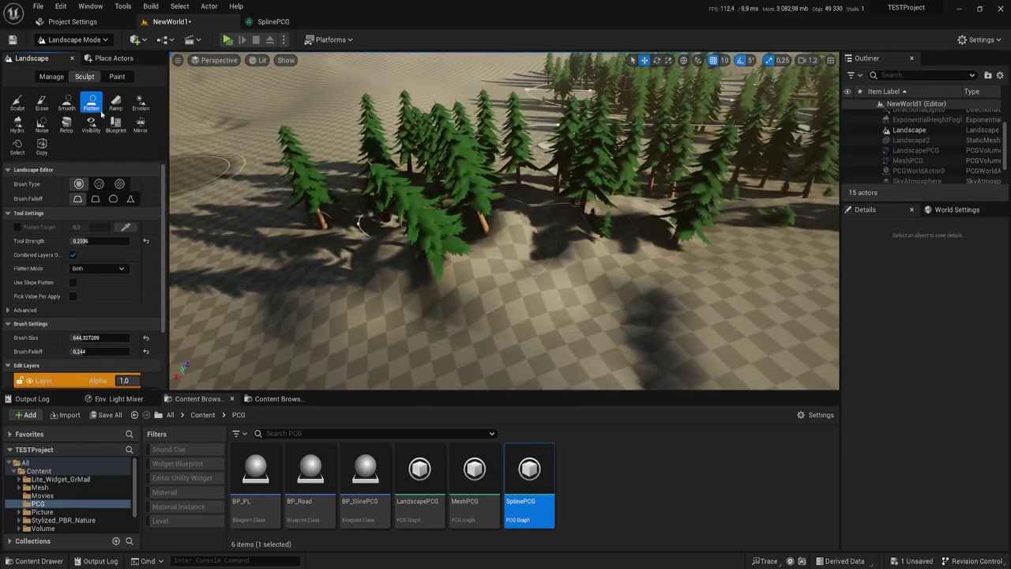
mouse_move(699, 282)
left_mouse_down()
mouse_move(401, 233)
mouse_move(463, 292)
left_mouse_up()
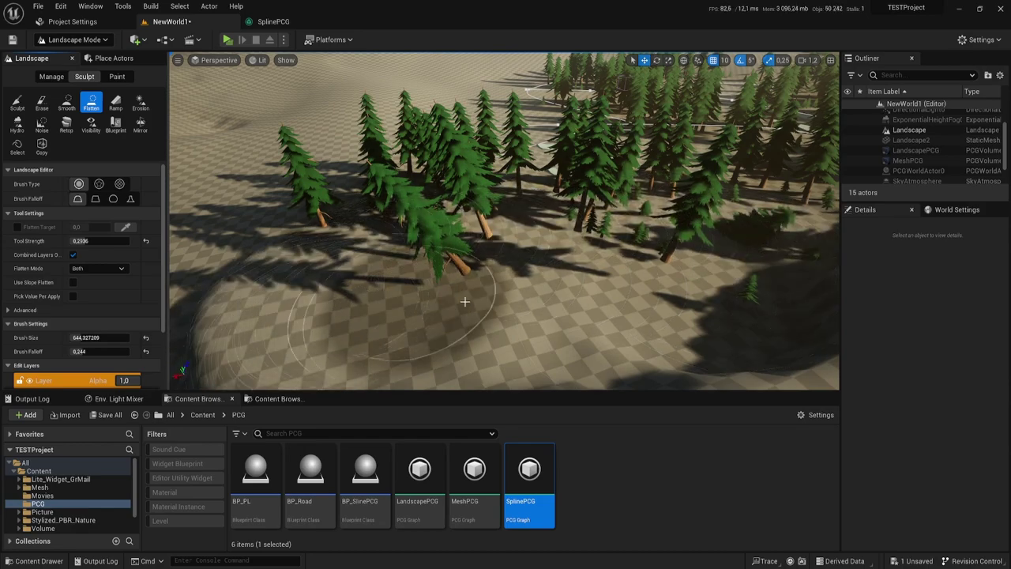
right_click_drag(462, 293, 593, 265)
left_click_drag(593, 266, 508, 214)
mouse_move(508, 214)
right_mouse_down()
mouse_move(389, 286)
mouse_move(51, 70)
right_mouse_up()
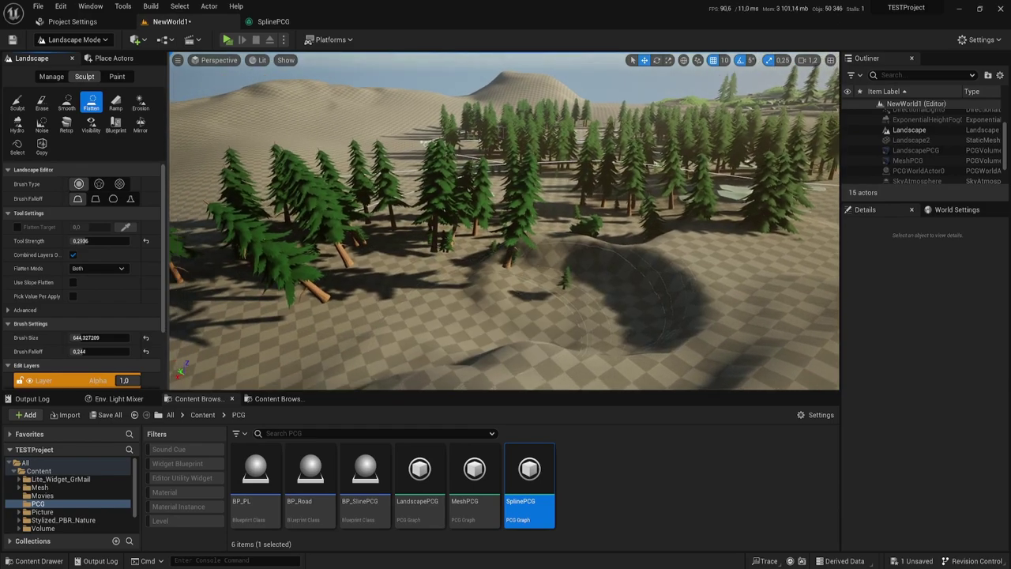
left_click(73, 40)
left_click(71, 52)
Step: Select the SplinePCG volume and Cleanup then Generate its trees and rocks
right_click_drag(506, 237, 506, 253)
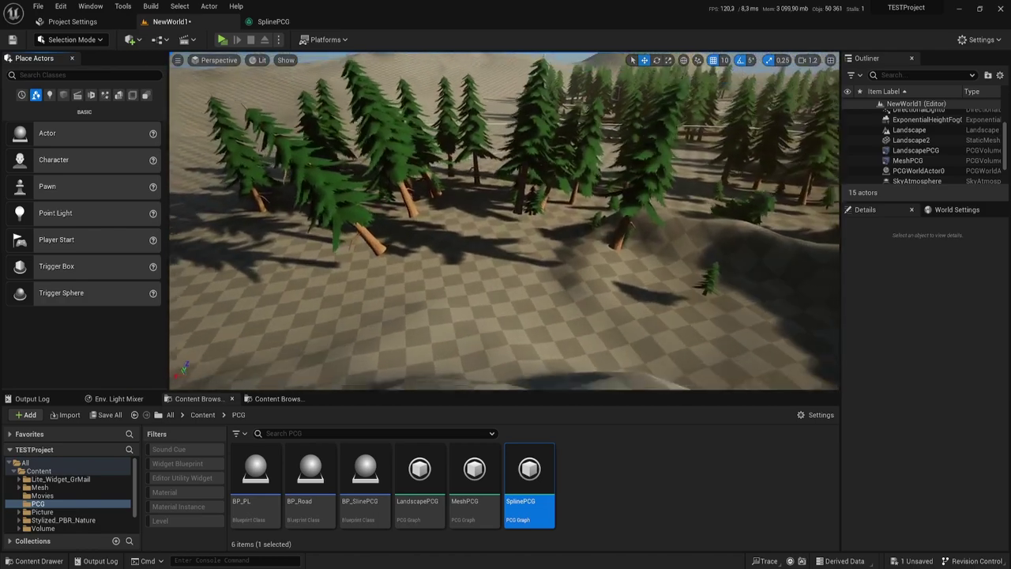
left_click(505, 237)
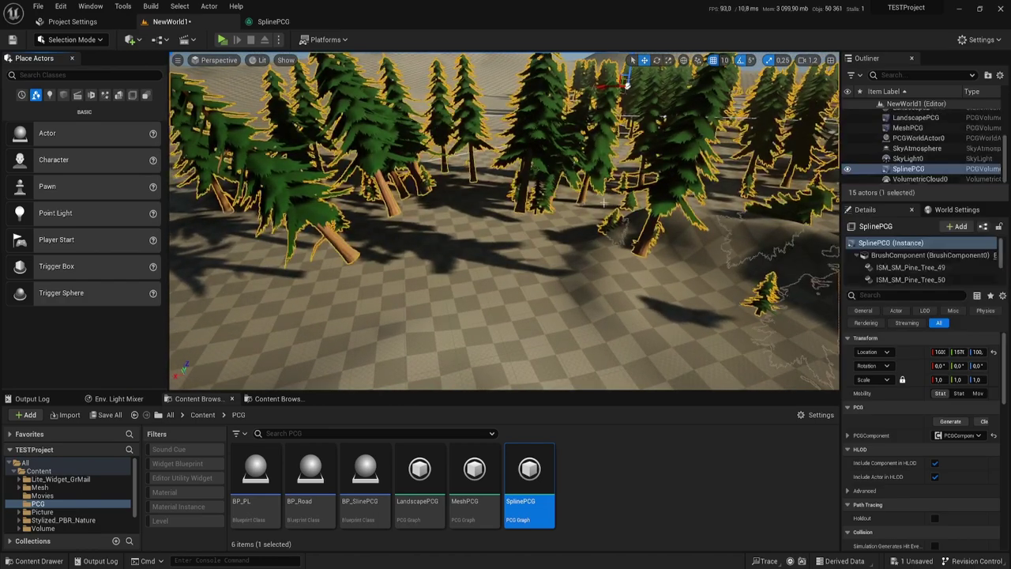
left_click(979, 422)
left_click(951, 422)
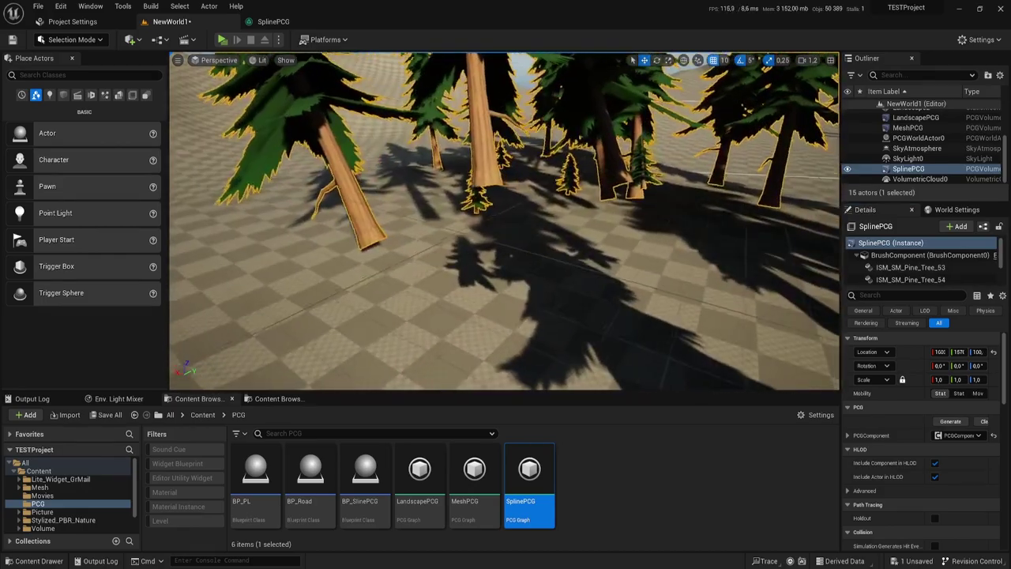
right_click_drag(506, 221, 505, 221)
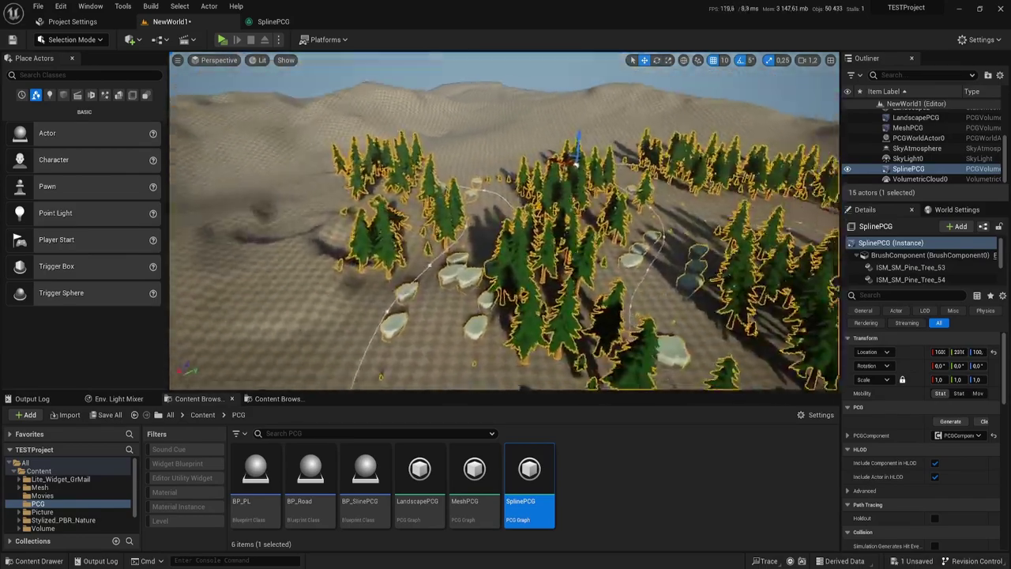
Step: Generate the forest layout twice more, inspect it, and bring up the SplinePCG graph tab
left_click(950, 421)
left_click(950, 421)
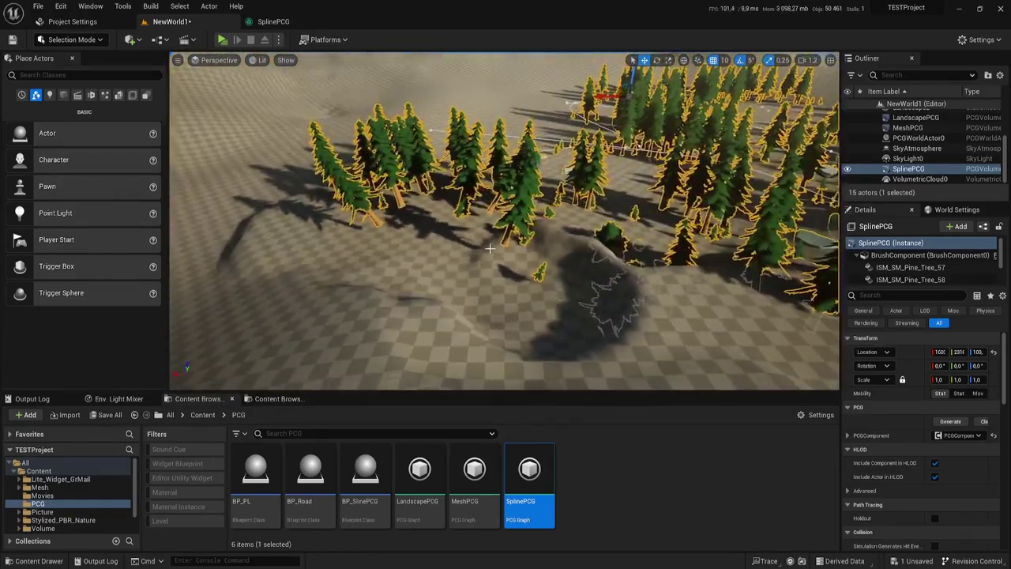
right_click_drag(665, 262, 664, 262)
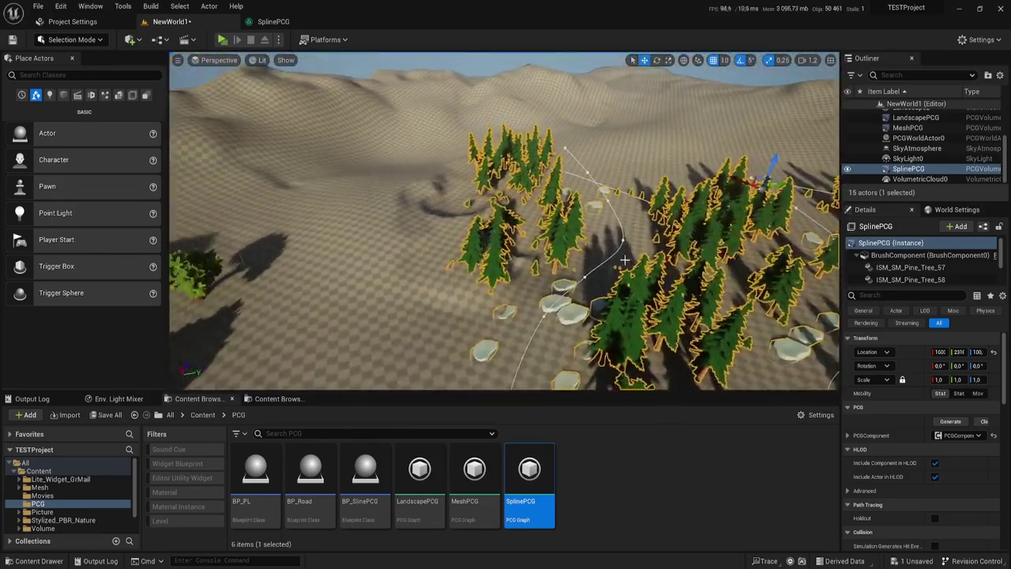
left_click(278, 24)
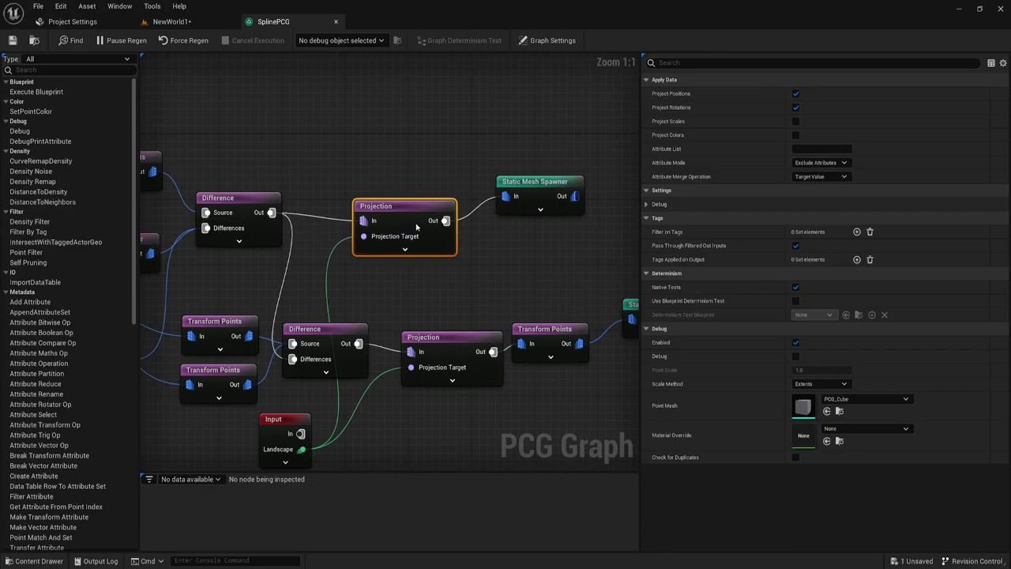
Step: Break the tree branch's Projection wires and view the level without the pines
left_click(370, 221, "alt")
left_click(478, 206)
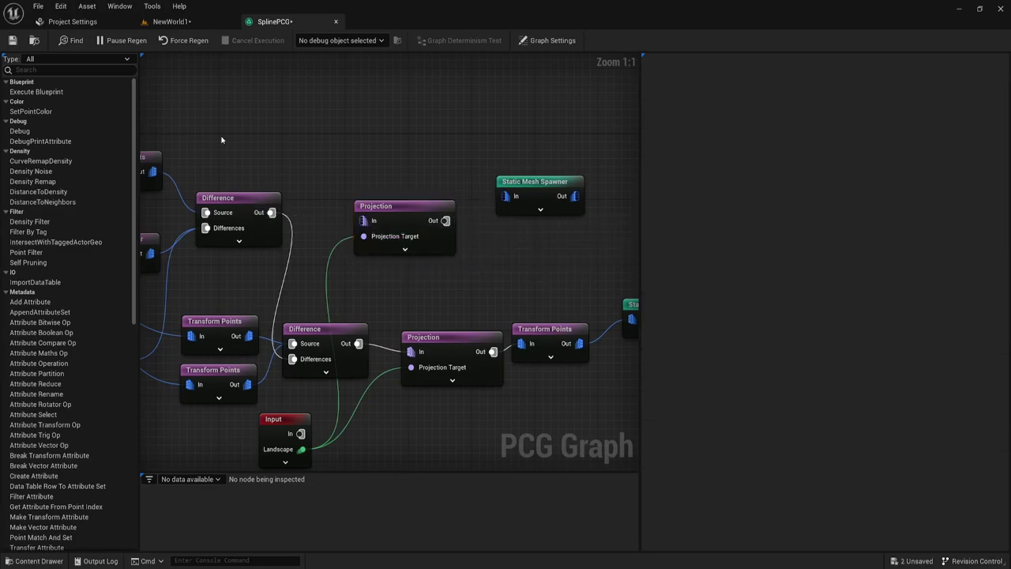
left_click(34, 41)
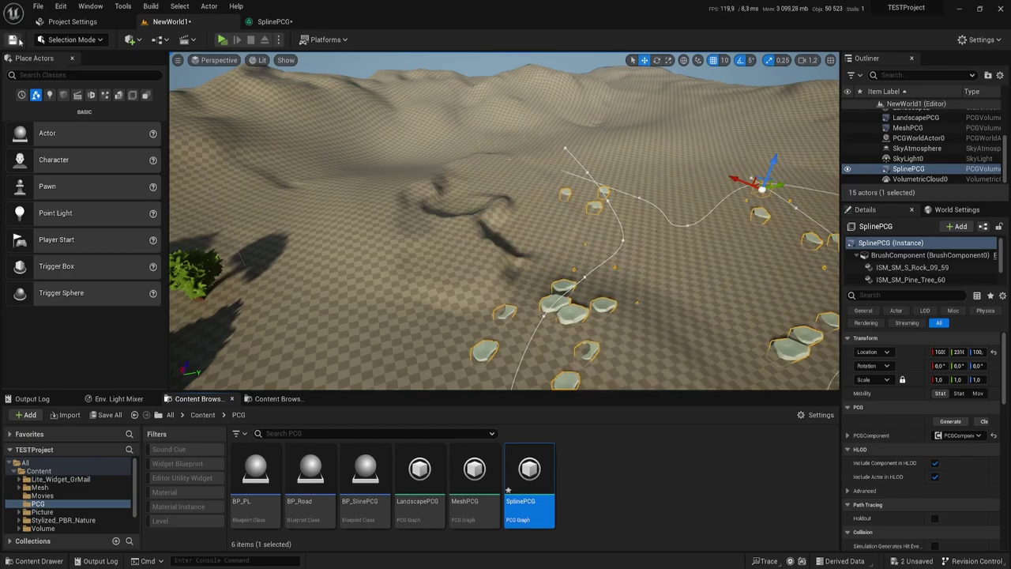
left_click(14, 40)
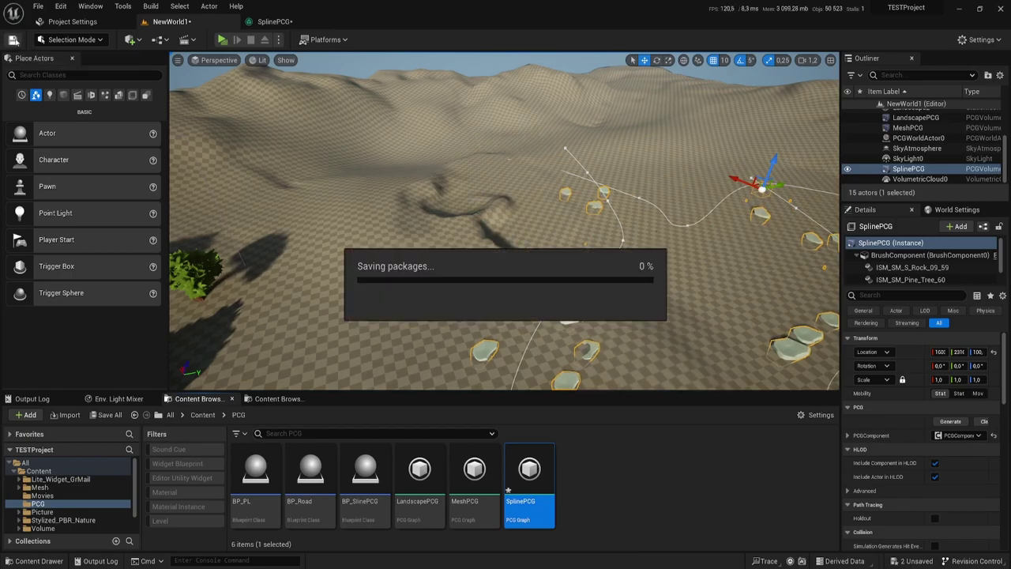
Step: Reconnect the first Difference output to Projection In and save the SplinePCG graph
left_click(273, 21)
left_click(13, 41)
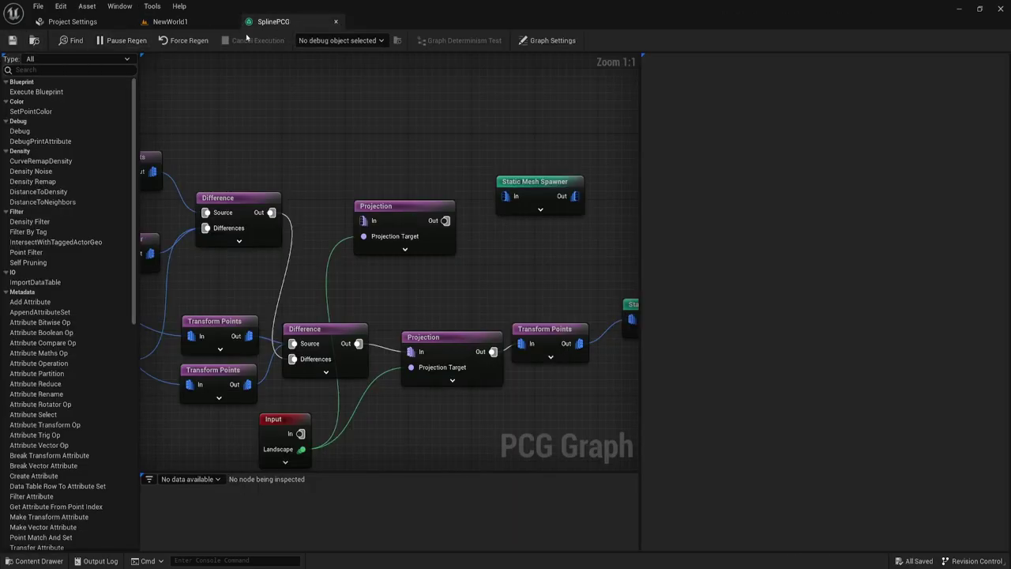
left_click_drag(271, 212, 367, 223)
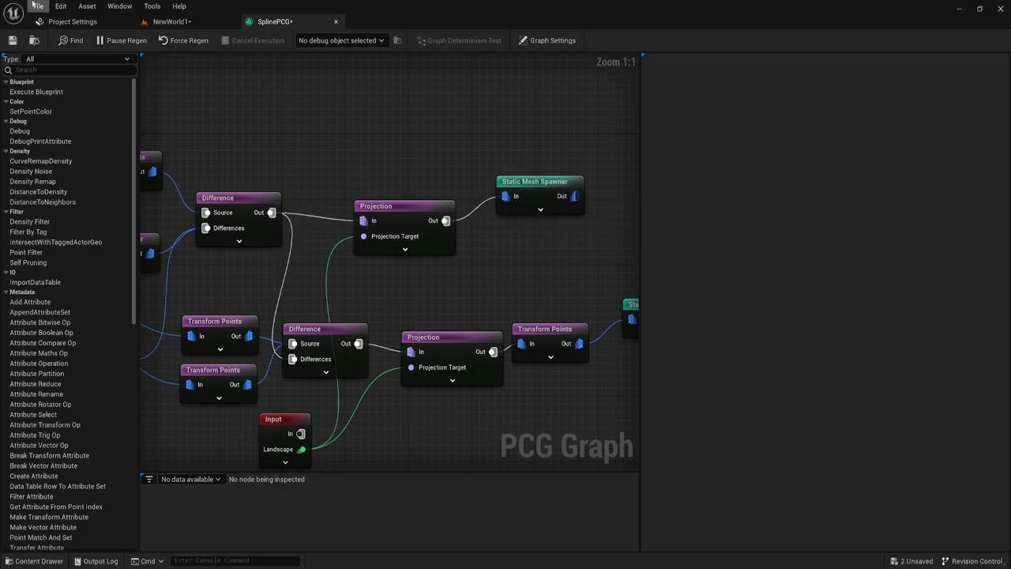
left_click(13, 40)
left_click(183, 22)
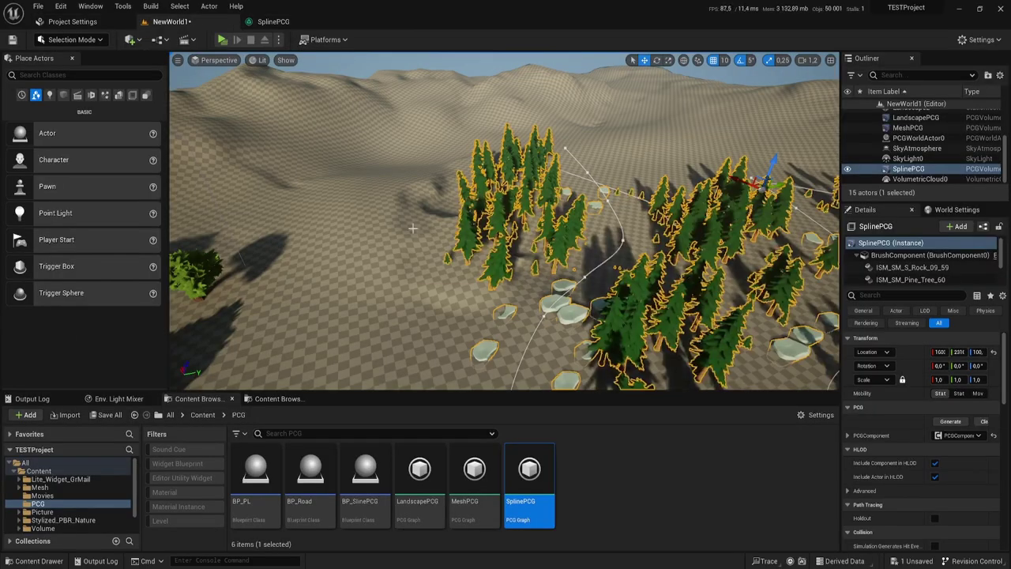
right_click_drag(505, 221, 505, 221)
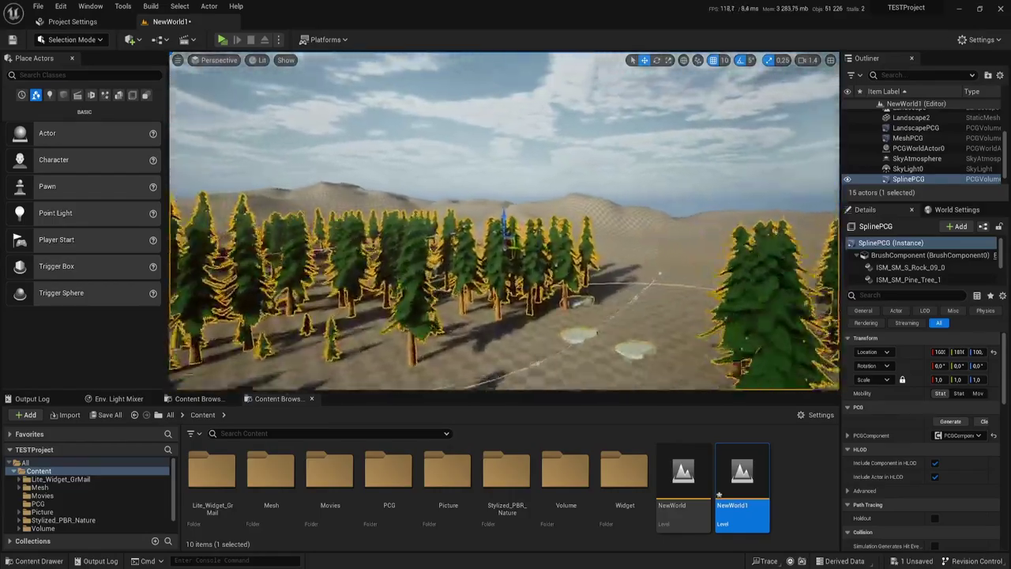
right_click_drag(504, 221, 504, 300)
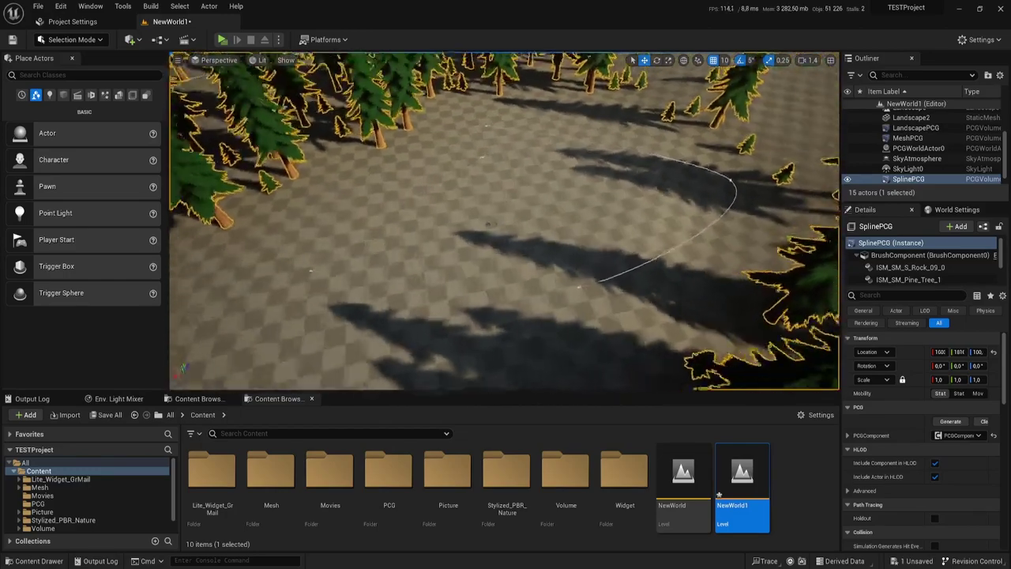
right_click_drag(395, 287, 370, 288)
left_click(514, 252)
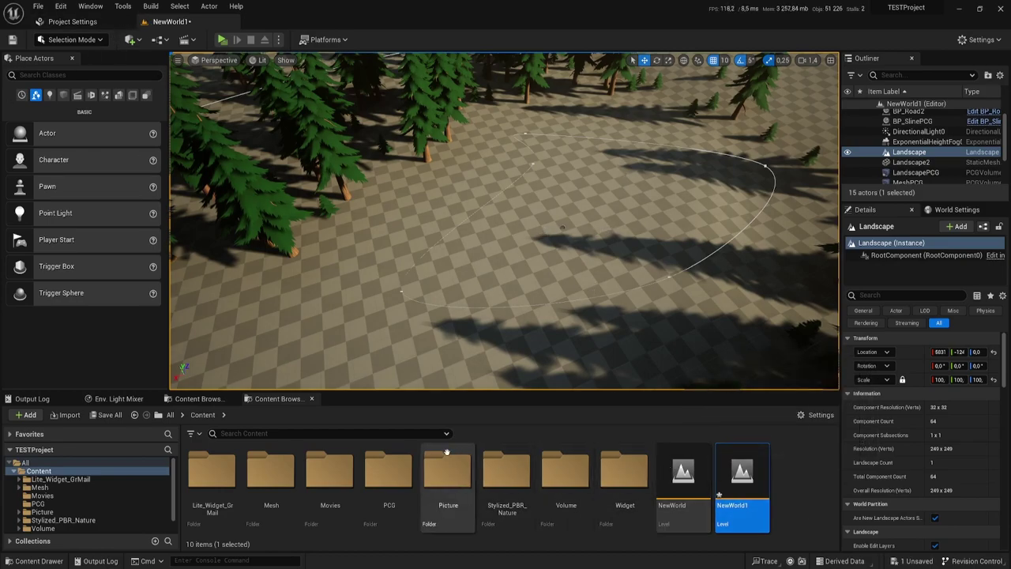
Step: Open the SplinePCG graph from the PCG folder and frame its nodes
double_click(390, 477)
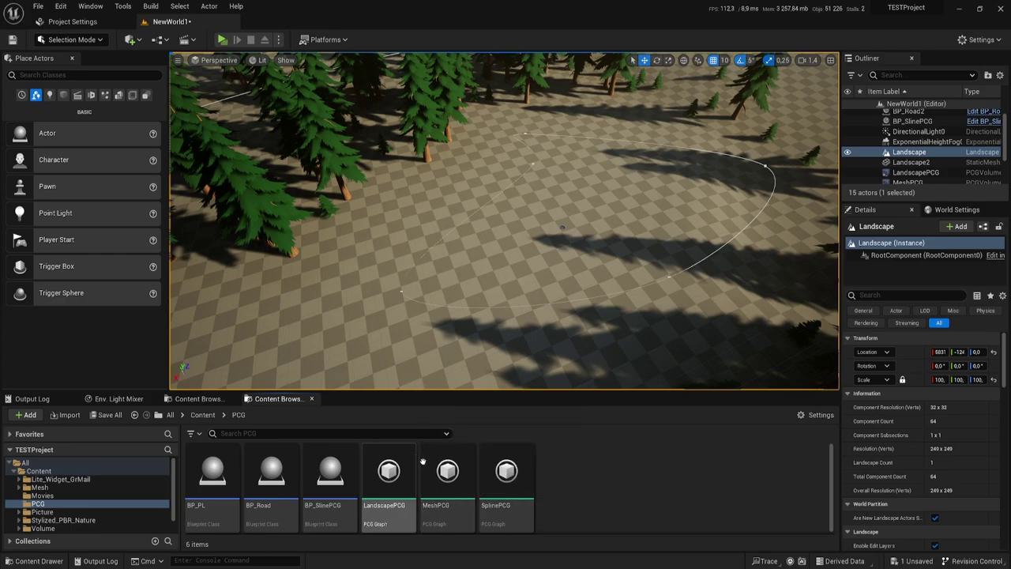
double_click(507, 471)
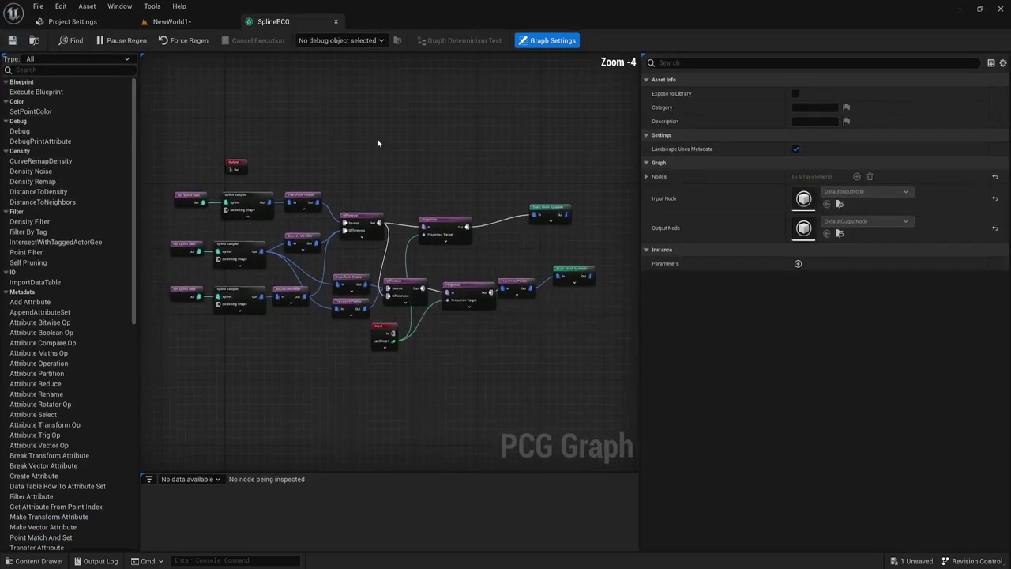
mouse_move(347, 353)
right_mouse_down()
mouse_move(367, 284)
mouse_move(329, 306)
mouse_move(464, 293)
right_mouse_up()
scroll(329, 306, "up", 2)
scroll(329, 305, "down", 2)
Step: Move the third Get Spline Data branch lower in the graph and reframe the view
left_click_drag(285, 245, 399, 213)
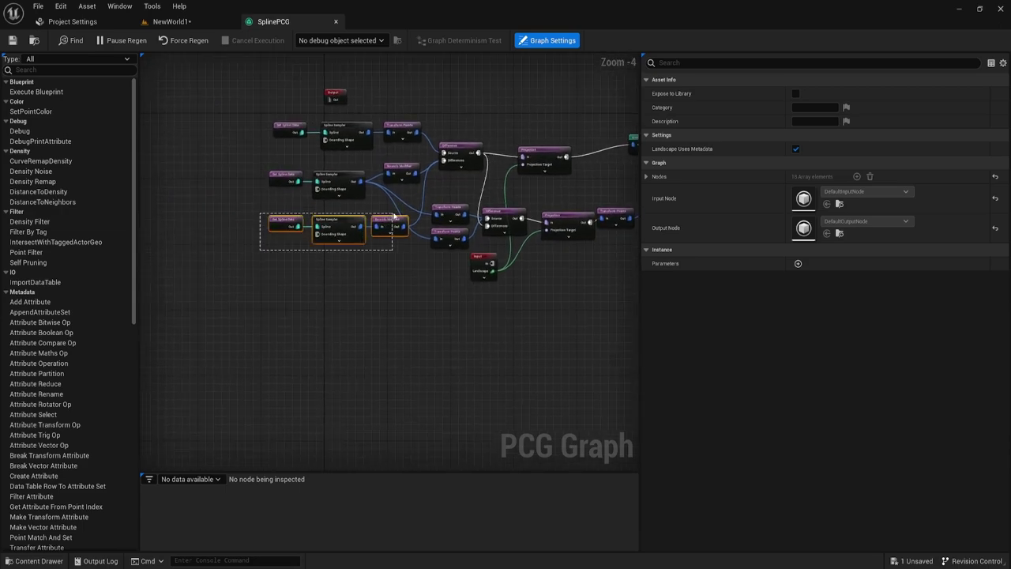
left_click_drag(284, 221, 272, 271)
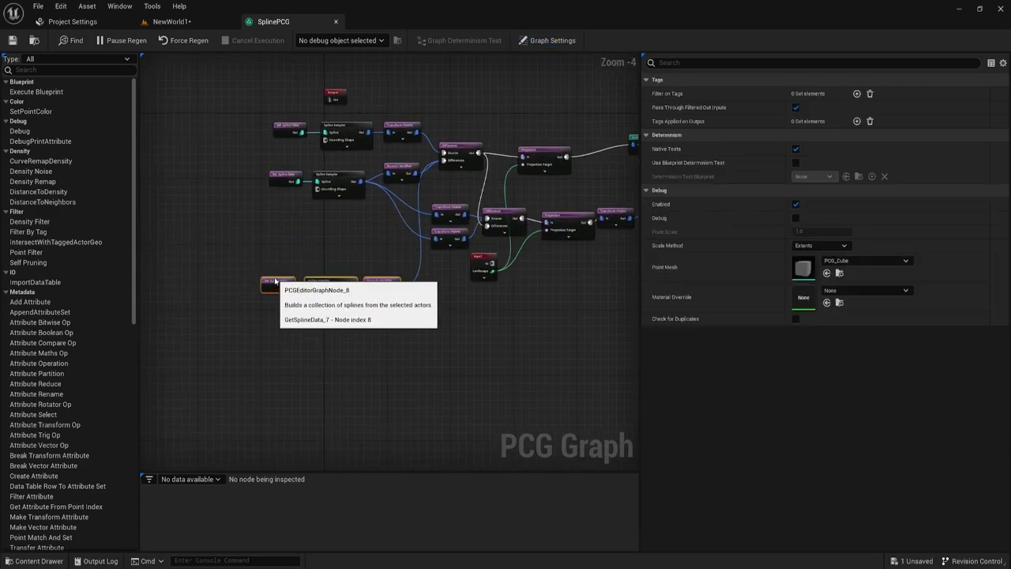
left_click(512, 328)
right_click_drag(503, 316, 384, 314)
scroll(384, 314, "up", 1)
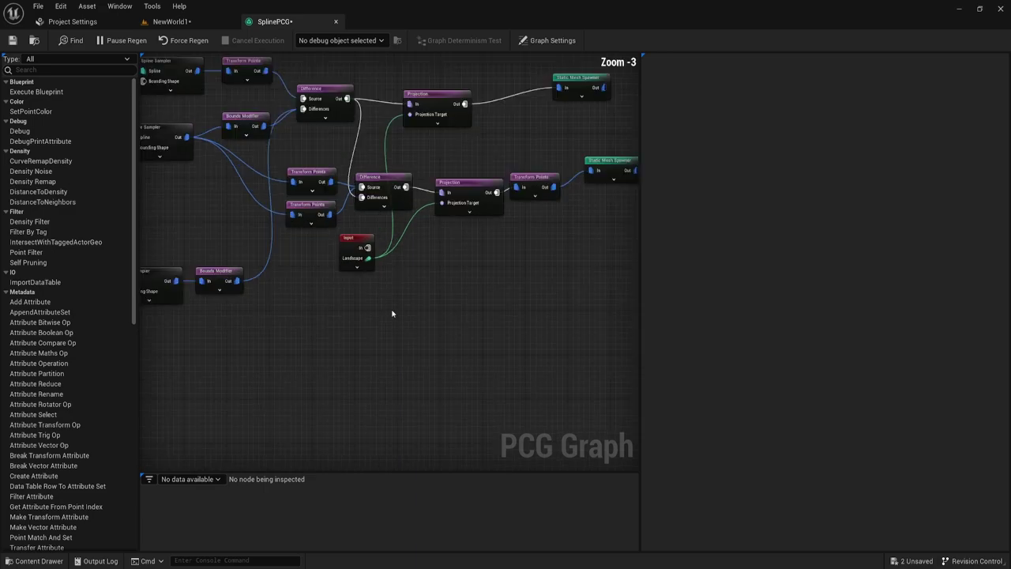
scroll(433, 274, "down", 1)
right_click_drag(384, 304, 370, 311)
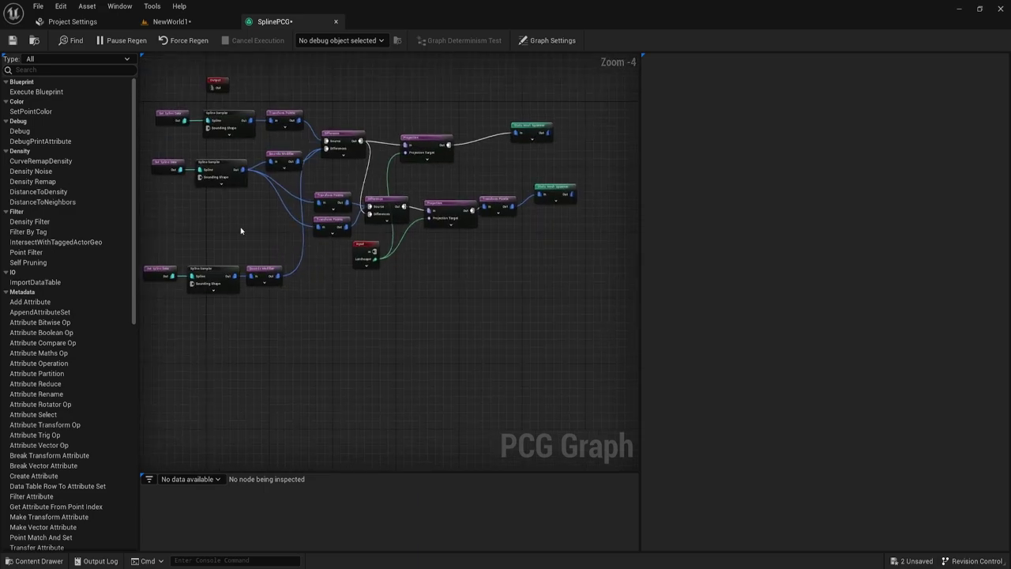
scroll(273, 299, "up", 1)
right_click_drag(307, 316, 339, 309)
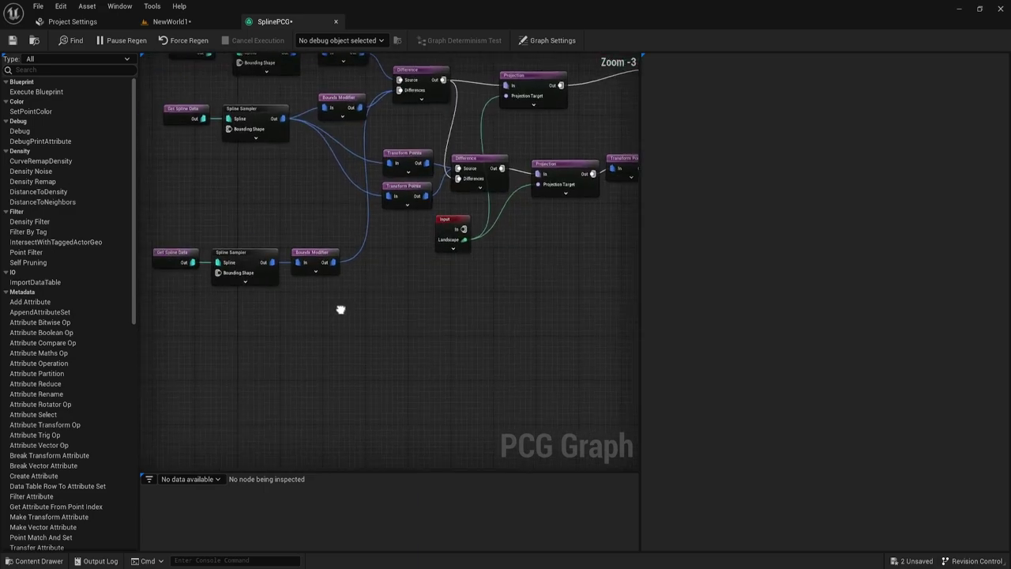
Step: Review the third branch's Spline Sampler and rock Static Mesh Spawner, then return to NewWorld1
left_click(251, 251)
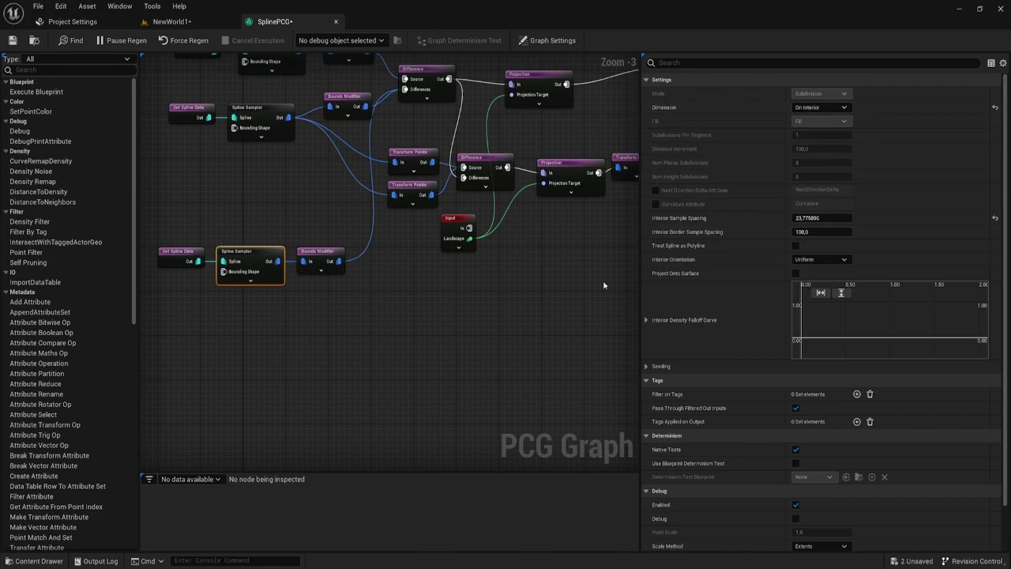
right_click_drag(432, 310, 310, 324)
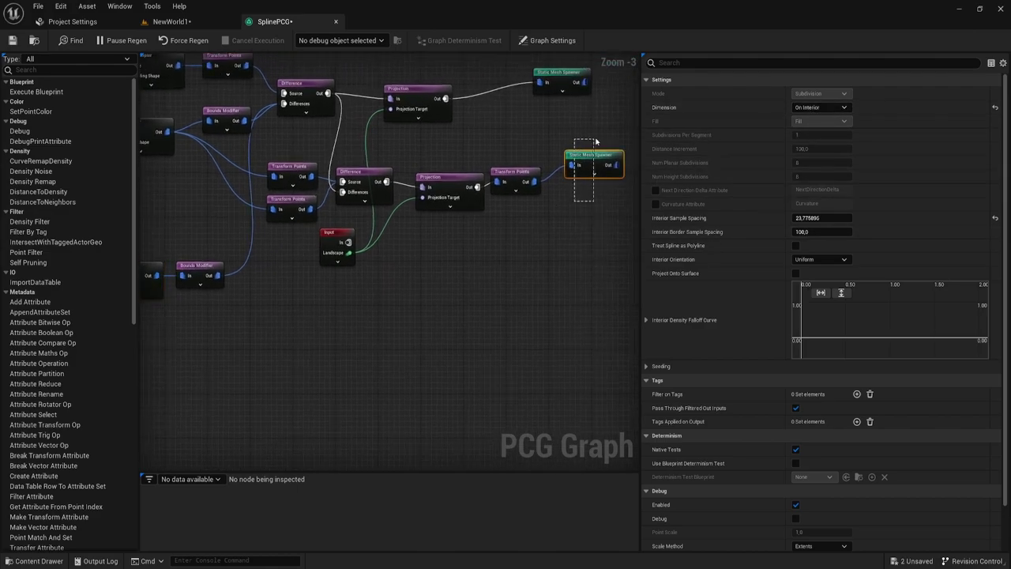
left_click_drag(597, 140, 598, 139)
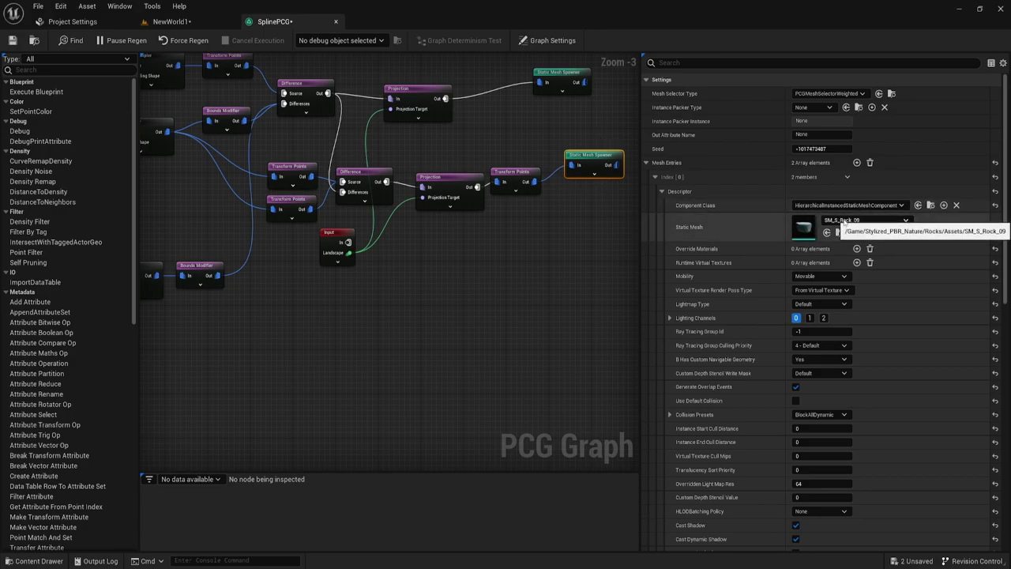
mouse_move(406, 281)
right_mouse_down()
mouse_move(494, 241)
mouse_move(417, 232)
right_mouse_up()
left_click(188, 22)
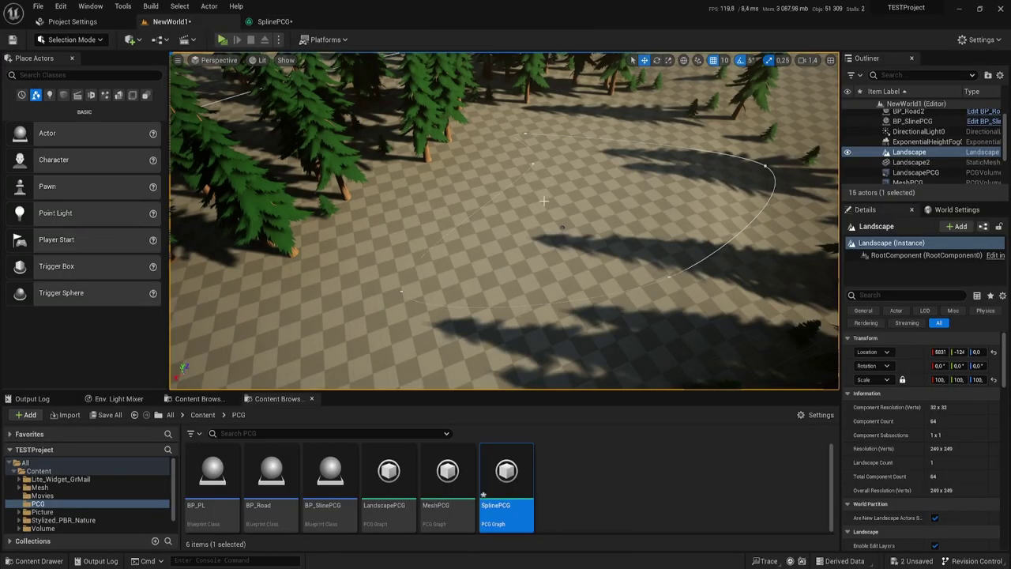
right_click_drag(543, 202, 616, 173)
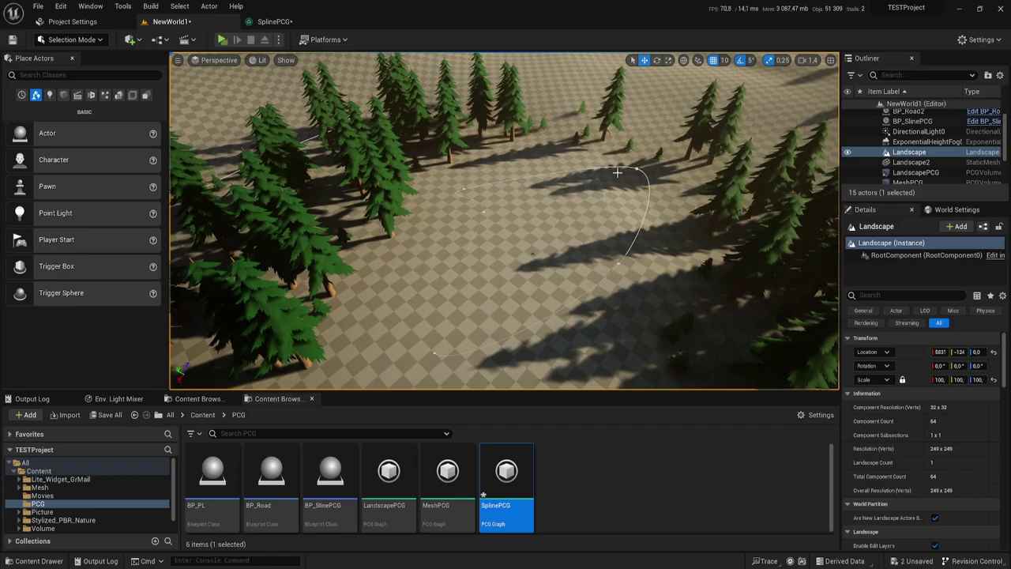
right_click_drag(505, 221, 482, 261)
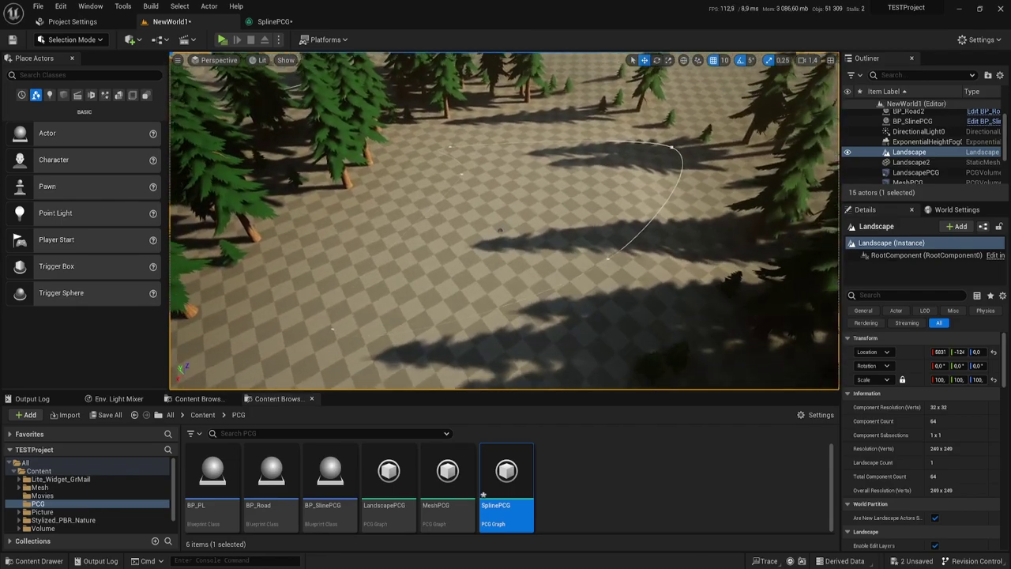
right_click_drag(505, 221, 505, 237)
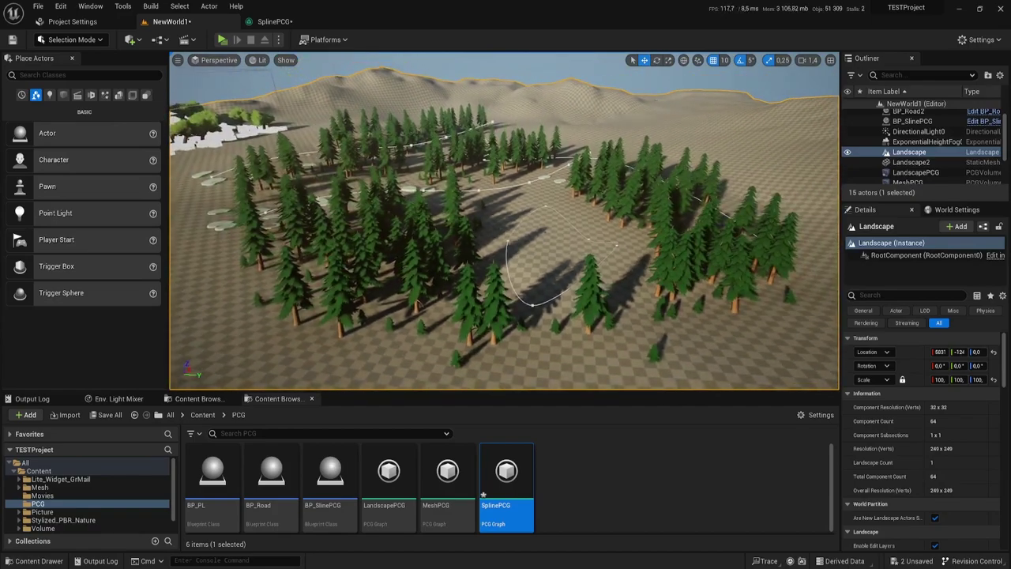